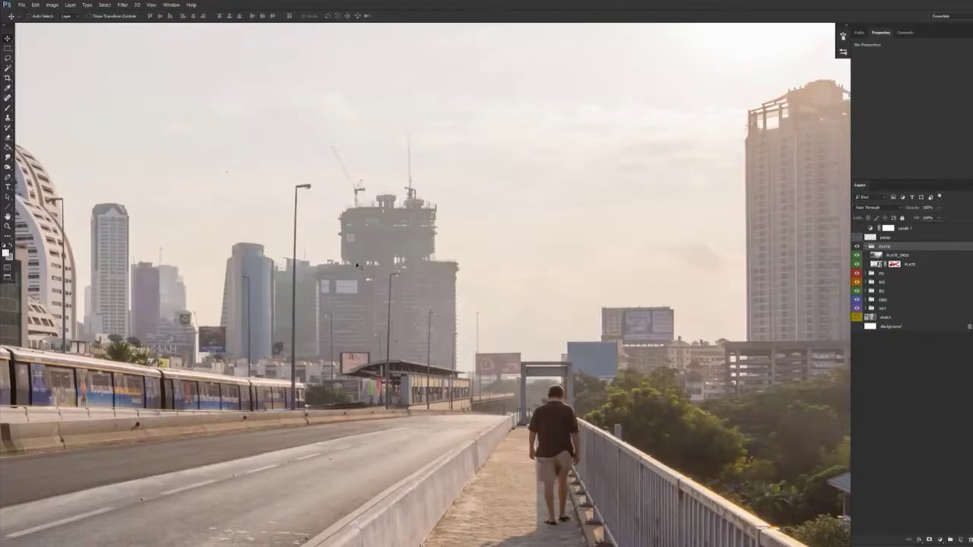
Sample the hazy sky colour near the horizon for the Brush and add a new layer above PLATE_ORIG
scroll(471, 318, "down", 2)
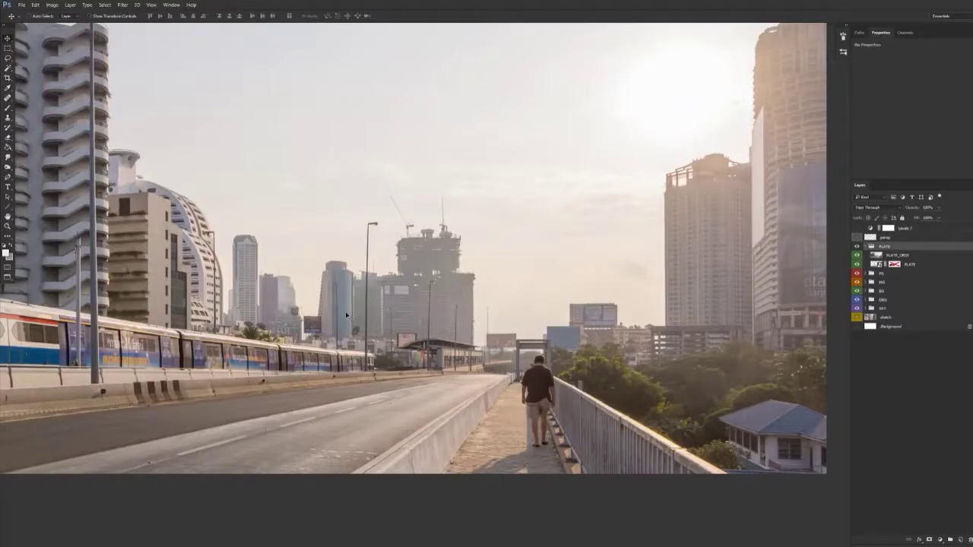
mouse_move(508, 327)
left_mouse_down()
mouse_move(462, 325)
mouse_move(494, 317)
left_mouse_up()
key("b")
left_click(460, 319, "alt")
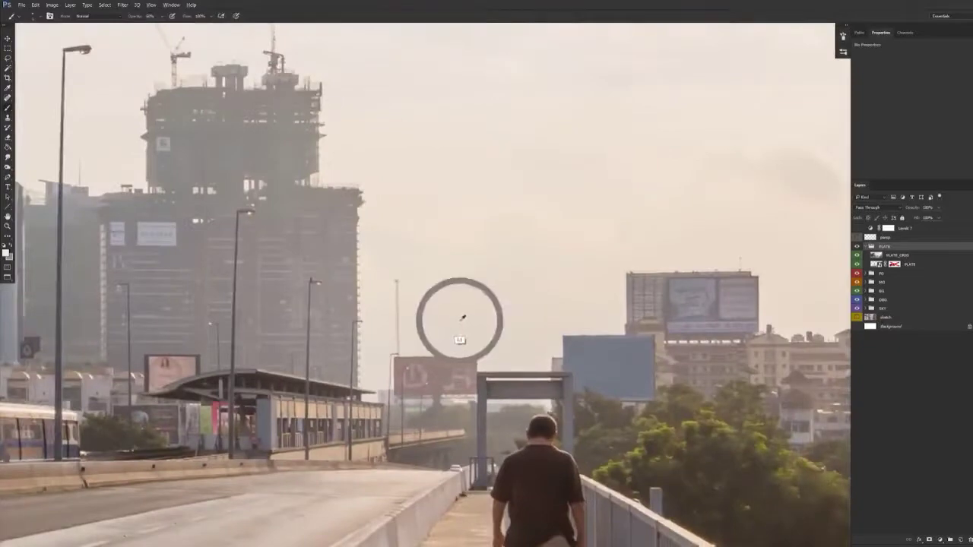
left_click(908, 257)
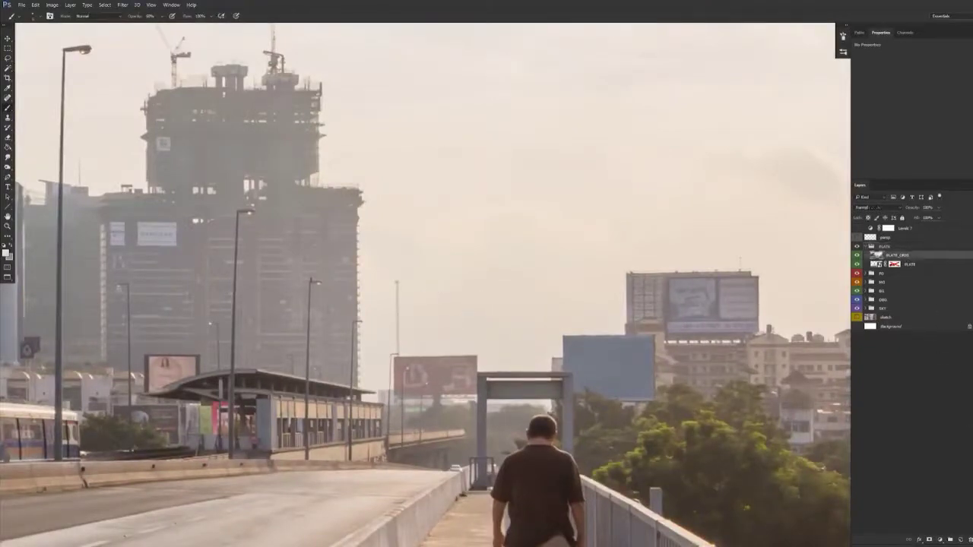
left_click(960, 539)
Try brushing translucent haze over the curved white buildings beside the train, and delete the test layer
left_click_drag(410, 260, 355, 284)
left_click_drag(226, 242, 268, 242)
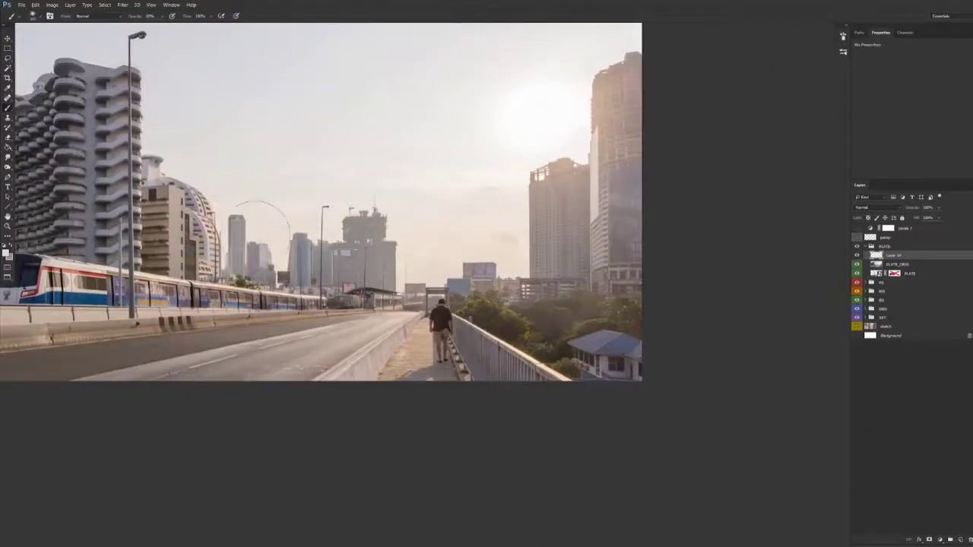
mouse_move(184, 200)
left_mouse_down()
mouse_move(174, 248)
mouse_move(148, 184)
left_mouse_up()
key("5")
key("3")
mouse_move(197, 255)
left_mouse_down()
mouse_move(189, 222)
mouse_move(144, 211)
left_mouse_up()
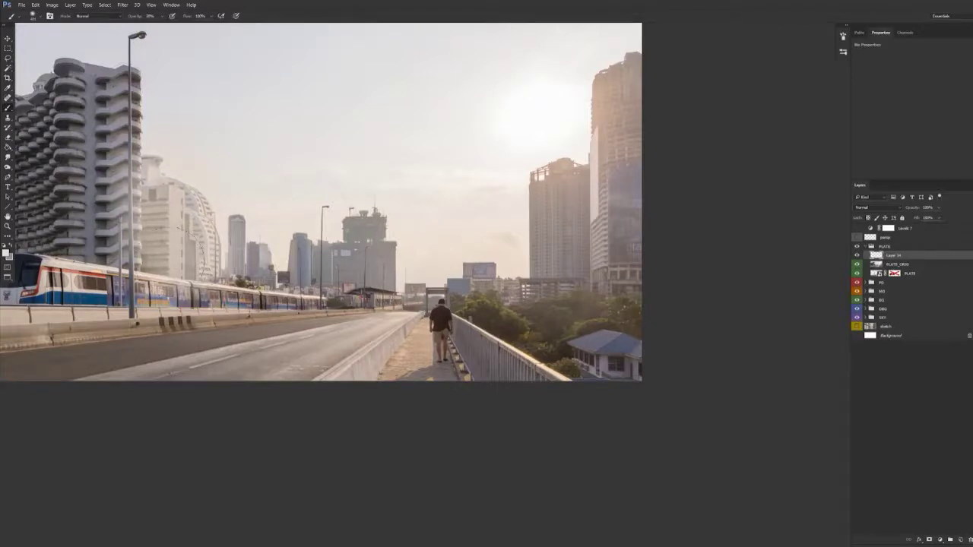
left_click_drag(373, 332, 428, 329)
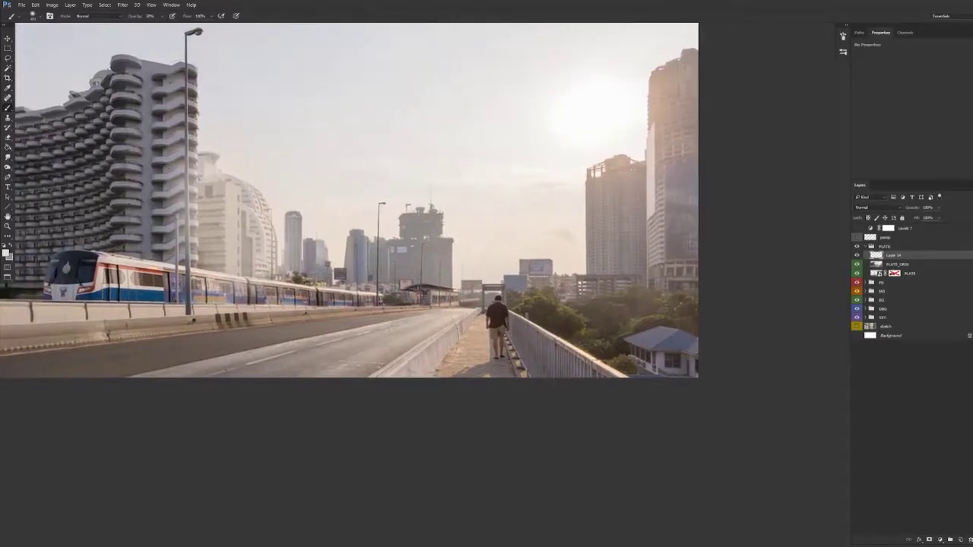
key("v")
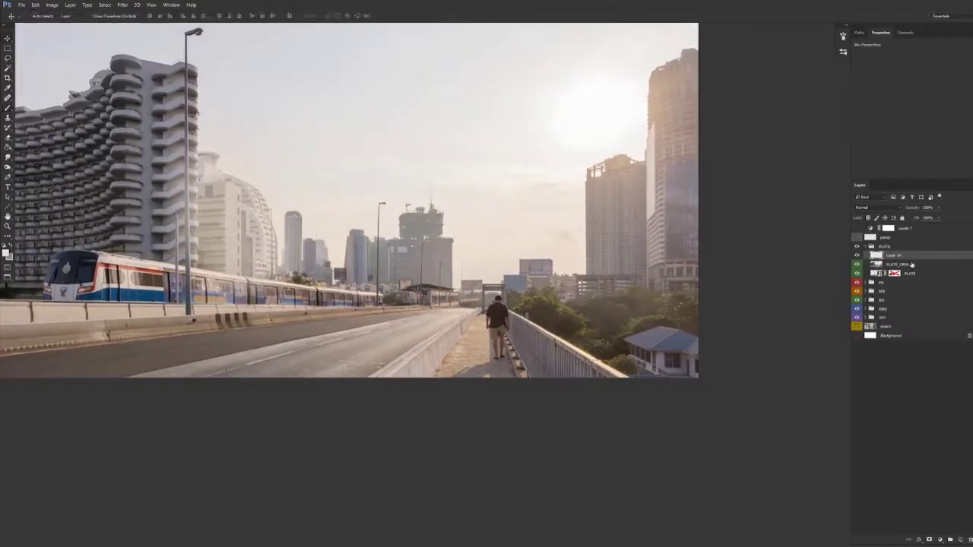
key("Delete")
Hide PLATE_ORIG and the foreground, midground and background building groups, keeping the DBG and SKY groups visible
left_click(856, 256)
left_click_drag(520, 309, 597, 369)
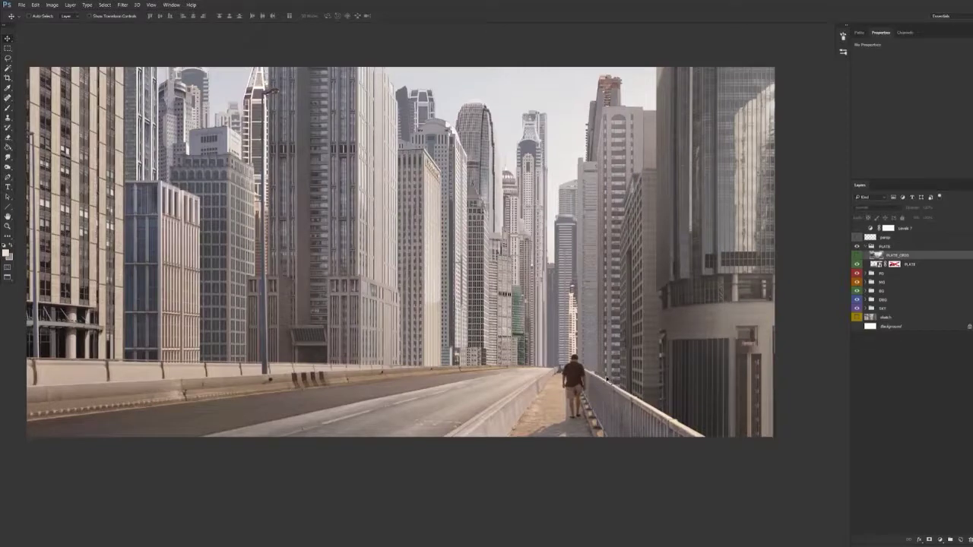
left_click_drag(577, 390, 573, 386)
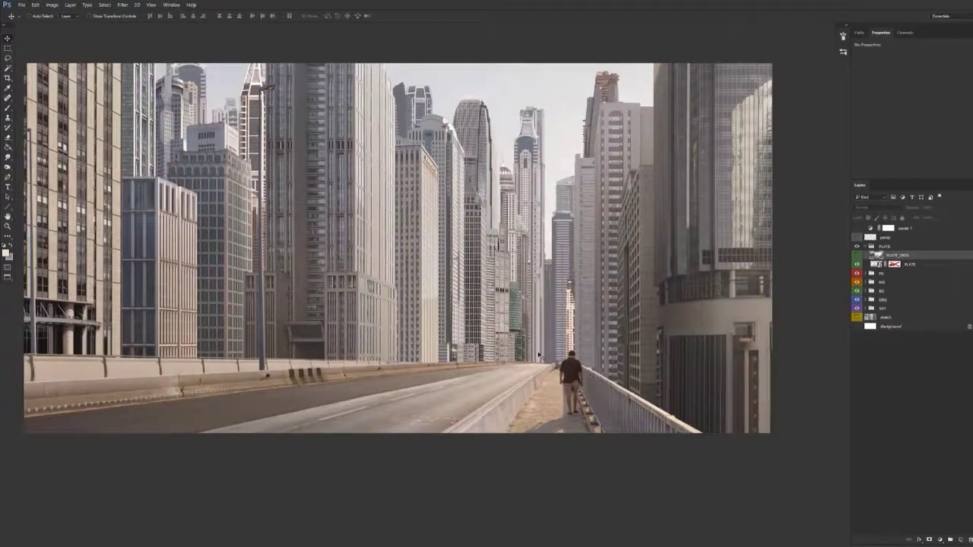
left_click_drag(858, 274, 858, 301)
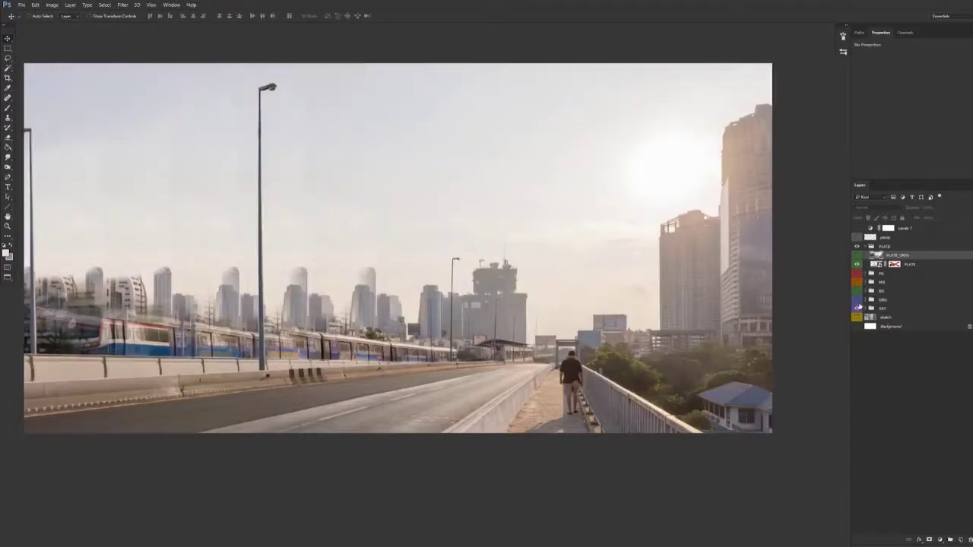
left_click(858, 301)
left_click_drag(683, 353, 585, 352)
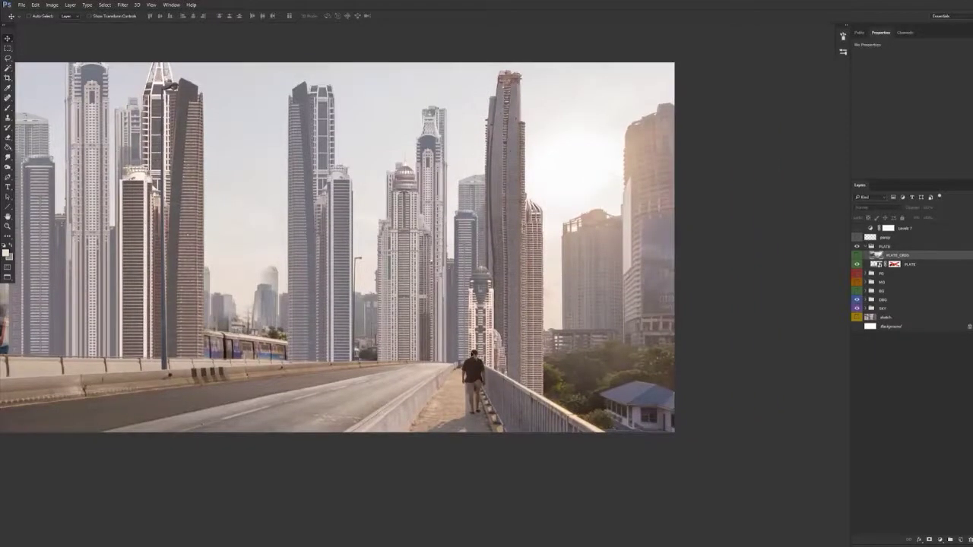
left_click_drag(373, 327, 394, 323)
left_click_drag(393, 319, 372, 385)
Enable the topmost Levels check layer, reset it and lower its input white point strongly to expose the building blacks
left_click(858, 229)
left_click(905, 228)
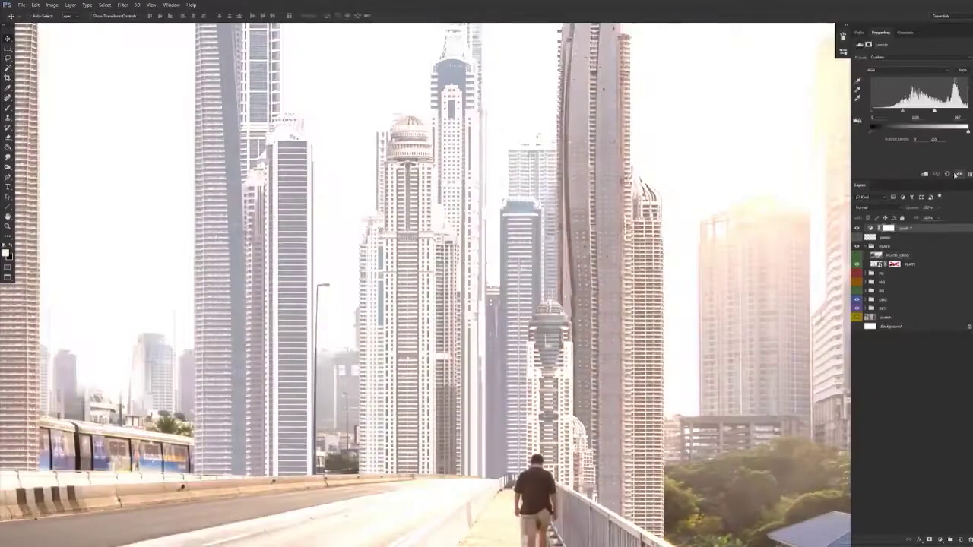
left_click(949, 173)
left_click_drag(969, 111, 918, 122)
left_click_drag(523, 263, 504, 318)
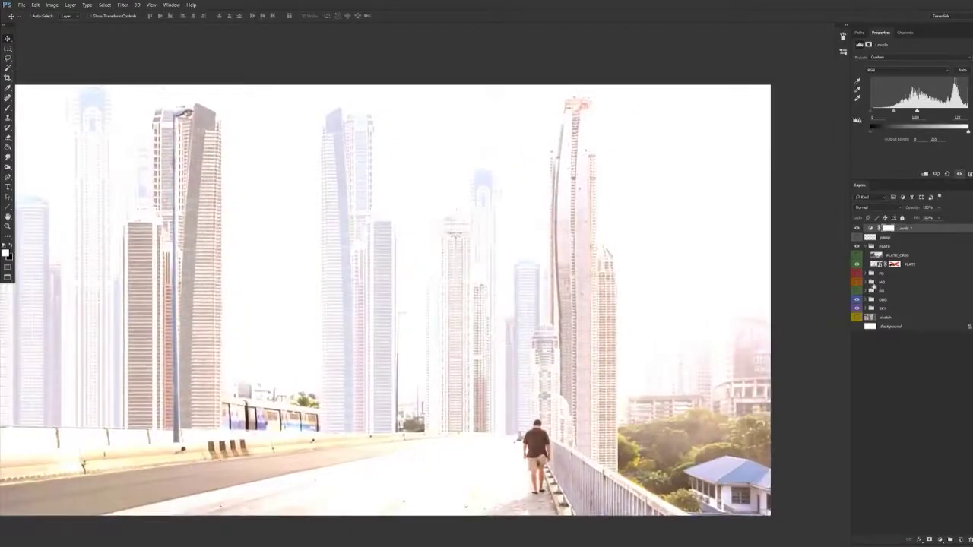
Add a clipped Levels adjustment above Levels_cc_01 in the dbg_01 group and name it Levels_atmo
left_click(867, 300)
left_click(872, 309)
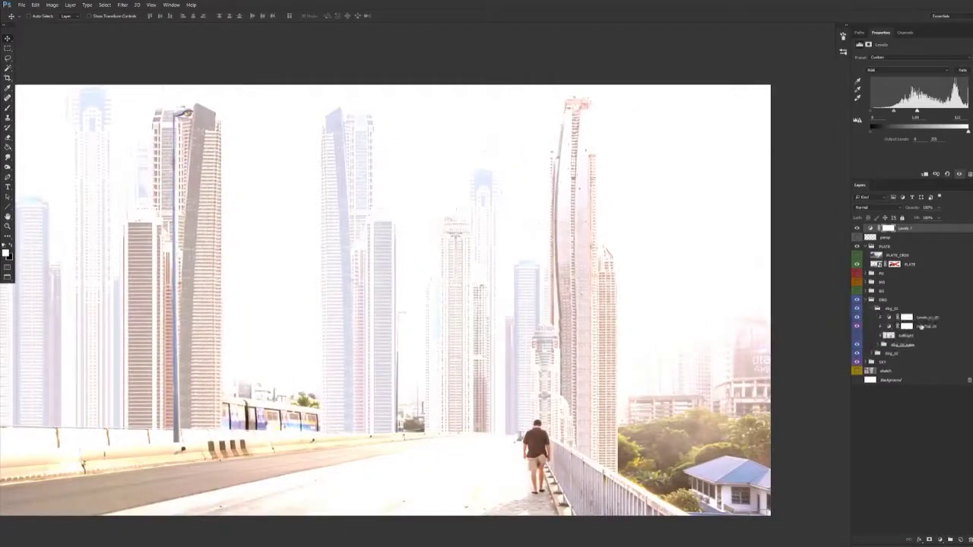
left_click(929, 319)
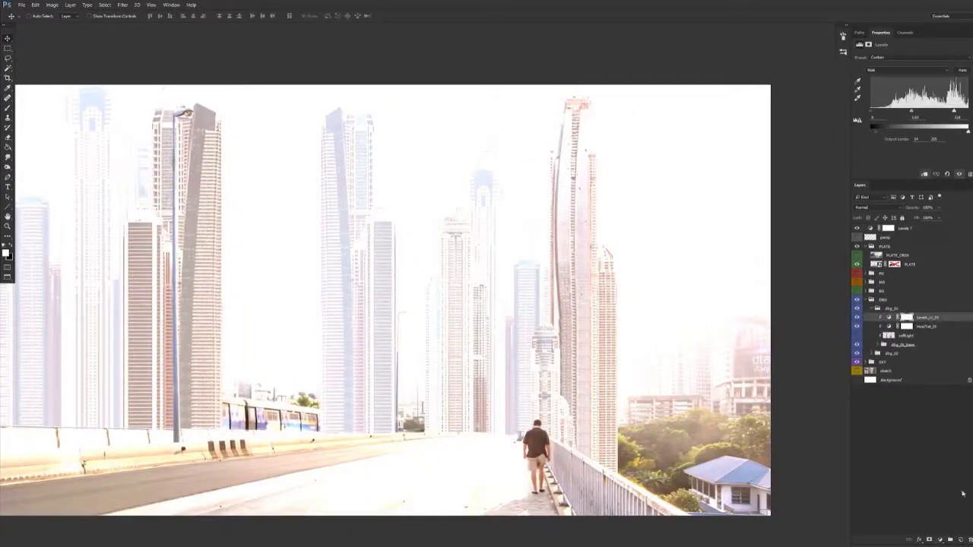
left_click(941, 540)
left_click(942, 413)
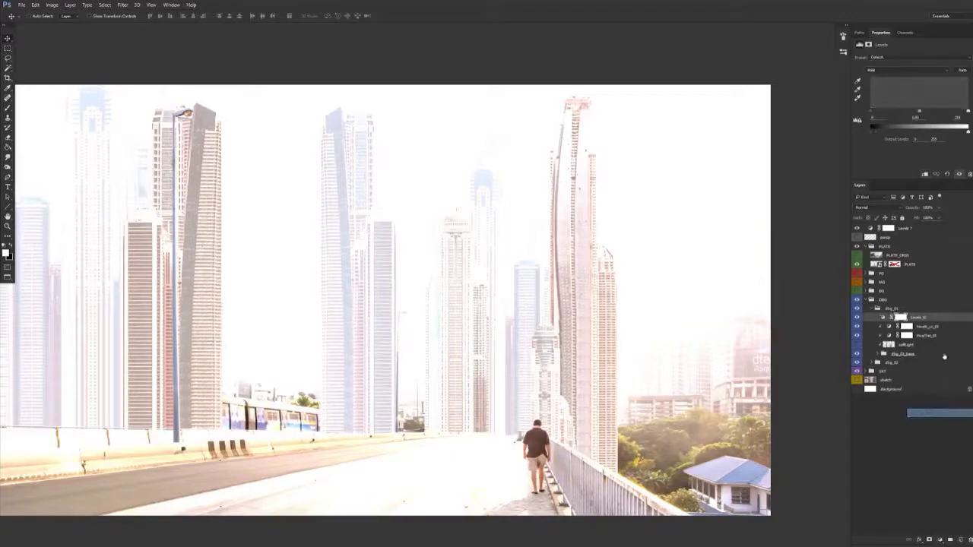
double_click(928, 318)
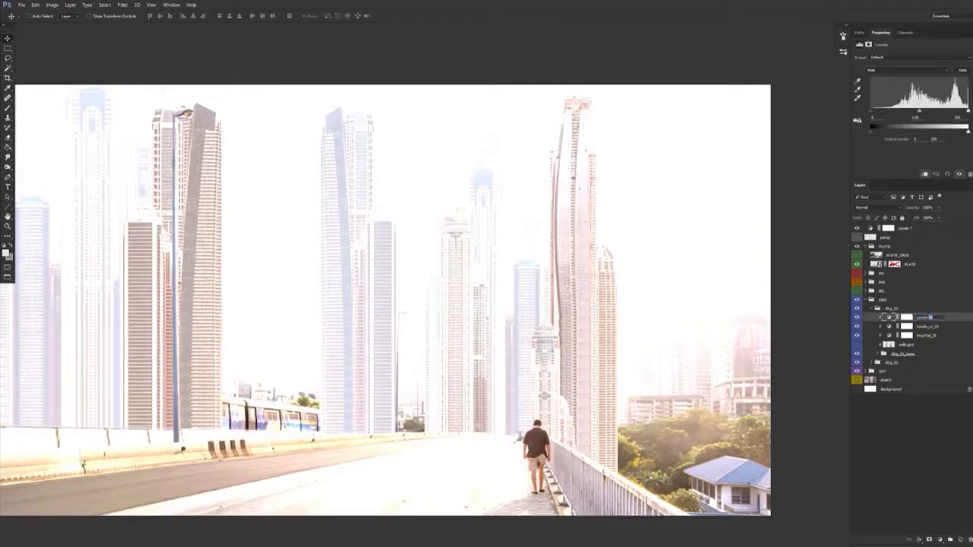
key("BackSpace")
key("Return")
Raise the output black level of dbg_01's Levels_atmo, hiding the dbg_02 group to judge the buildings alone
mouse_move(873, 134)
left_mouse_down()
mouse_move(894, 135)
mouse_move(885, 137)
left_mouse_up()
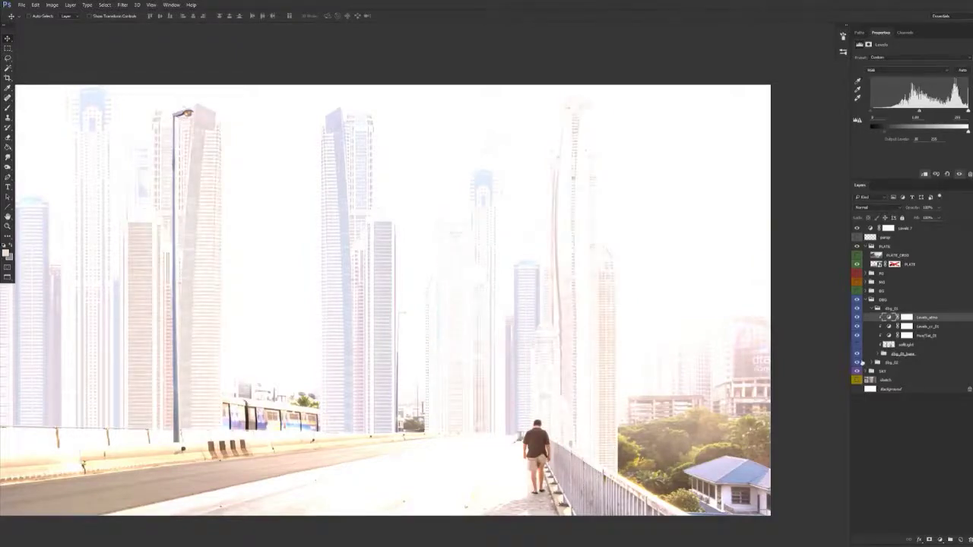
left_click(858, 363)
left_click_drag(885, 133, 888, 135)
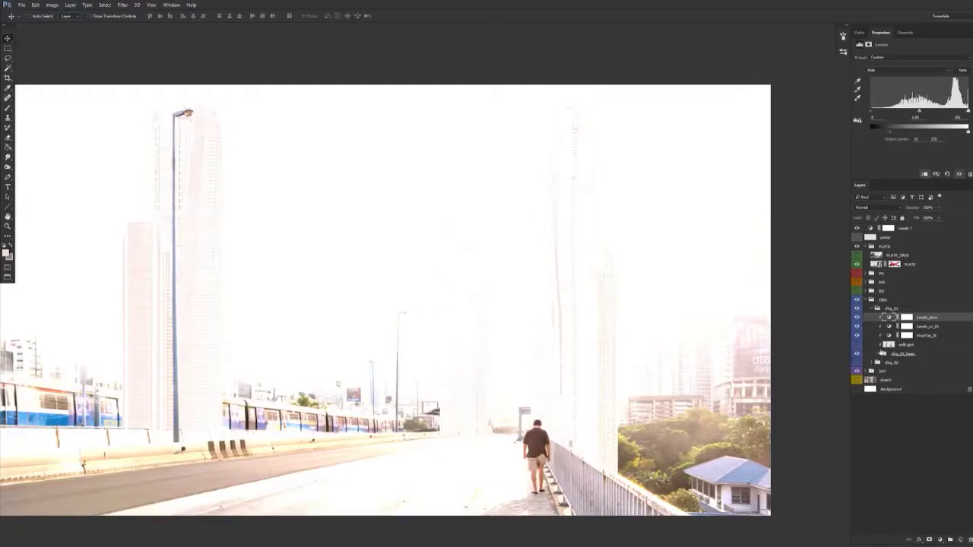
Show the dbg_02 group again and duplicate the Levels_atmo adjustment to the top of it, clipped and named Levels_atmo
left_click(858, 363)
left_click(872, 362)
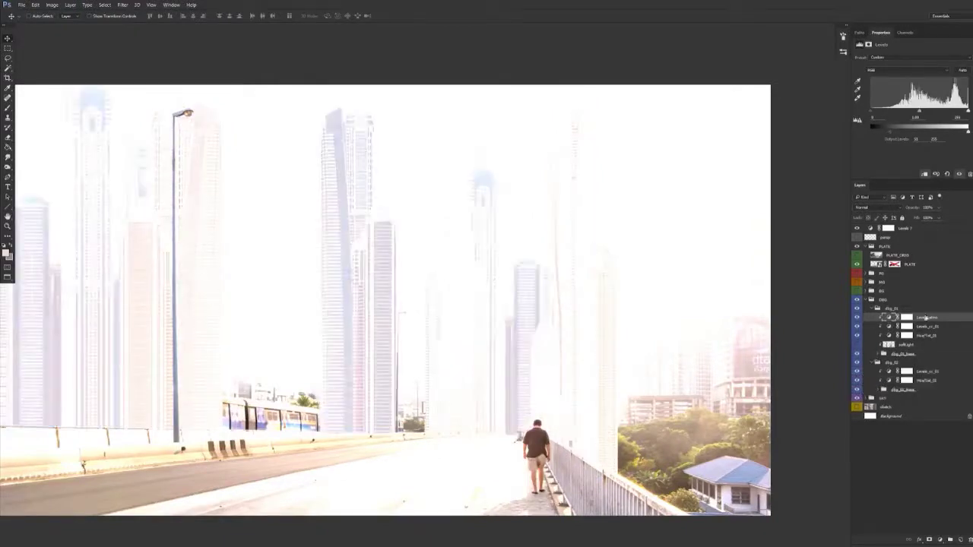
left_click_drag(934, 373, 960, 378)
double_click(933, 372)
key("BackSpace")
key("Return")
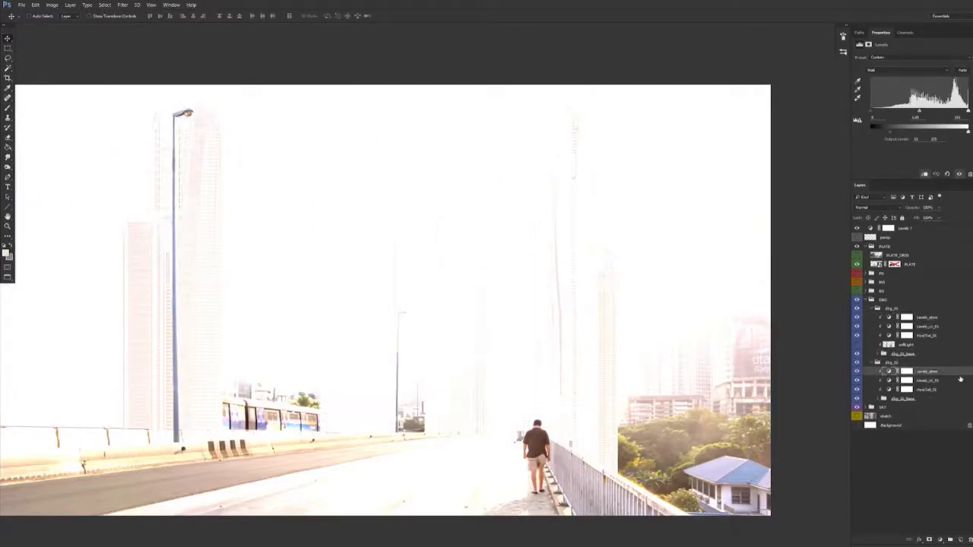
Lower the output black level of dbg_02's Levels_atmo slightly and hide the topmost Levels check layer
mouse_move(890, 132)
left_mouse_down()
mouse_move(874, 135)
mouse_move(882, 136)
left_mouse_up()
left_click(858, 229)
left_click_drag(567, 348, 595, 327)
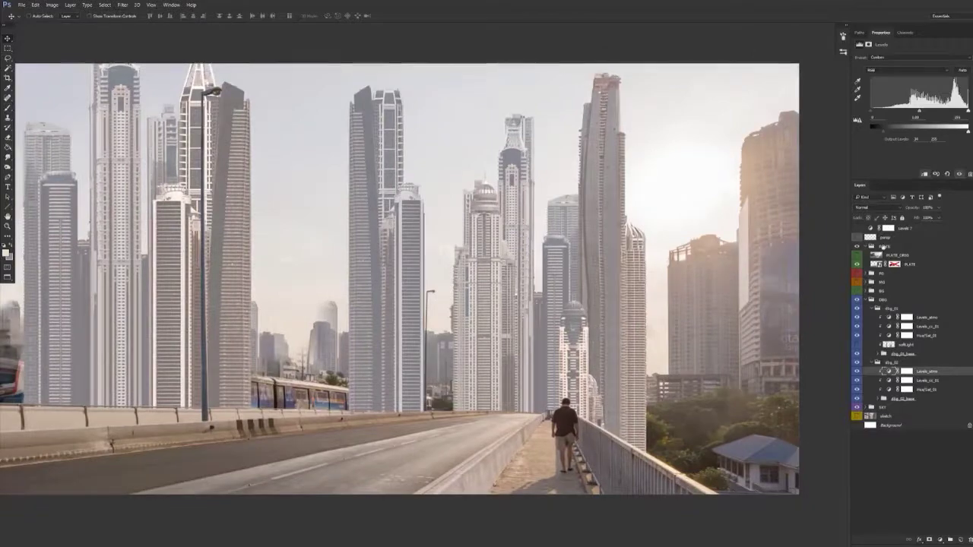
Turn the topmost Levels check layer back on, reset it and raise its input black point until the scene darkens heavily
left_click(857, 229)
left_click(905, 229)
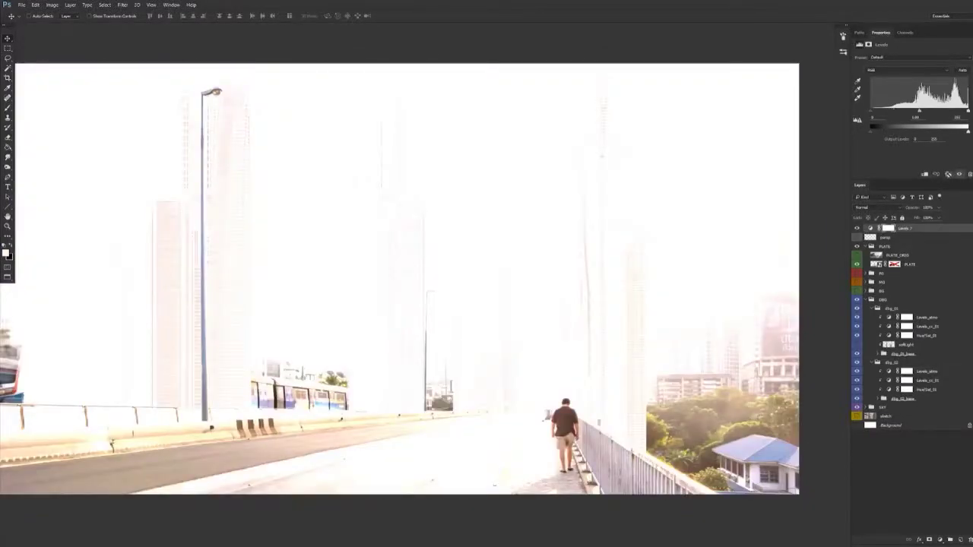
left_click(947, 174)
left_click_drag(871, 111, 943, 118)
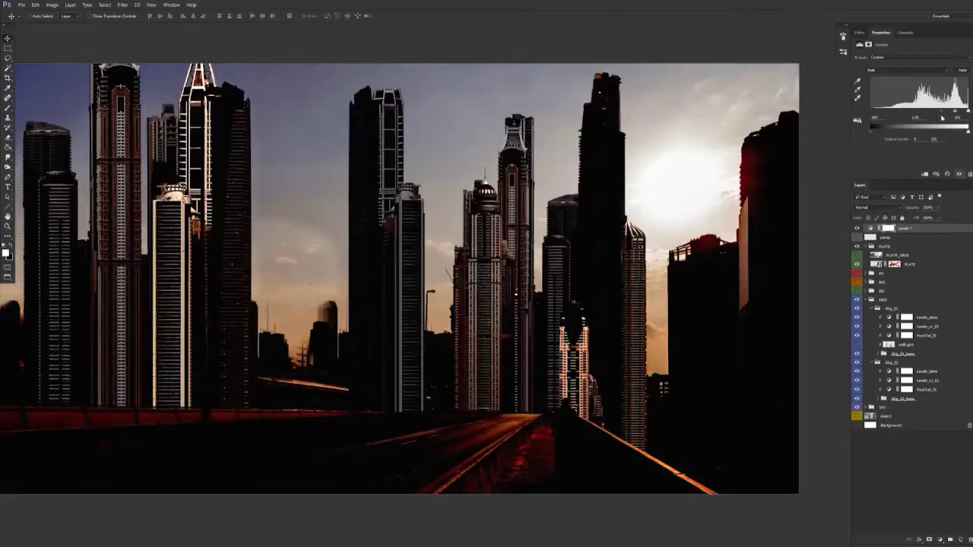
Expand the SKY group and hide the sky_patch layer to reveal the original plate's buildings
left_click(870, 407)
left_click(866, 407)
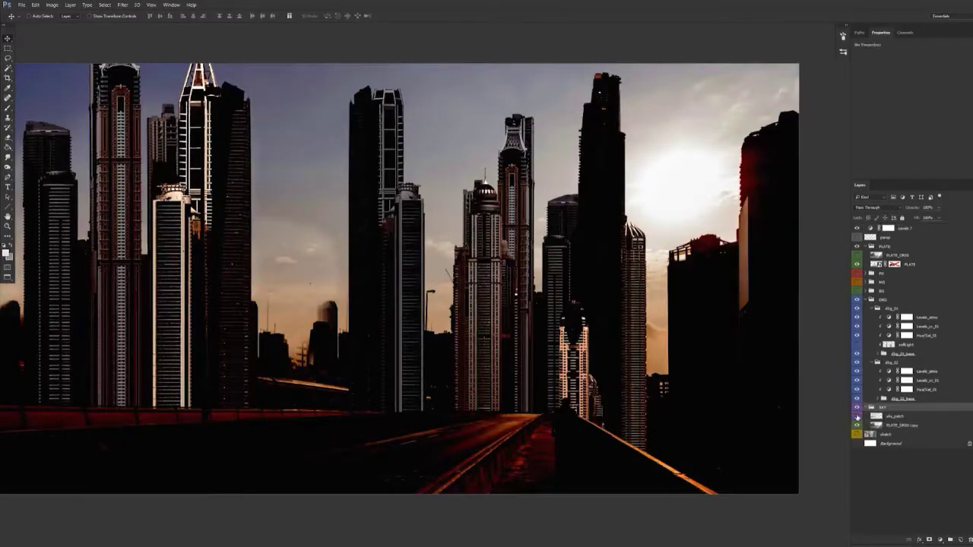
left_click(857, 417)
scroll(338, 324, "up", 4)
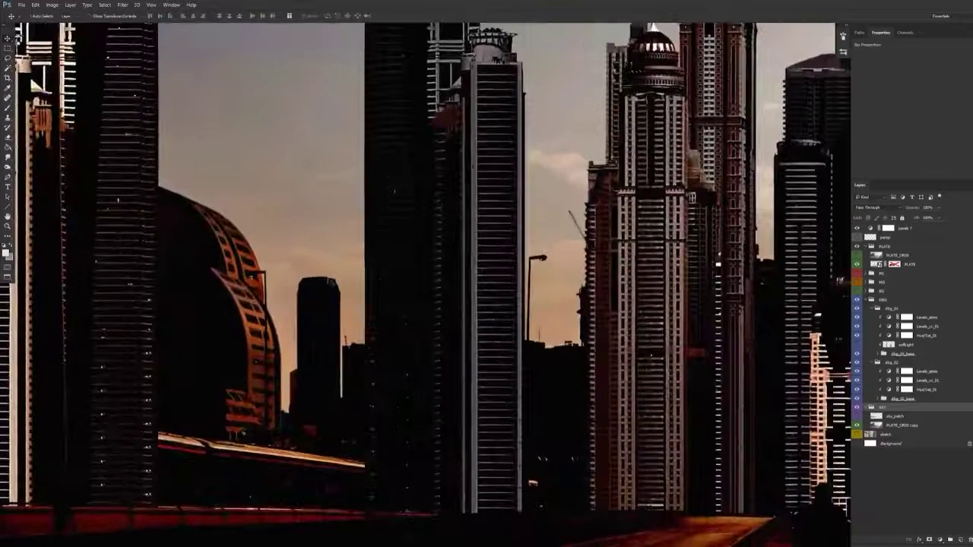
Ease the input black point of the topmost Levels check layer down slightly to bring back building detail
left_click(906, 228)
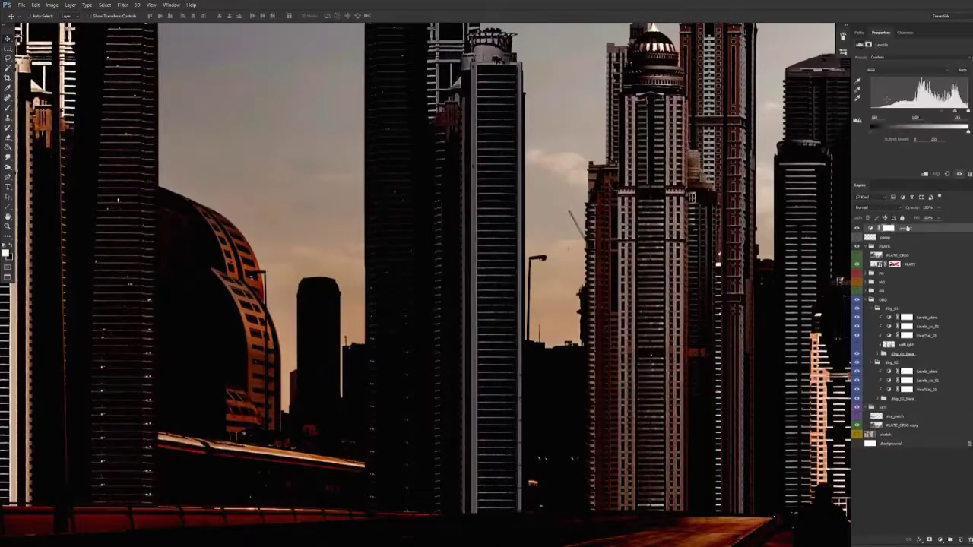
left_click_drag(941, 114, 934, 115)
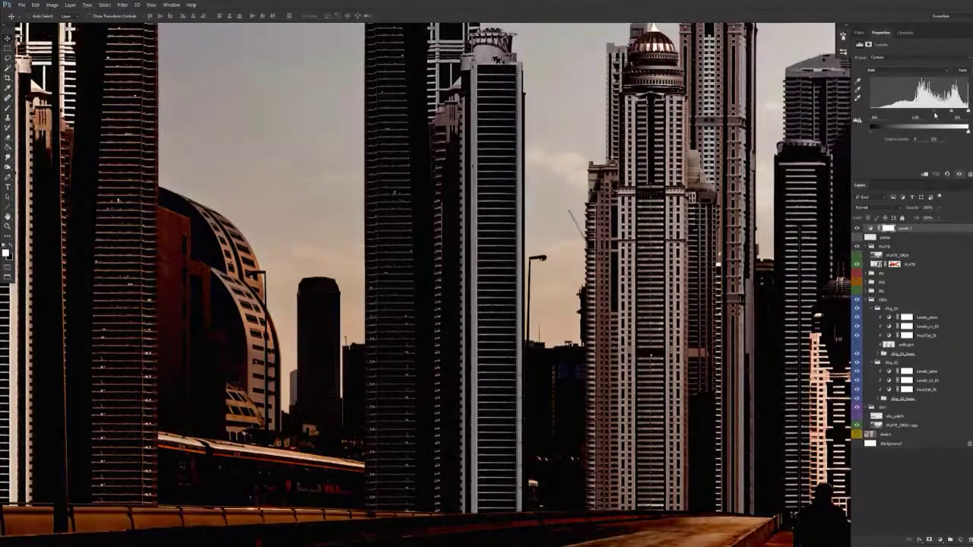
left_click_drag(384, 317, 358, 327)
Hide the dbg_02 group and lower the output white level of dbg_01's Levels_atmo to dim the building highlights
left_click(857, 363)
left_click(927, 319)
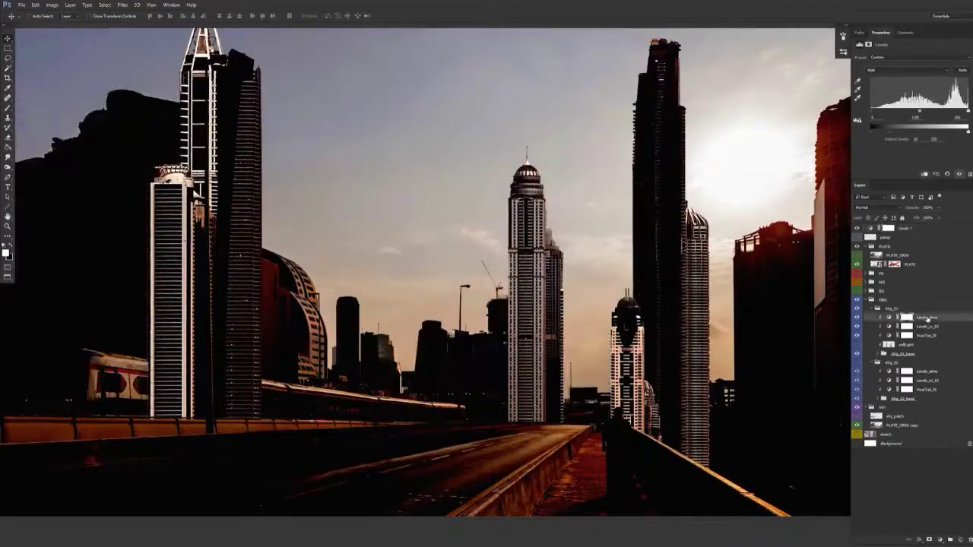
left_click_drag(969, 130, 947, 137)
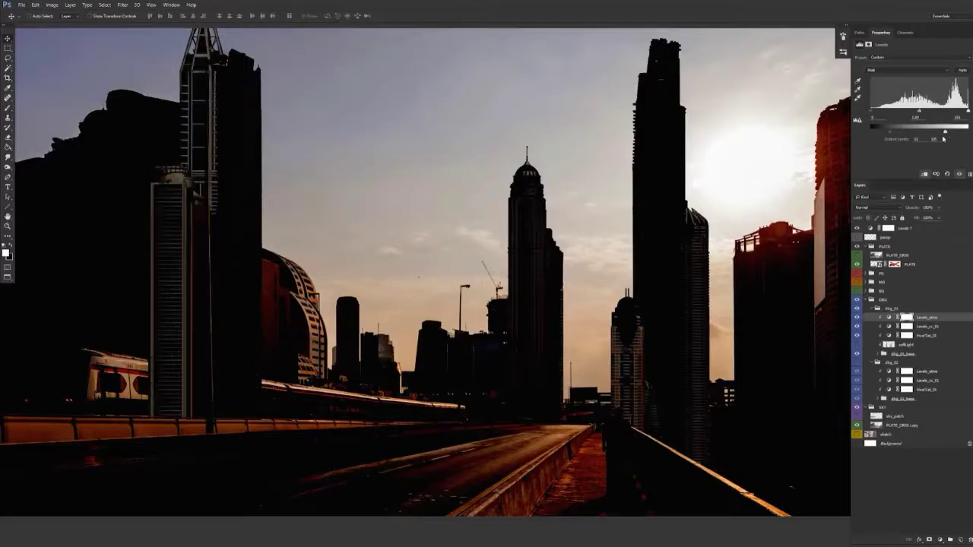
Show the dbg_02 group and lower the output white level of its Levels_atmo adjustment to match the surrounding silhouettes
left_click(859, 365)
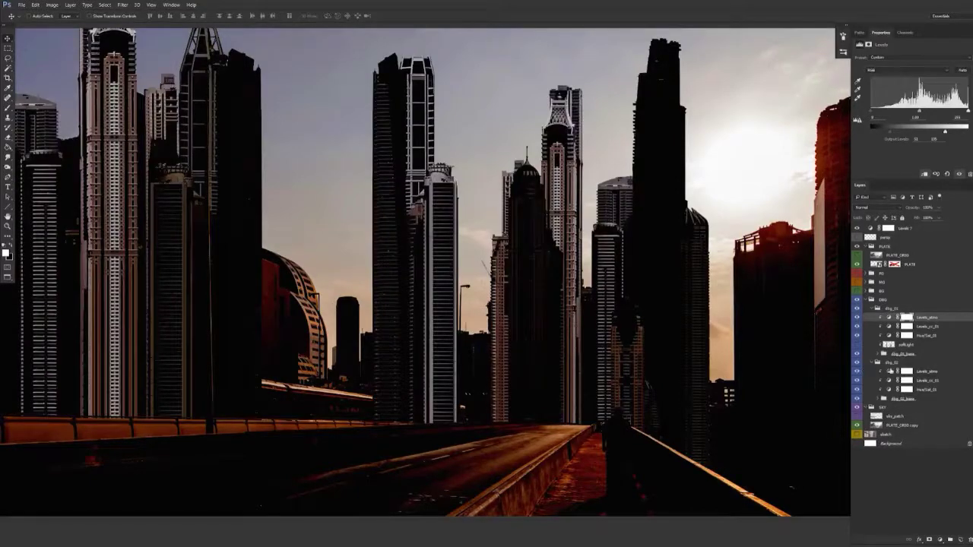
left_click(926, 371)
left_click_drag(962, 133, 951, 134)
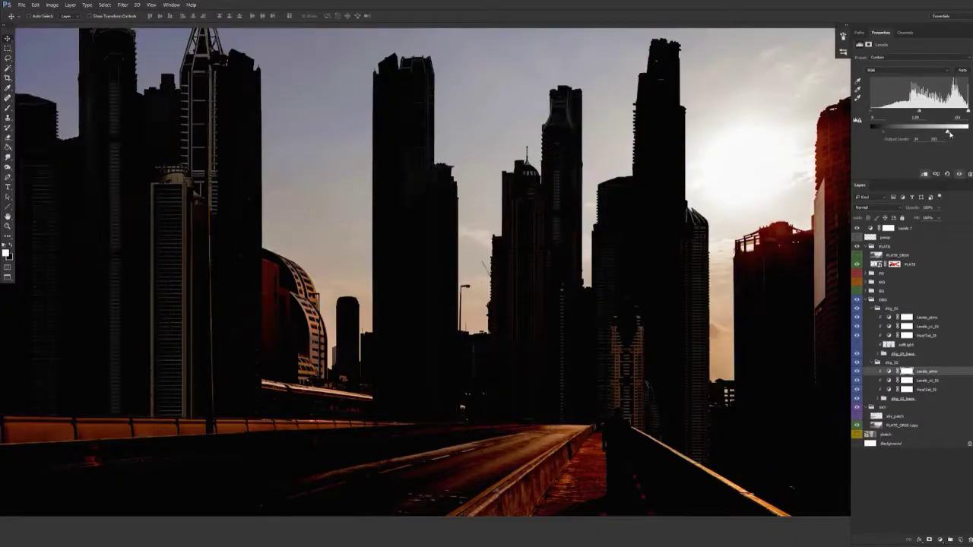
Toggle dbg_01's Levels_atmo off and on to compare, and hide the topmost Levels check layer
left_click(858, 318)
left_click(857, 318)
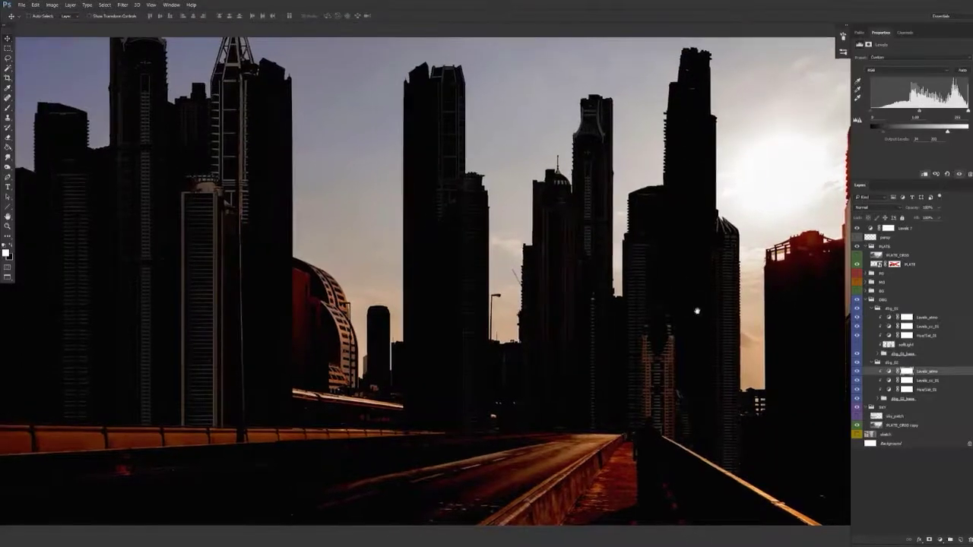
left_click(857, 230)
left_click_drag(500, 365, 426, 320)
left_click_drag(438, 271, 419, 315)
left_click_drag(386, 360, 386, 384)
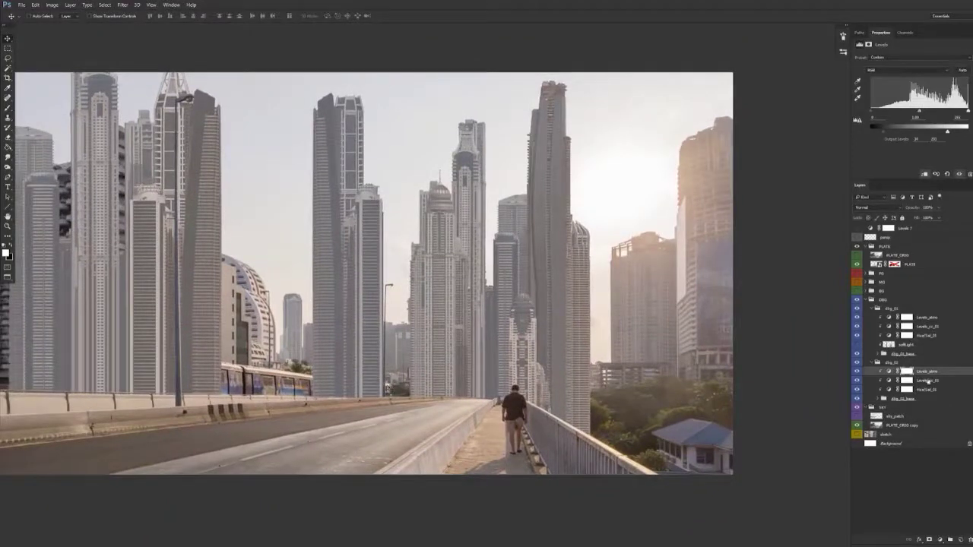
Add a new layer clipped above dbg_02's Levels_atmo and fill it with a pale colour sampled from the sky near the horizon
left_click(963, 540)
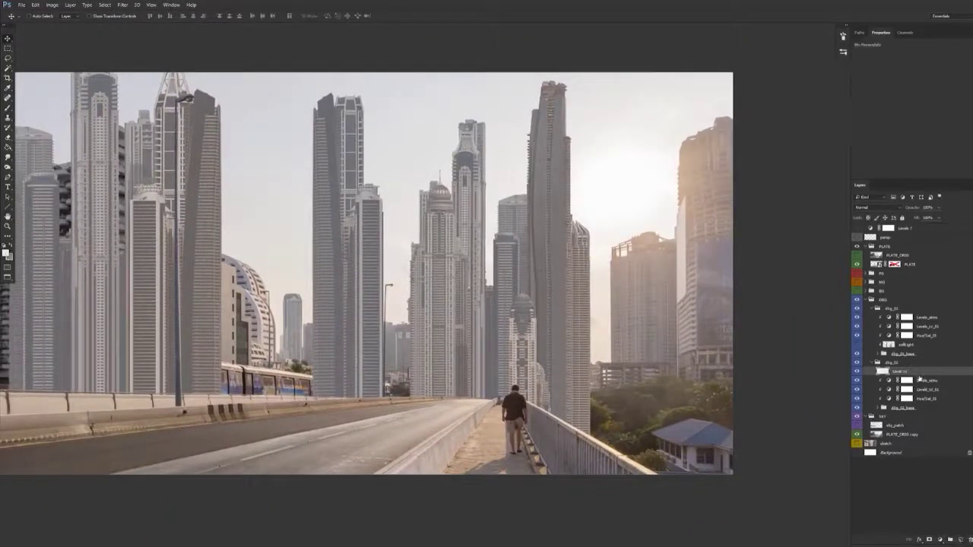
left_click(922, 376, "alt")
key("g")
left_click(280, 338)
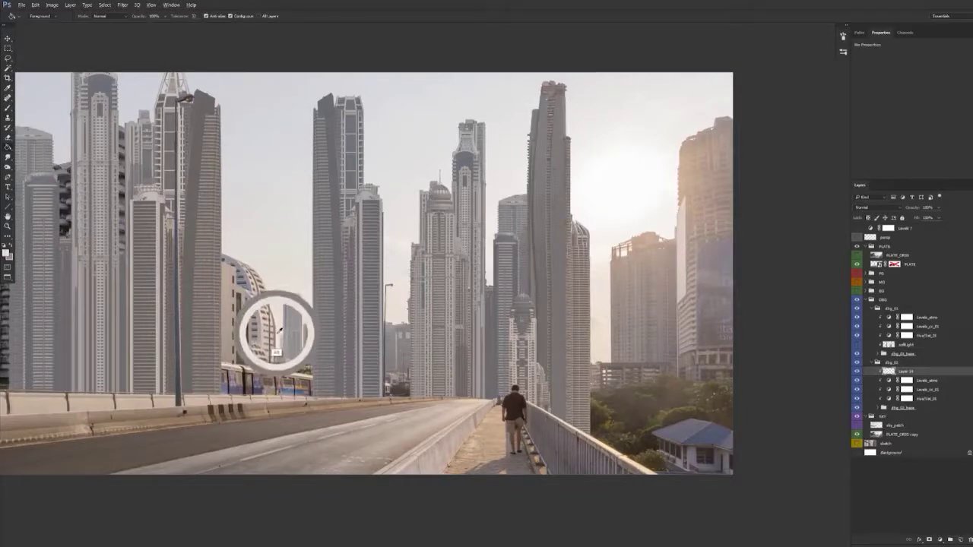
left_click(318, 356)
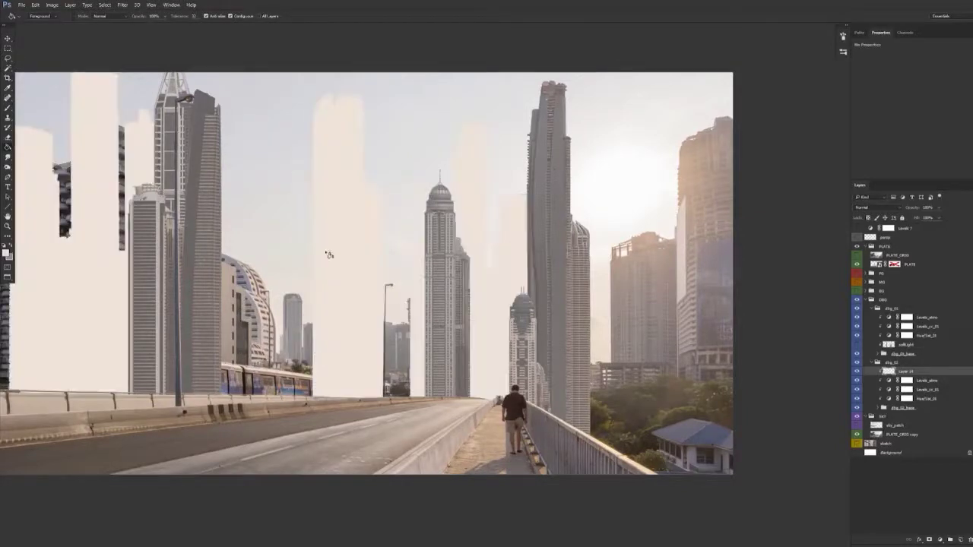
left_click_drag(499, 394, 528, 391)
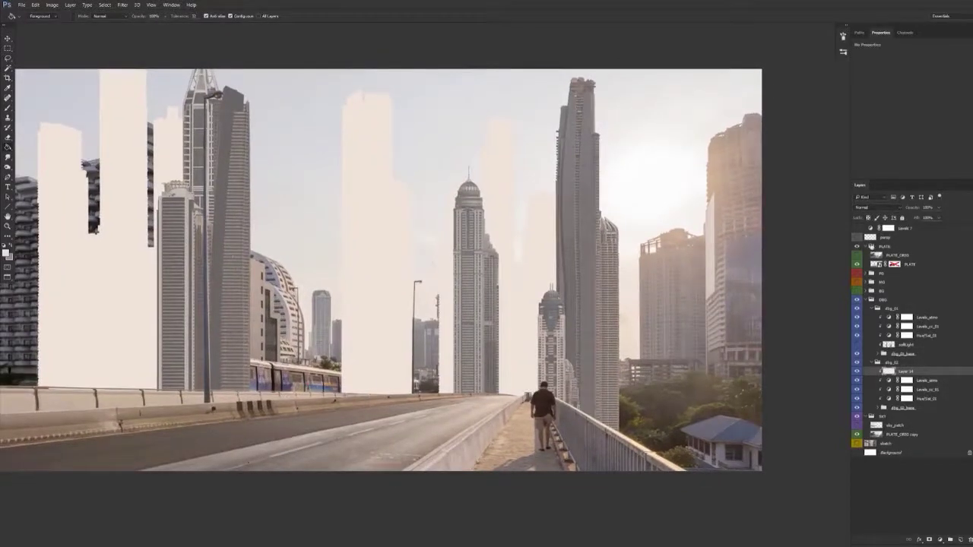
Set the filled layer's blend mode to Color and its opacity to 80%, comparing the towers with it hidden and shown
left_click(873, 208)
left_click(875, 355)
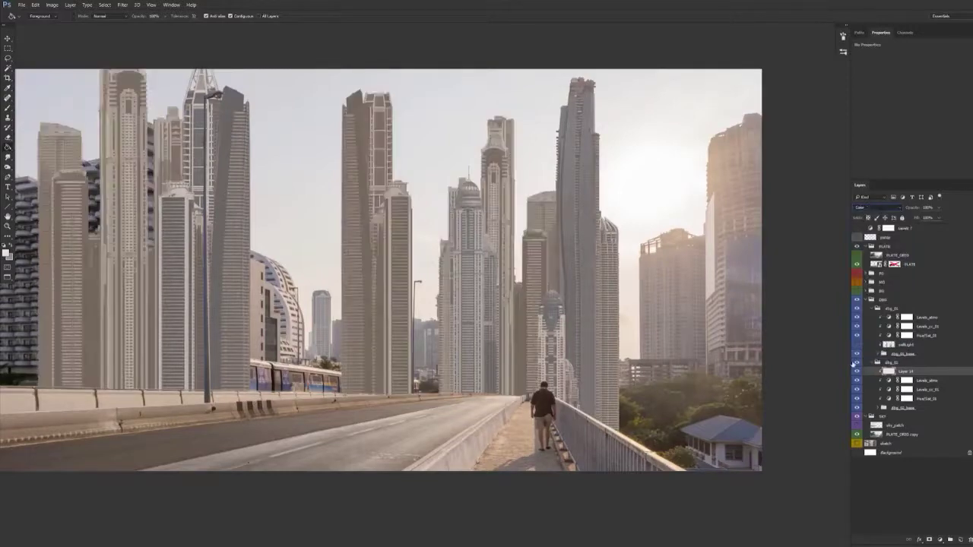
left_click_drag(465, 417, 475, 405)
key("v")
key("8")
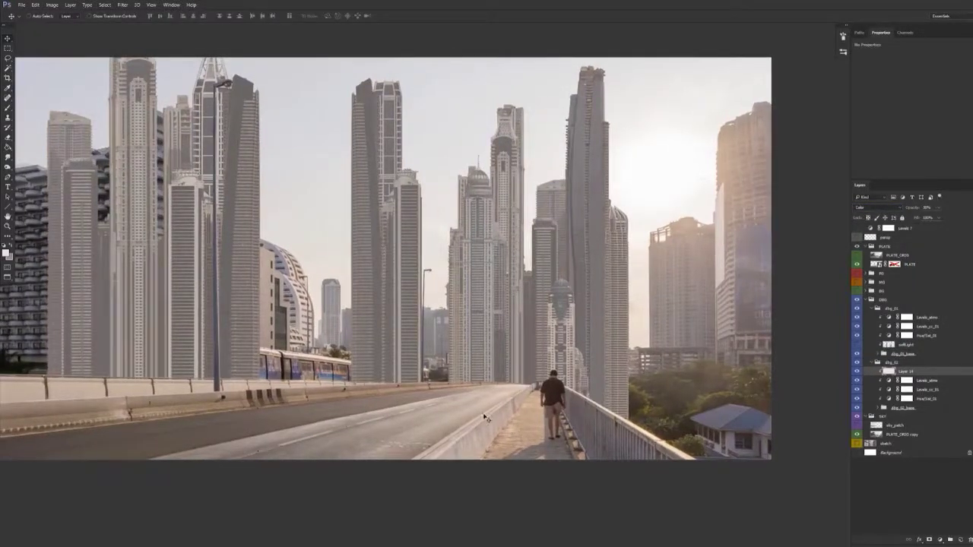
left_click(858, 371)
left_click(860, 372)
left_click(859, 371)
left_click_drag(485, 321, 472, 324)
Sample the upper sky colour, draw a top-to-bottom gradient on the Color layer, and rename the layer color_atmo
key("g")
left_click(426, 112, "alt")
key("shift+g")
key("shift+g")
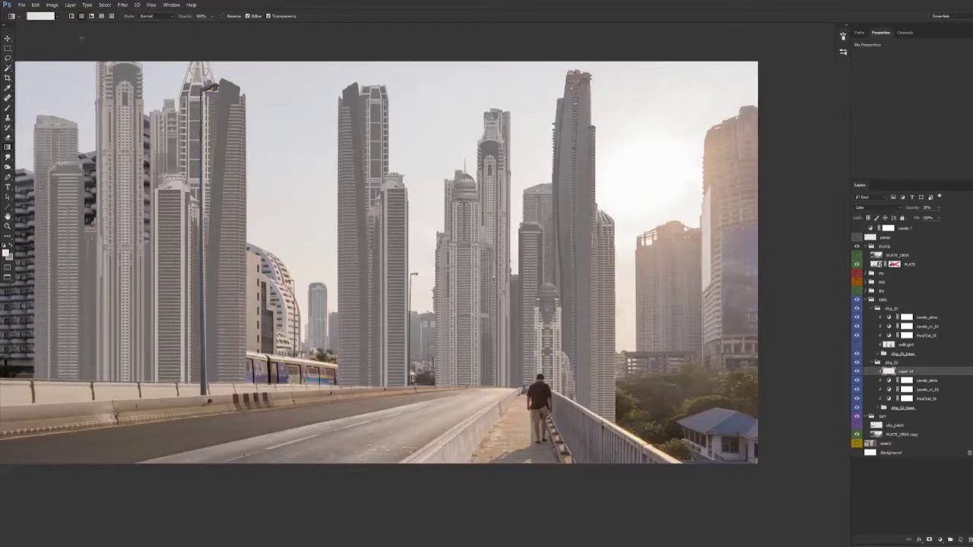
left_click_drag(488, 53, 488, 339)
double_click(912, 369)
type("color_atmo")
key("Return")
Duplicate color_atmo to the top of the dbg_01 group under the same name, and delete that group's softlight layer
left_click_drag(909, 373, 929, 319)
double_click(922, 319)
key("BackSpace")
key("Return")
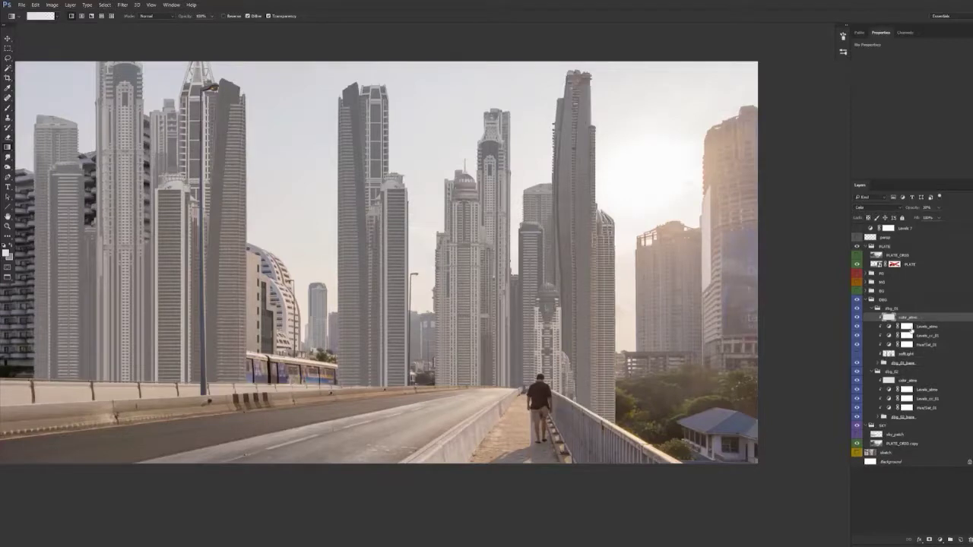
left_click(908, 356)
key("Delete")
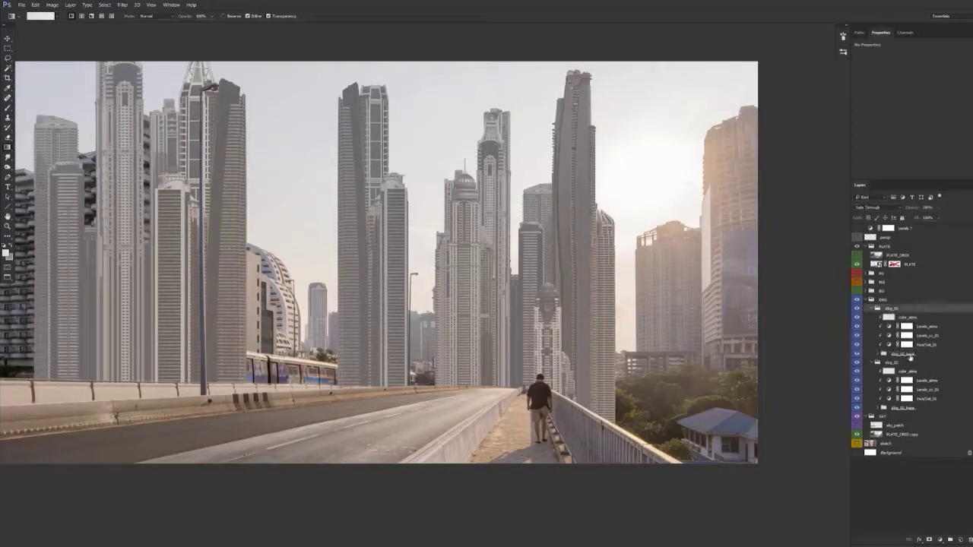
Collapse the dbg_01 group and show the sky_patch layer in the SKY group
left_click(872, 309)
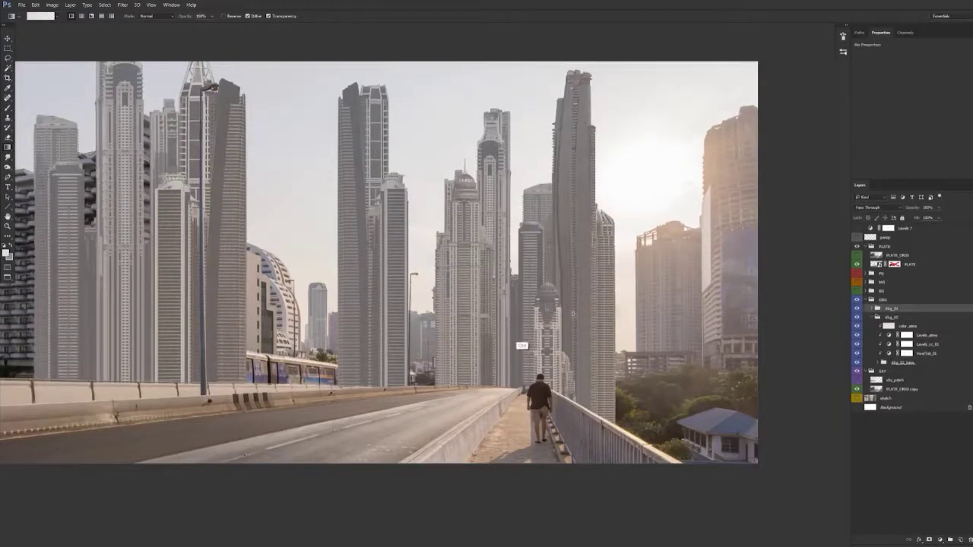
scroll(508, 351, "down", 3)
left_click_drag(496, 361, 431, 360)
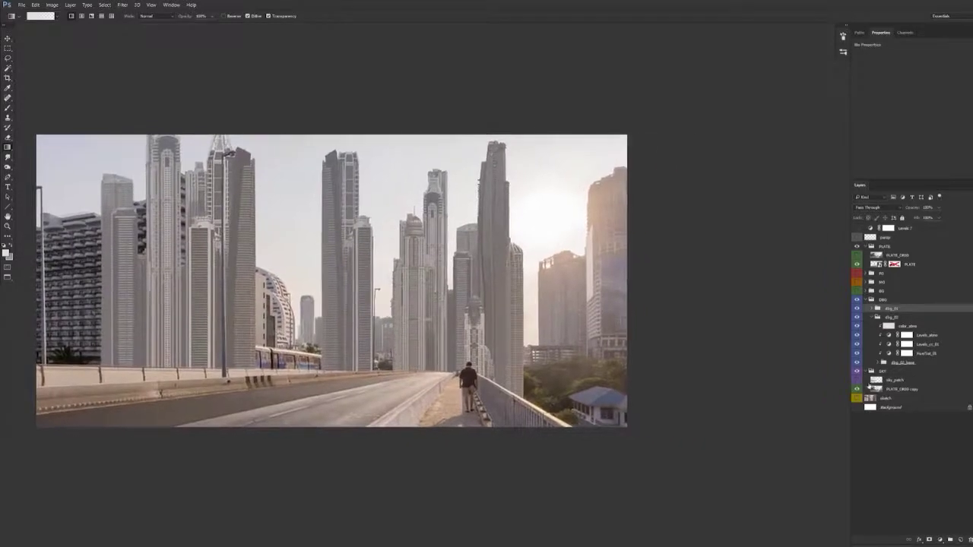
left_click(857, 380)
left_click_drag(451, 390, 467, 384)
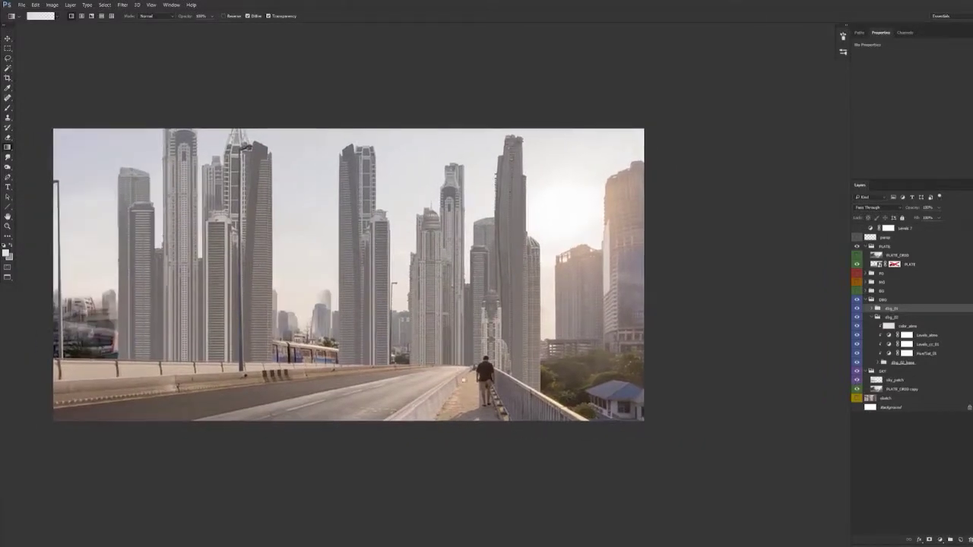
left_click_drag(449, 350, 440, 358)
left_click_drag(403, 330, 417, 329)
Brighten the midtones of dbg_02's Levels_atmo adjustment to push those towers further into the haze
key("v")
left_click(933, 335)
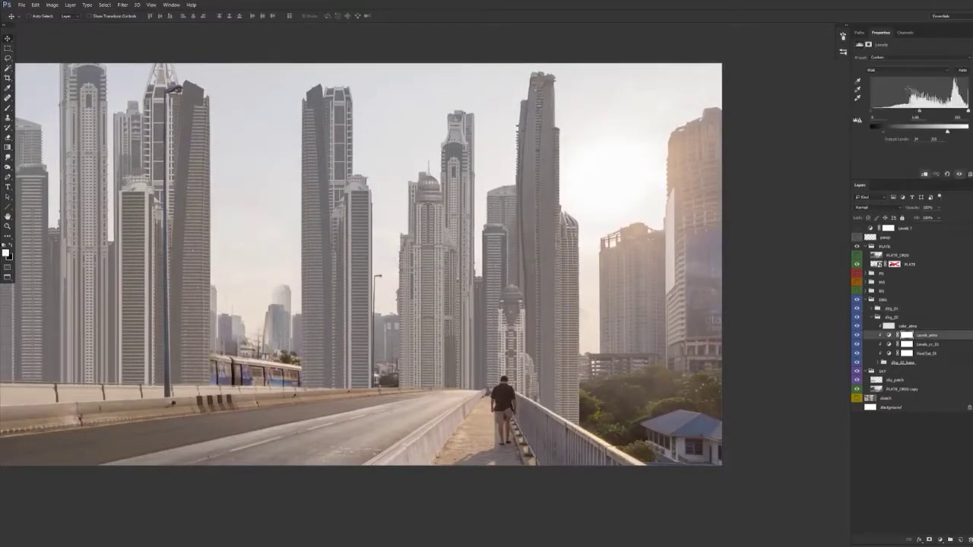
left_click_drag(915, 114, 914, 114)
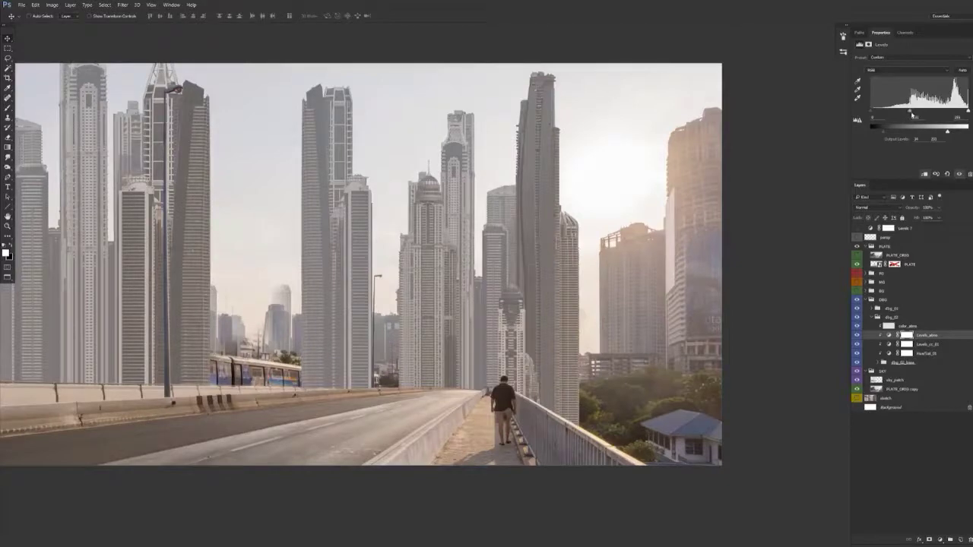
left_click_drag(905, 112, 907, 114)
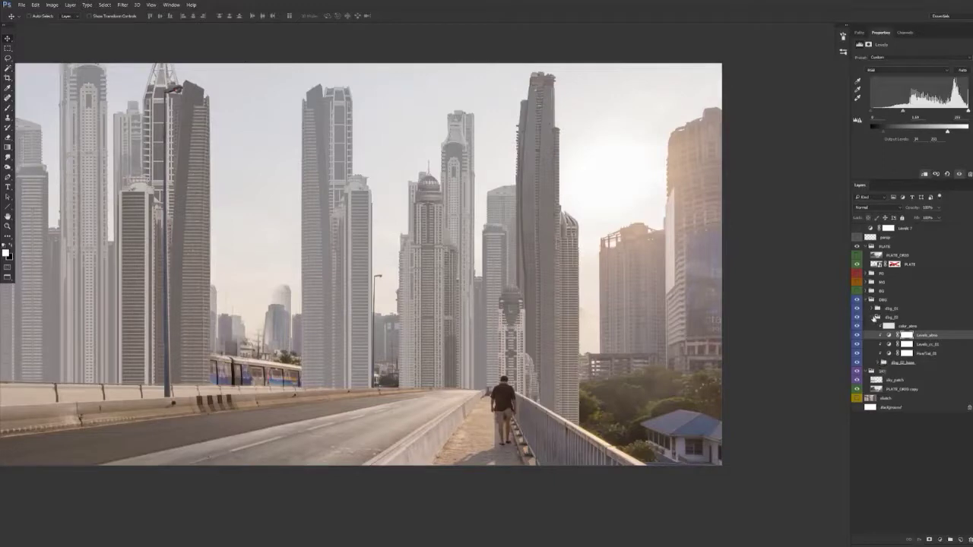
Brighten the midtones of dbg_01's Levels_atmo adjustment to lighten the nearer distant towers
left_click(874, 318)
left_click(872, 309)
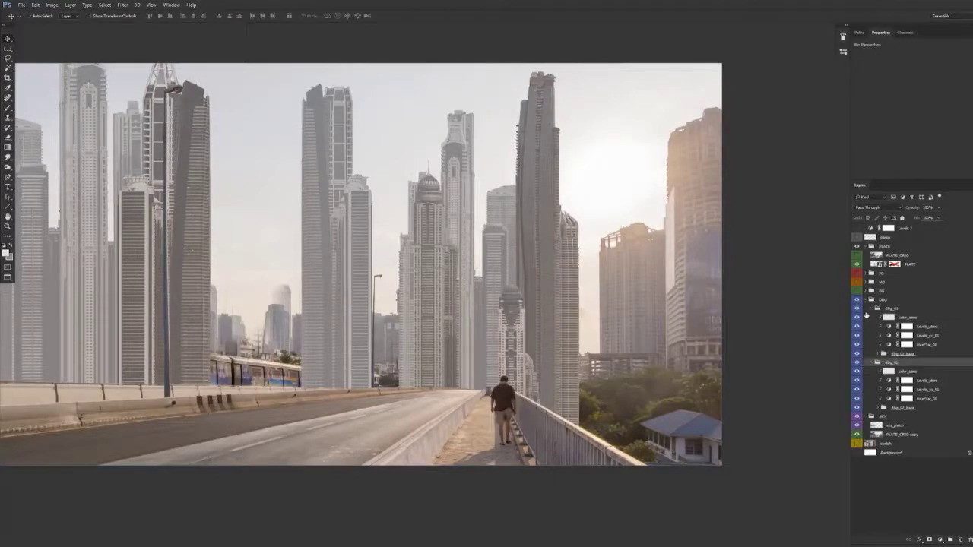
left_click(930, 327)
left_click_drag(915, 113, 915, 111)
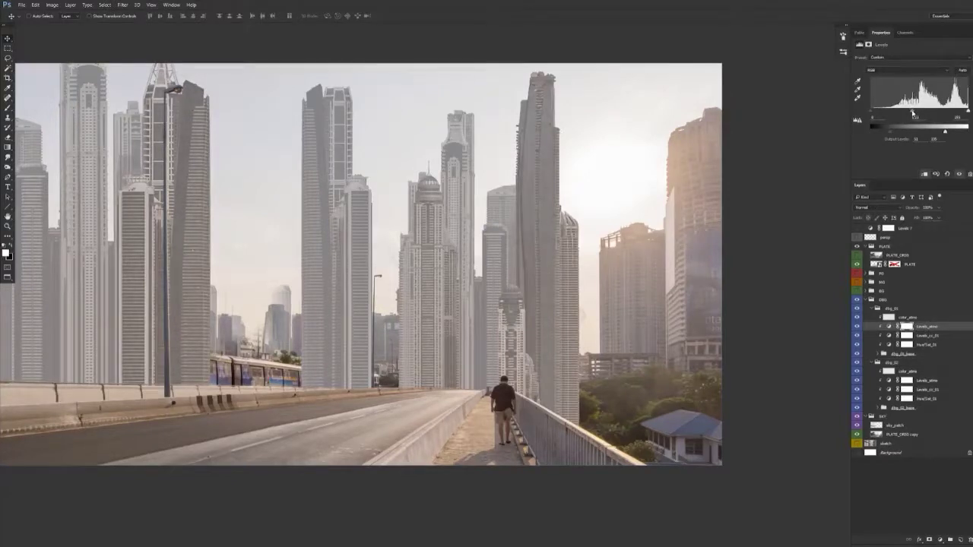
left_click_drag(484, 386, 488, 365)
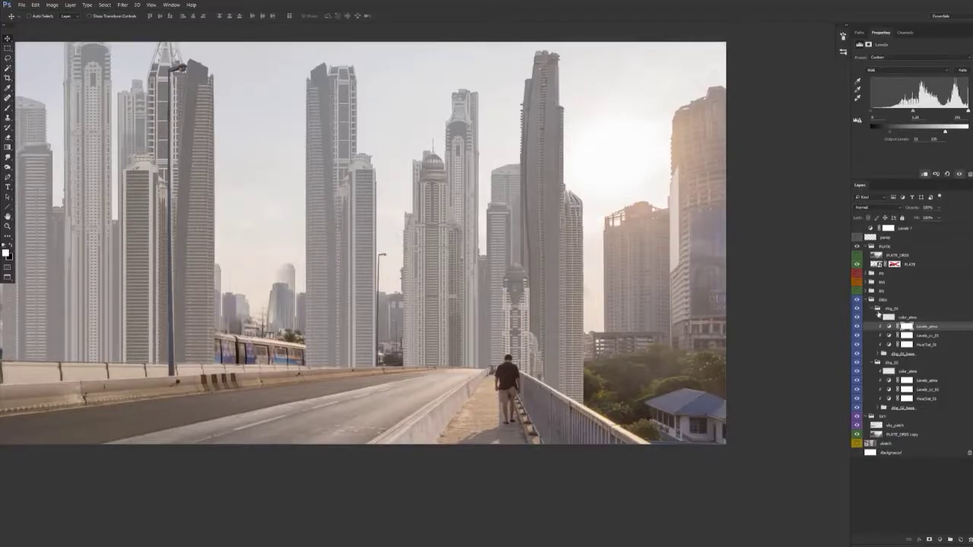
Collapse dbg_01 and add a clipped layer named fog above color_atmo in the dbg_02 group
left_click(872, 308)
left_click(915, 327)
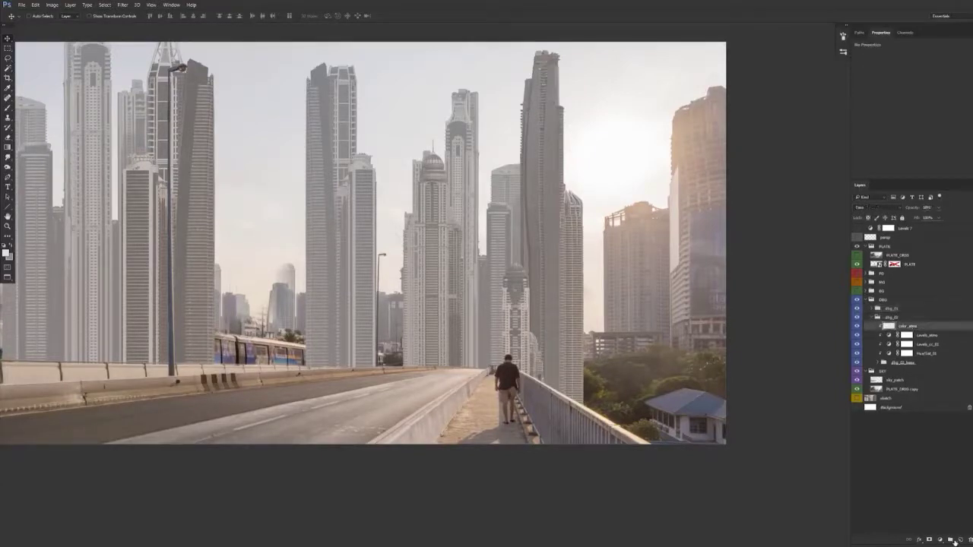
left_click(955, 541)
double_click(906, 326)
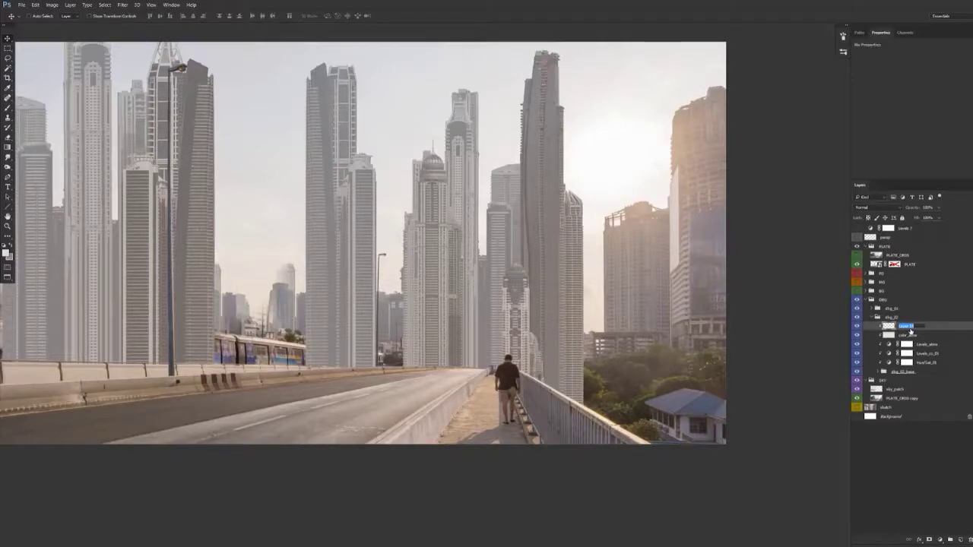
type("l")
key("Return")
Sample the horizon sky colour and softly brush fog over the lower central towers, reducing the brush opacity from 40% to 20%
left_click_drag(431, 390, 410, 374)
key("b")
left_click(370, 271, "alt")
left_click_drag(351, 280, 412, 293)
key("4")
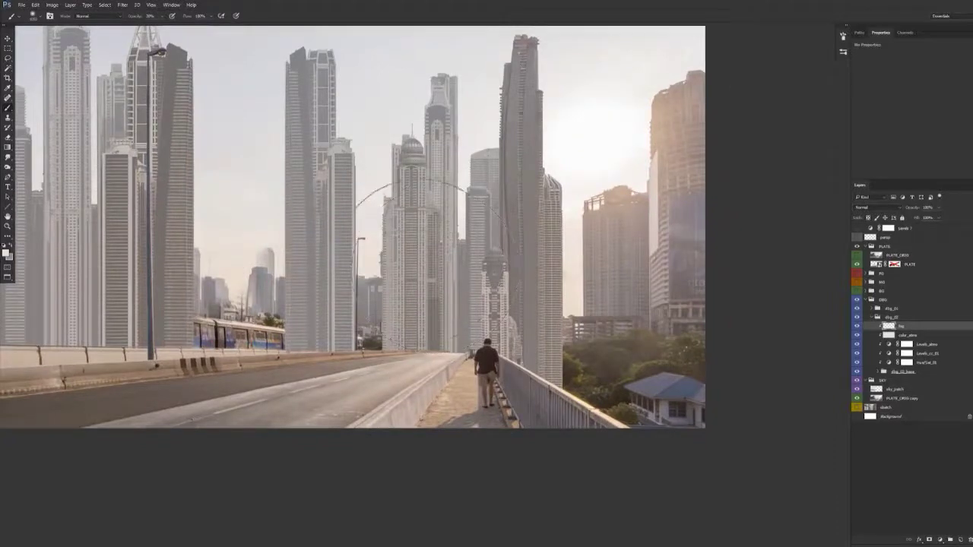
left_click(434, 273)
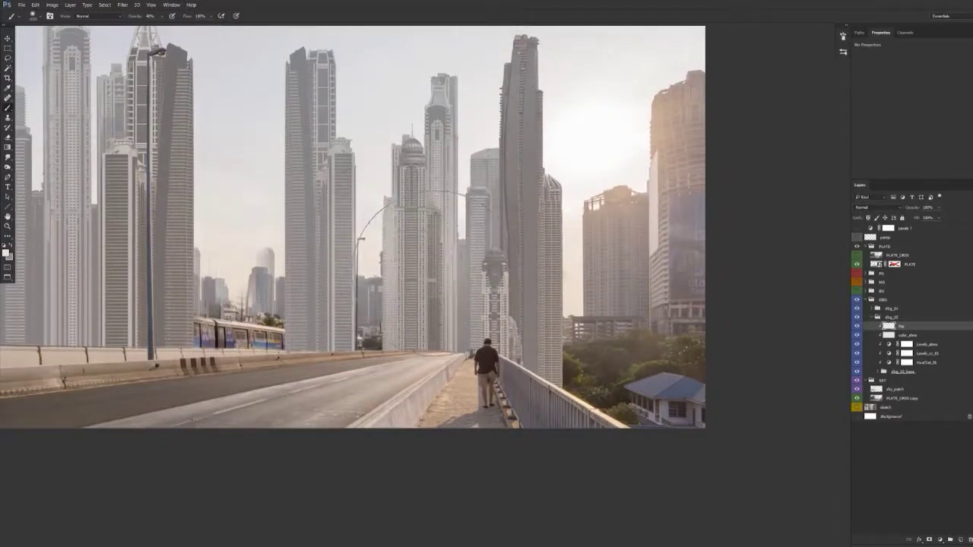
key("ctrl+z")
left_click_drag(422, 297, 458, 293)
key("2")
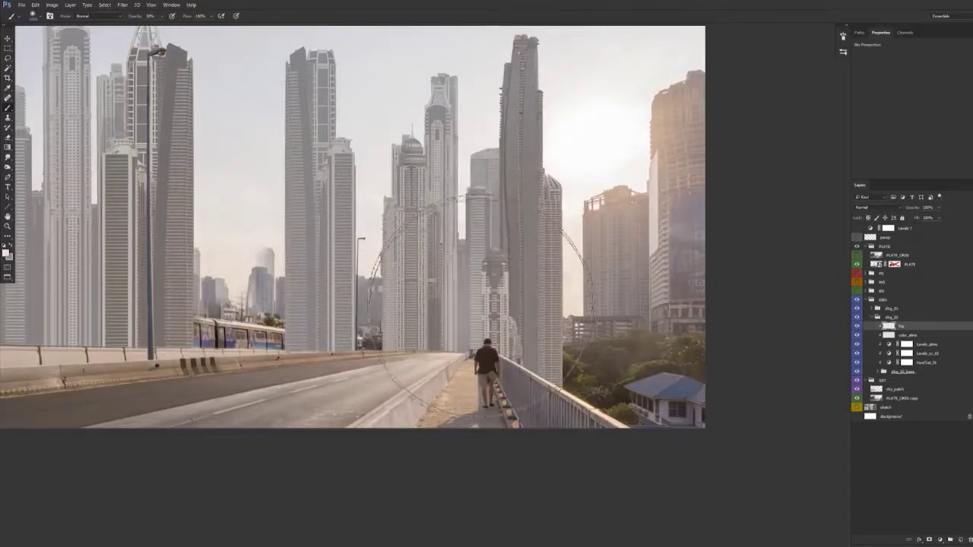
left_click(404, 314)
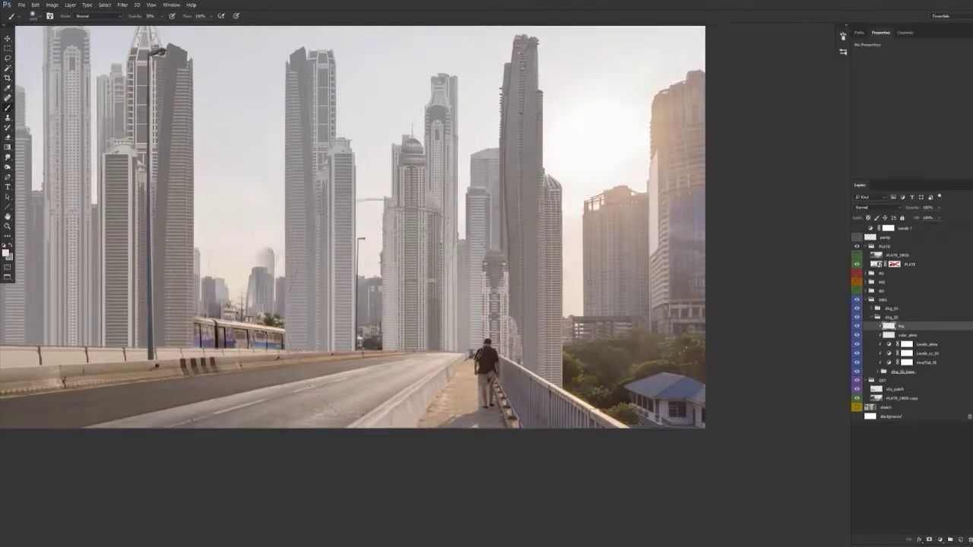
Brush fog over the left group of distant towers, undo the last dab, and toggle the fog layer to compare
left_click_drag(212, 311, 400, 329)
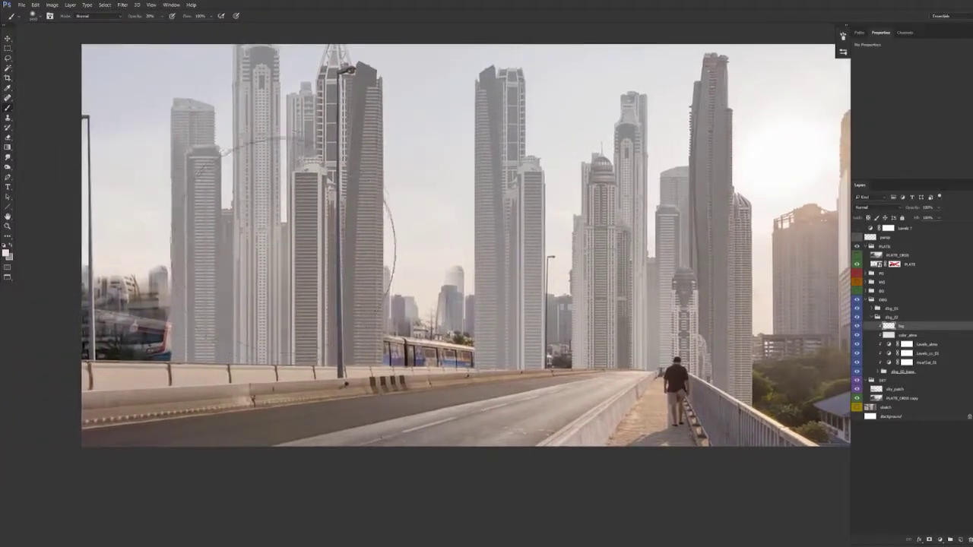
mouse_move(370, 203)
left_mouse_down()
mouse_move(349, 193)
mouse_move(239, 194)
left_mouse_up()
left_click(379, 211)
key("ctrl+z")
mouse_move(468, 356)
left_mouse_down()
mouse_move(394, 333)
mouse_move(404, 319)
left_mouse_up()
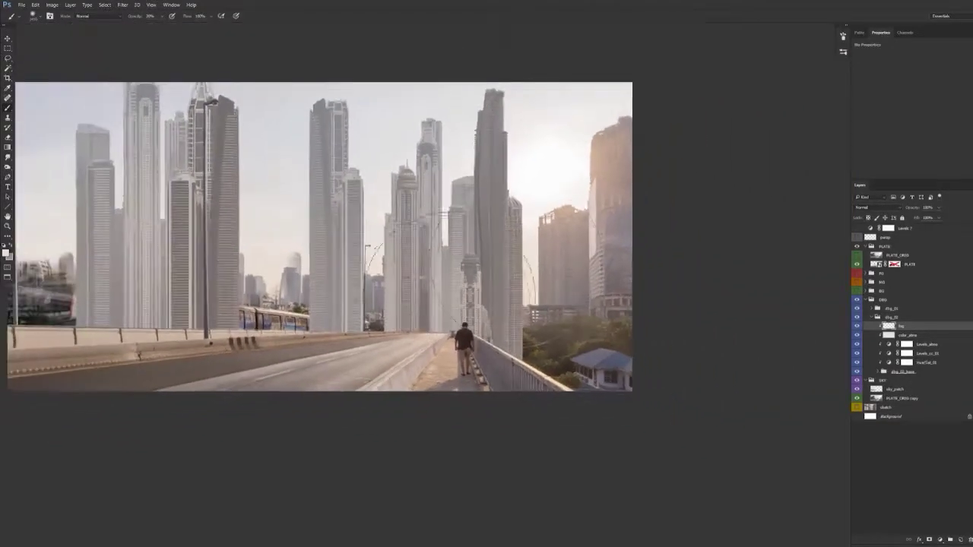
left_click(859, 327)
left_click(859, 327)
left_click(858, 327)
left_click(858, 327)
Add a clipped layer named flare above color_atmo in dbg_01 and set its blend mode to Soft Light
left_click(877, 318)
left_click(872, 308)
left_click(926, 319)
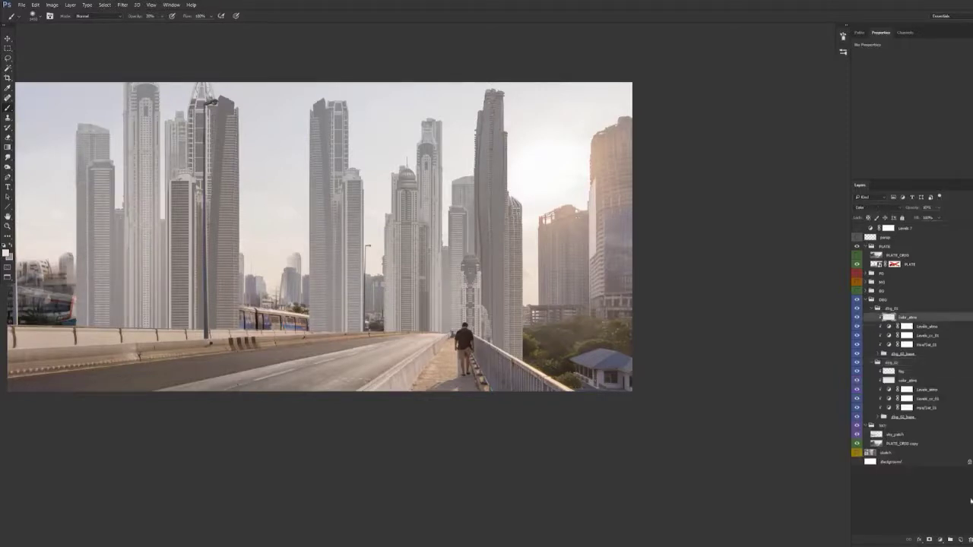
left_click(960, 540)
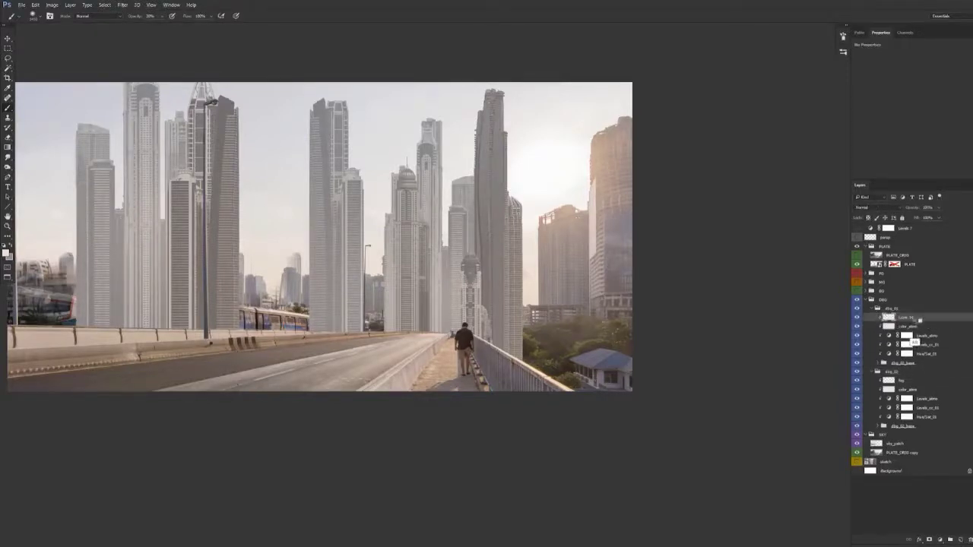
double_click(908, 318)
type("f")
type("aze")
key("Return")
left_click(861, 207)
left_click(872, 287)
Sample a warm colour from the sunlit building and brush a glow at 60% opacity over the tall tower beside the sun
left_click_drag(497, 324, 471, 338)
left_click(569, 179, "alt")
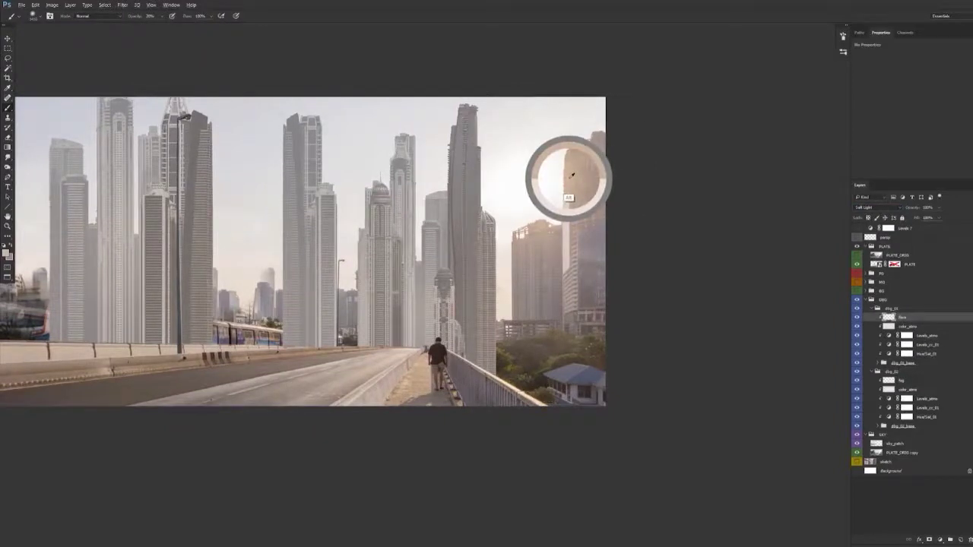
left_click(567, 210, "alt")
left_click(504, 135)
key("4")
left_click(495, 148)
key("ctrl+alt+z")
key("6")
left_click(501, 175)
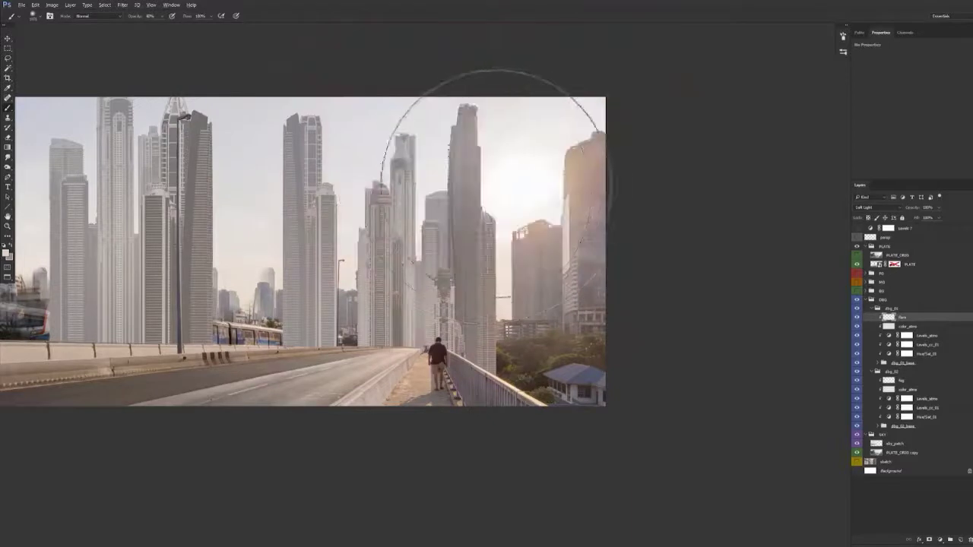
mouse_move(441, 196)
left_mouse_down()
mouse_move(398, 222)
mouse_move(393, 198)
left_mouse_up()
Brush subtle warm flare over the left dbg_01 towers, varying the brush opacity between 40%, 20% and 50%
key("4")
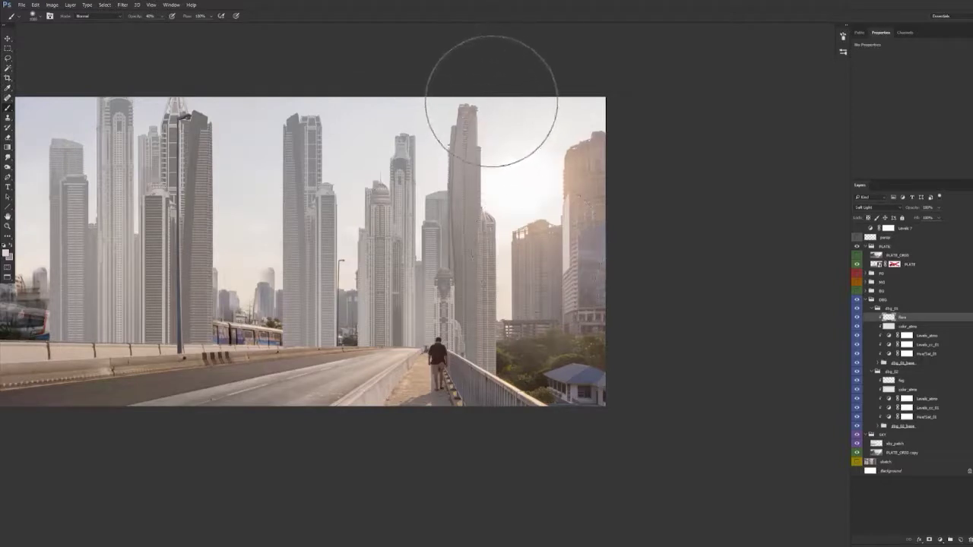
left_click_drag(208, 148, 228, 240)
key("ctrl+z")
left_click_drag(210, 147, 219, 227)
key("2")
left_click_drag(233, 163, 197, 173)
left_click(213, 127)
left_click(217, 259, "shift")
key("5")
left_click_drag(249, 293, 279, 284)
left_click_drag(178, 159, 208, 161)
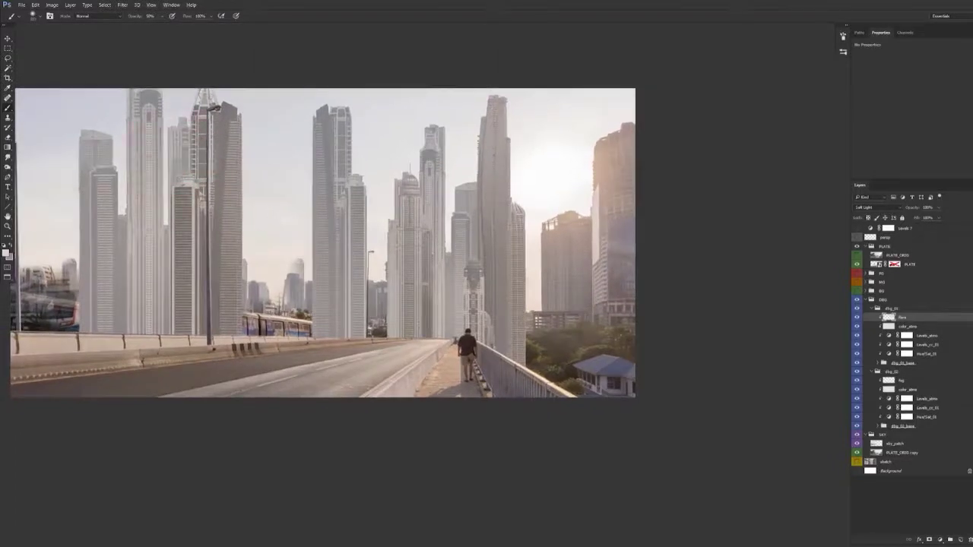
Collapse the dbg_01, dbg_02 and DBG groups, and show the BG group of buildings
left_click_drag(355, 272, 340, 287)
key("v")
left_click(872, 310)
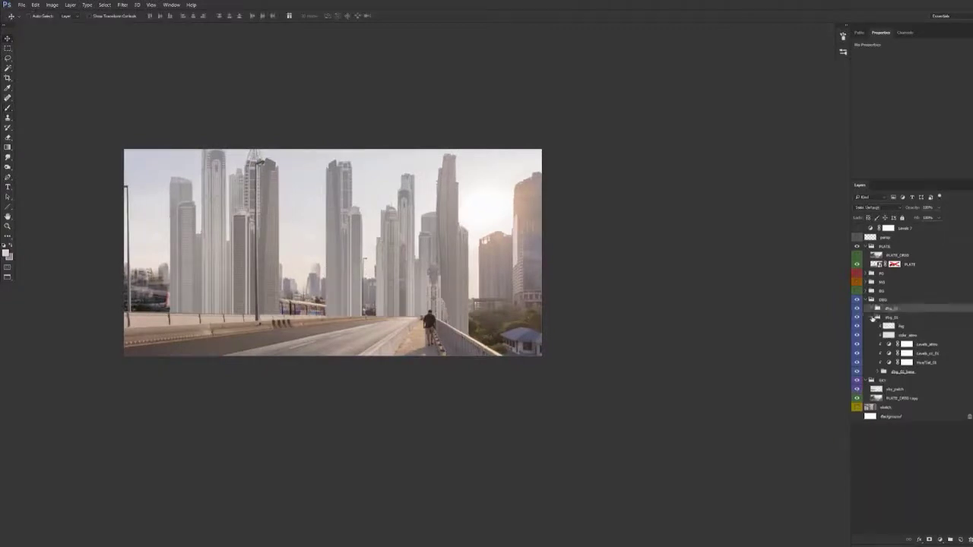
left_click(872, 317)
left_click(868, 301)
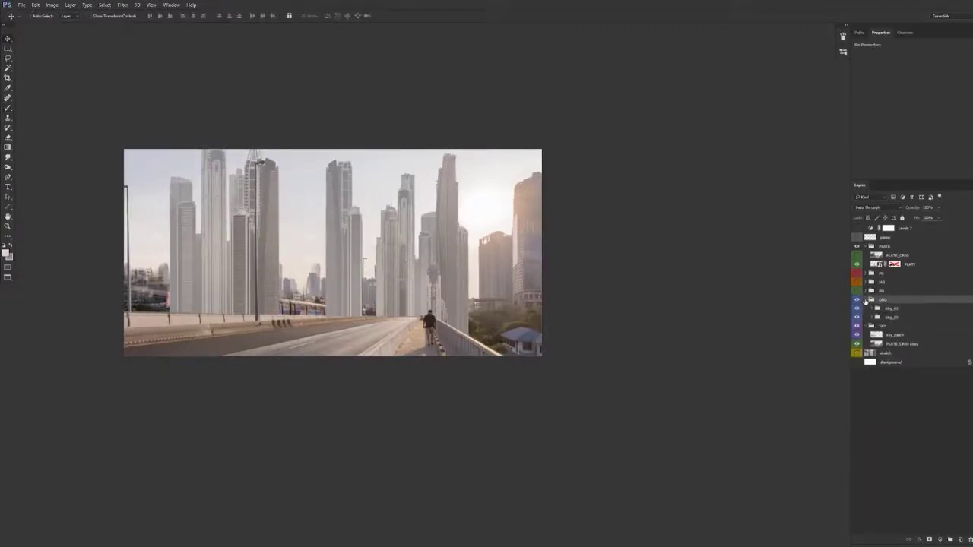
left_click(865, 300)
left_click_drag(344, 291, 491, 318)
left_click(858, 291)
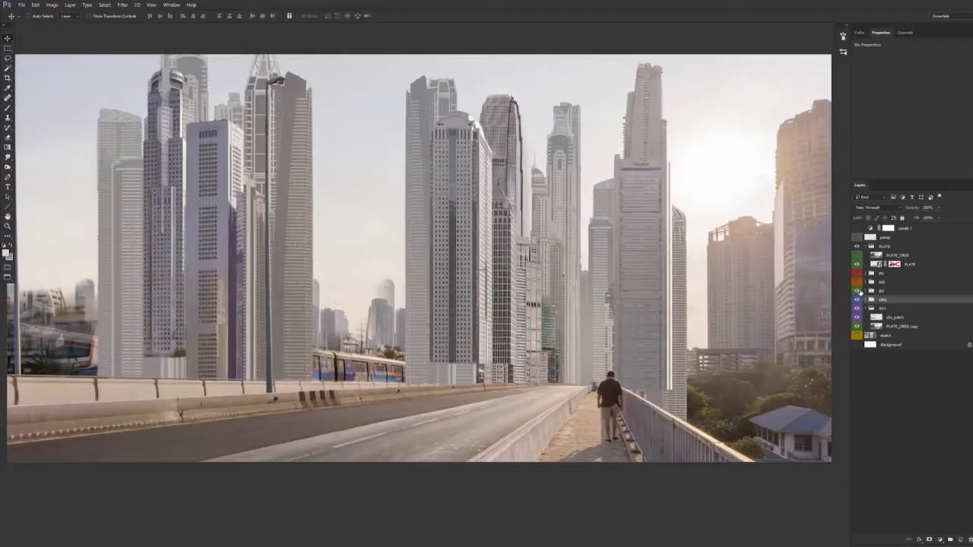
Show the MG group, expand BG, hide its building subgroups, and show and select only bg_mid_04
left_click_drag(631, 343, 598, 350)
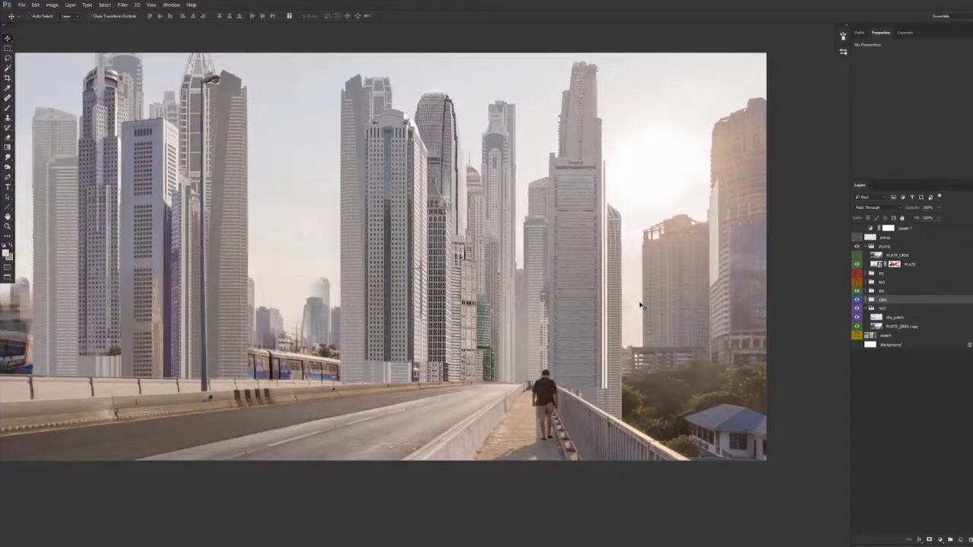
left_click(858, 282)
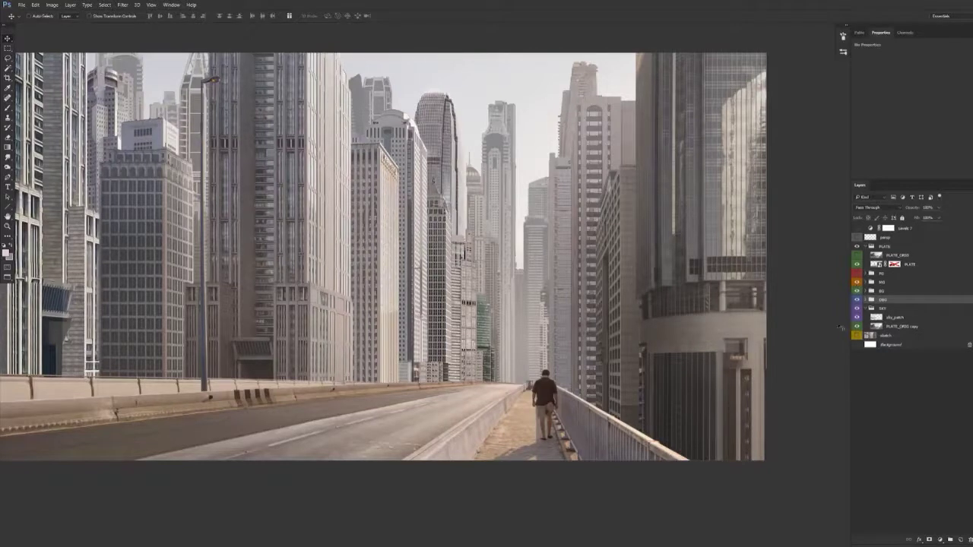
left_click_drag(687, 366, 674, 365)
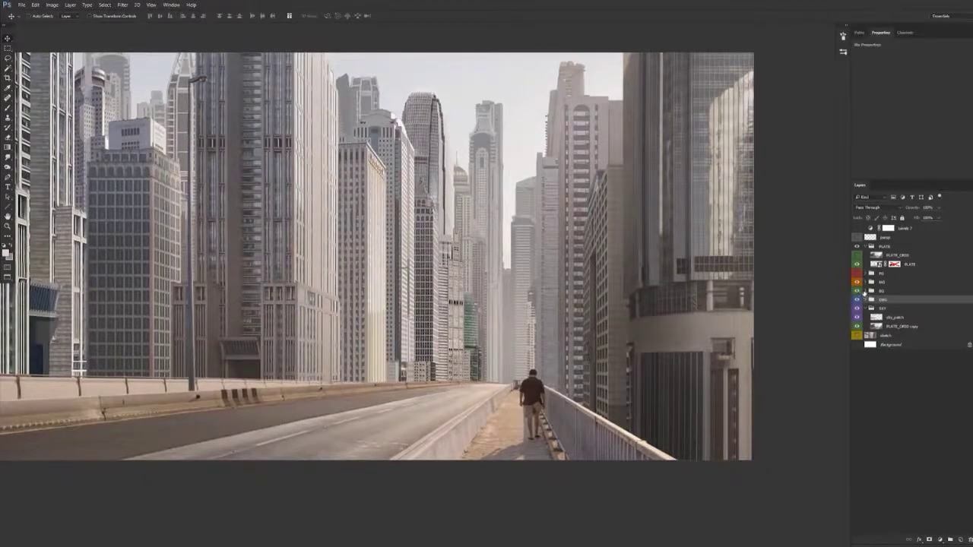
left_click(865, 292)
left_click_drag(859, 301, 855, 352)
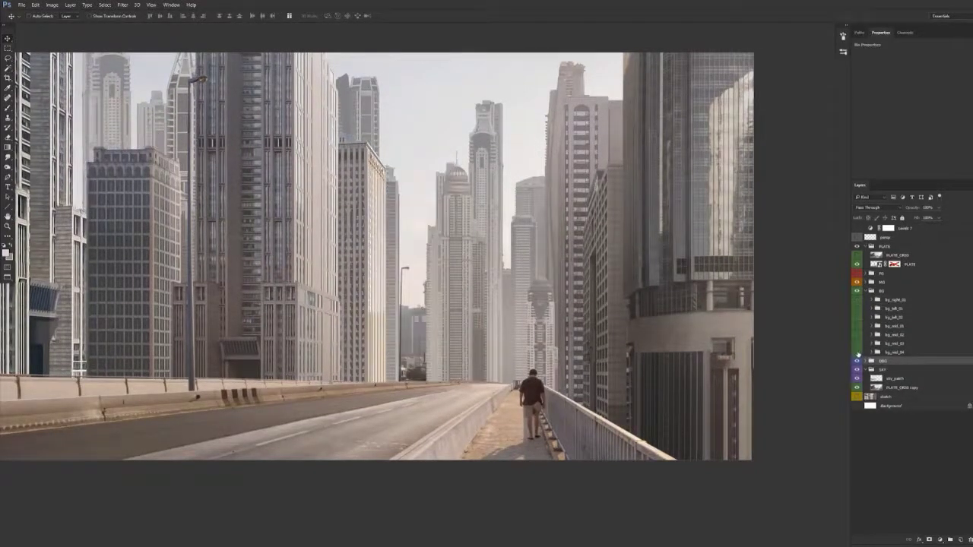
left_click(858, 354)
left_click_drag(648, 342, 569, 343)
left_click(880, 354)
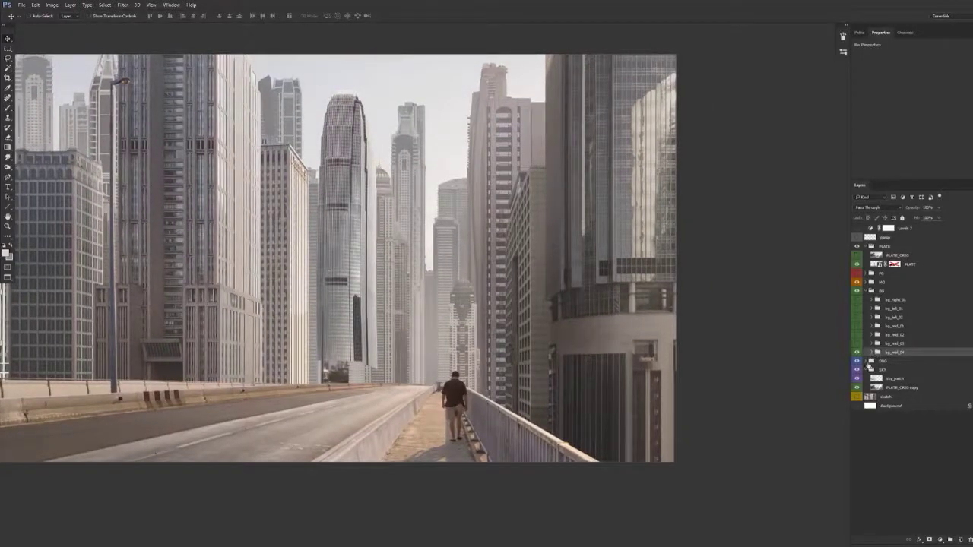
Duplicate the Levels_atmo adjustment from dbg_01 to the top of the bg_mid_04 group and set its opacity to 80%
left_click(870, 370)
left_click(866, 361)
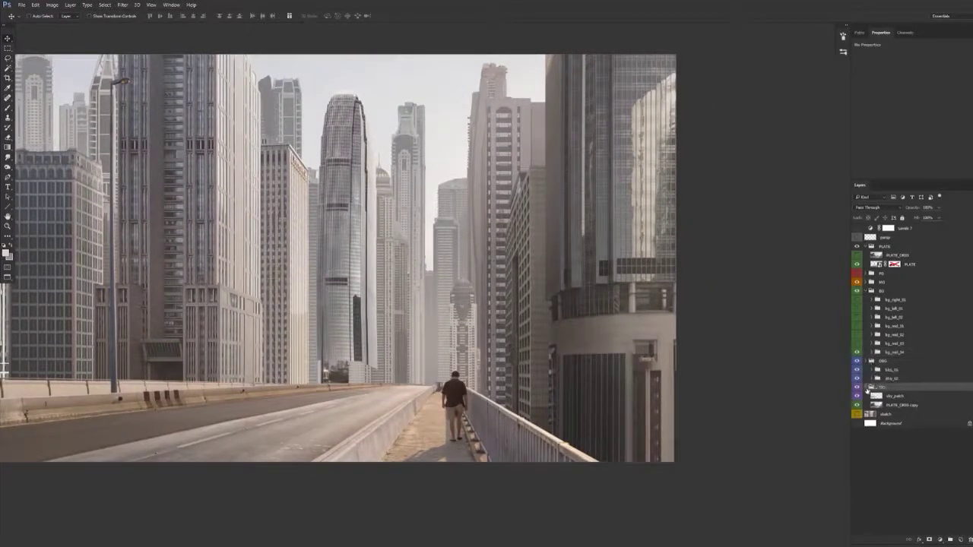
left_click(866, 387)
left_click(877, 371)
left_click(872, 371)
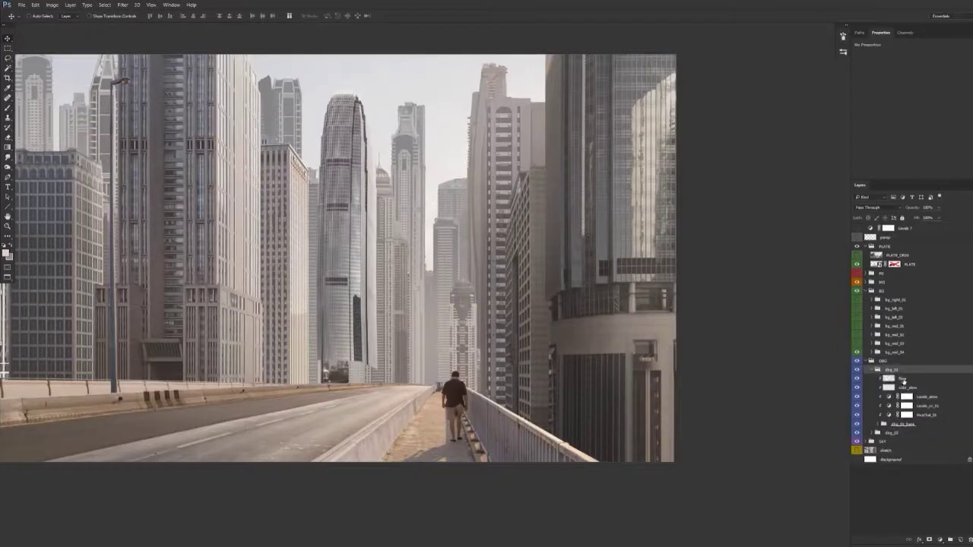
left_click(876, 353)
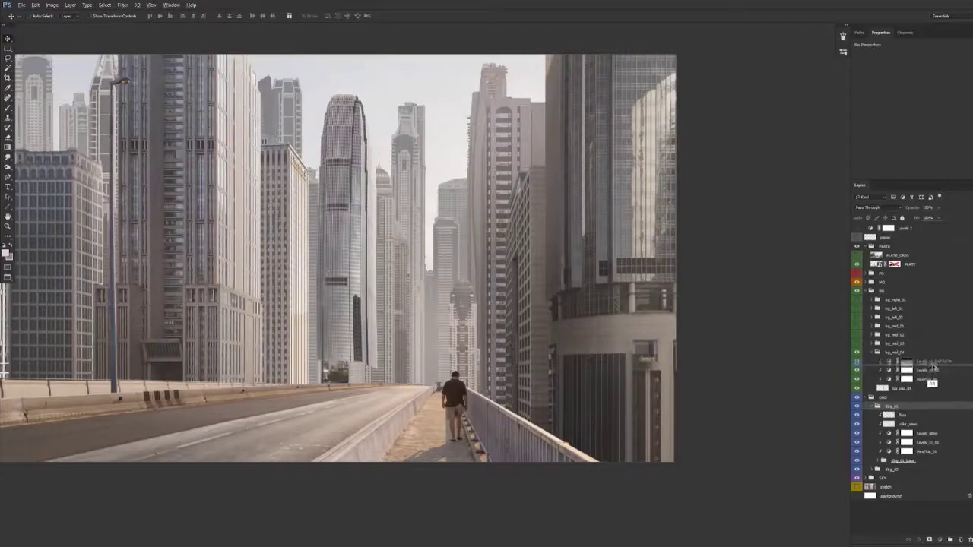
left_click_drag(933, 368, 937, 357)
left_click_drag(455, 377, 473, 373)
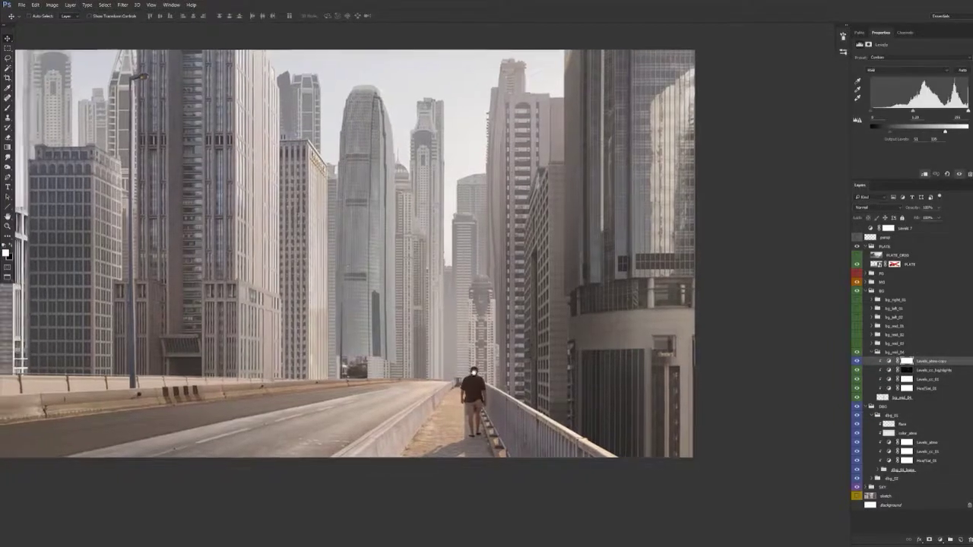
key("8")
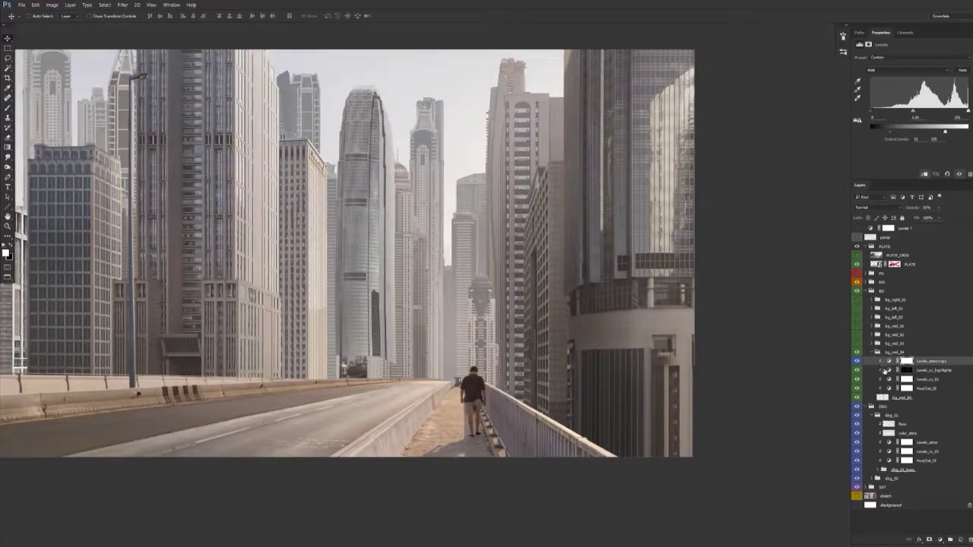
left_click(858, 363)
Add a clipped layer directly above the bg_mid_04 building layer and set its blend mode to Soft Light
left_click_drag(457, 341, 469, 335)
left_click(915, 398)
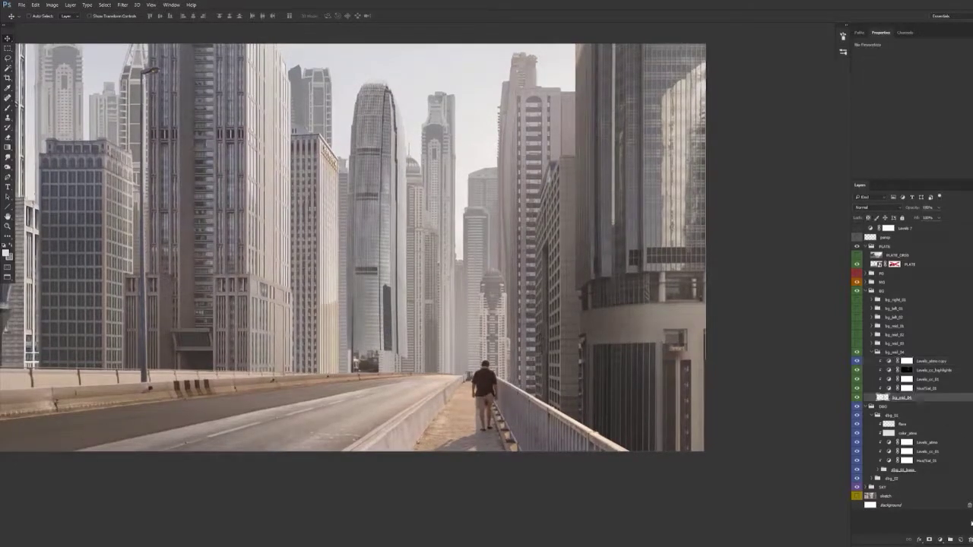
left_click(959, 539)
left_click(867, 208)
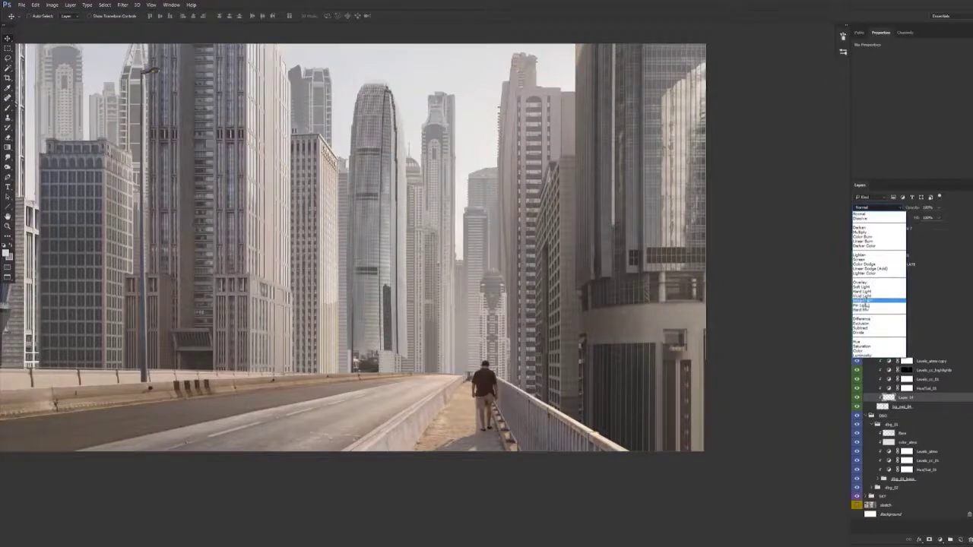
left_click(868, 288)
Brush soft light and dark shading onto the bg_mid_04 tower at 30% opacity, starting with white
mouse_move(415, 263)
left_mouse_down()
mouse_move(390, 276)
mouse_move(325, 274)
mouse_move(333, 274)
left_mouse_up()
key("b")
key("d")
key("x")
left_click(381, 404, "shift")
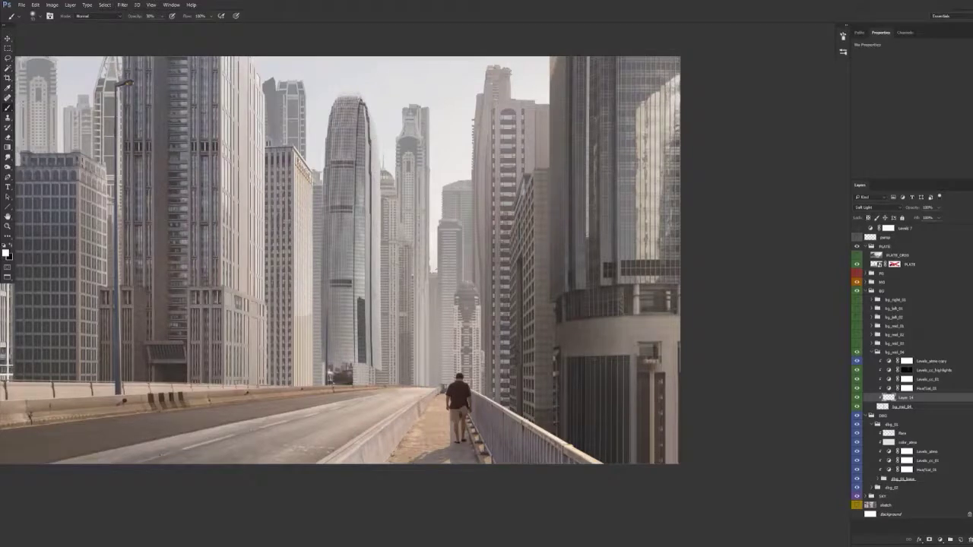
key("x")
mouse_move(422, 316)
left_mouse_down()
mouse_move(389, 338)
mouse_move(406, 325)
mouse_move(447, 338)
left_mouse_up()
key("v")
Raise the output white level of the copied Levels_atmo in bg_mid_04 and compare the composite with the original plate
left_click(919, 365)
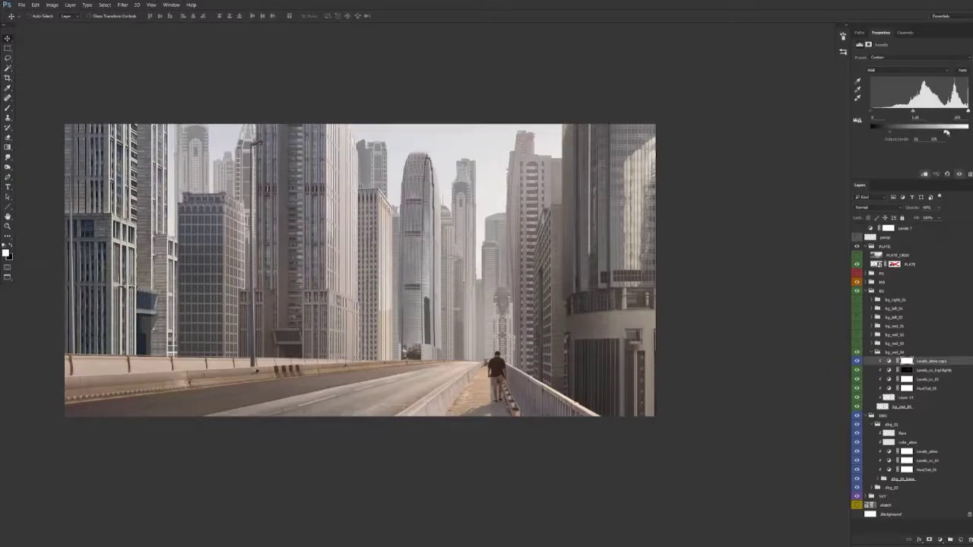
left_click_drag(962, 134, 970, 134)
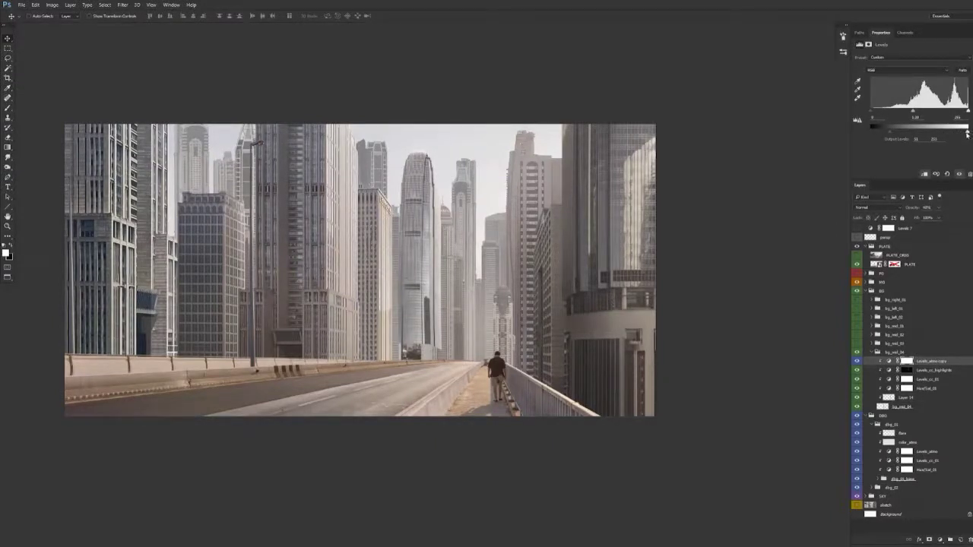
left_click_drag(957, 135, 966, 134)
left_click(858, 255)
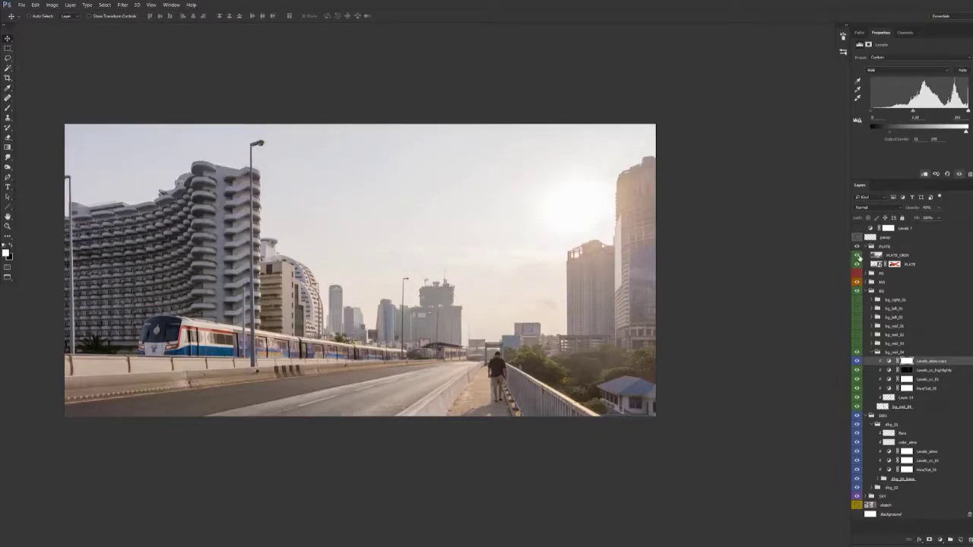
left_click(857, 255)
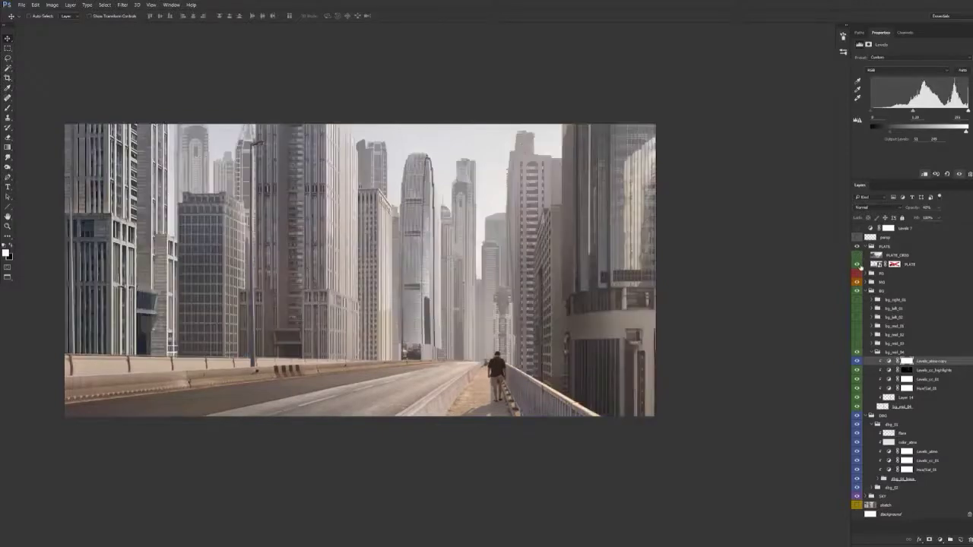
Rename the copied adjustment as Levels_atmo, and collapse the bg_mid_04 and BG groups
left_click_drag(458, 265, 482, 269)
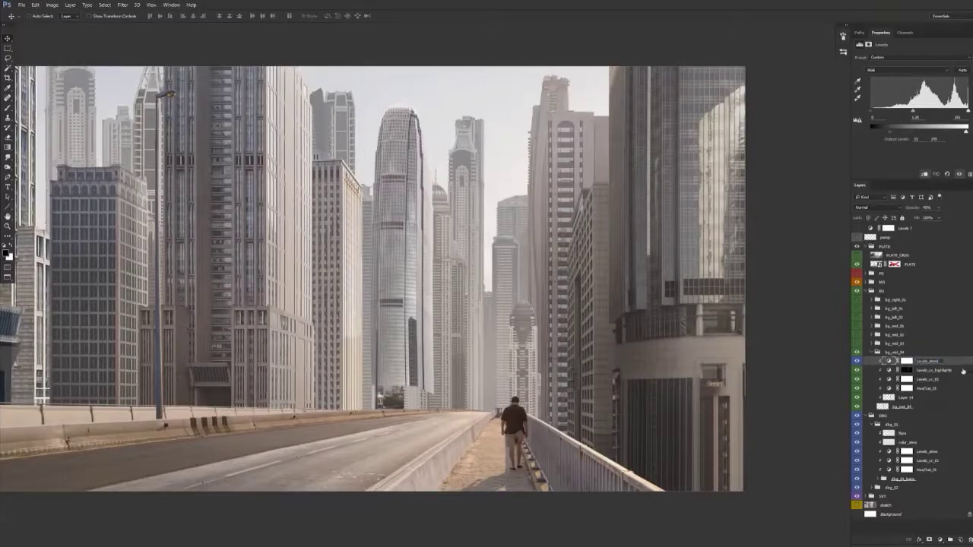
left_click(874, 355)
left_click(874, 353)
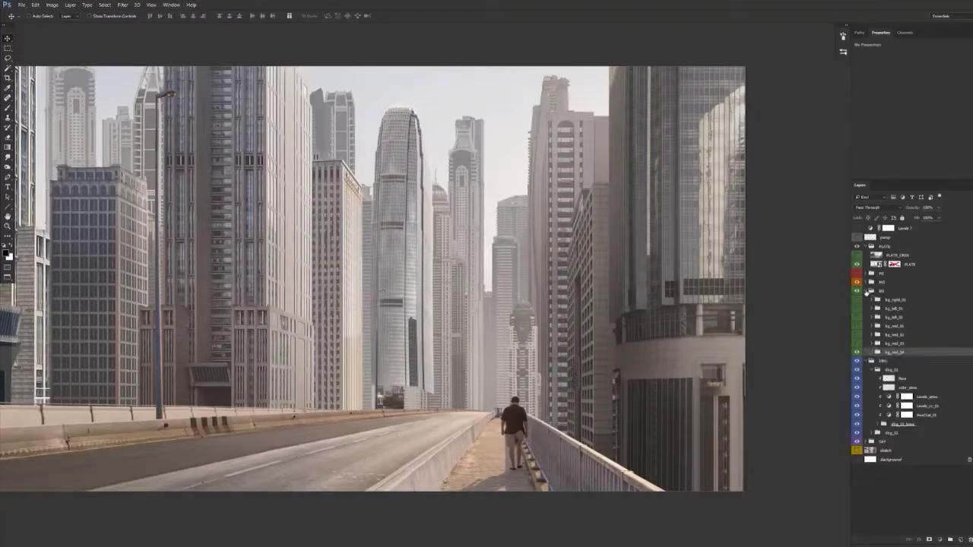
left_click(866, 292)
Duplicate the dbg_01_base group to the top of dbg_01 and merge the copy into a single layer
left_click(883, 364)
left_click_drag(911, 364, 915, 317)
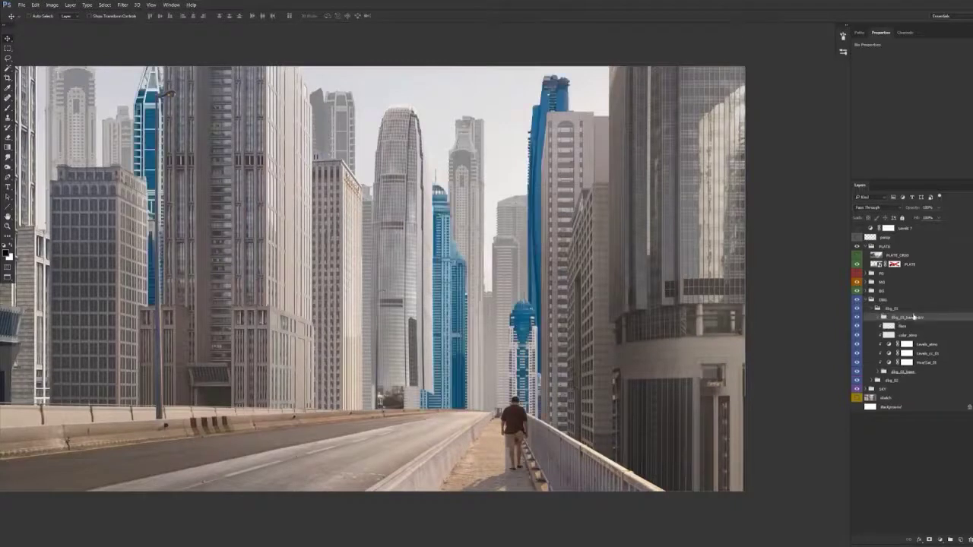
key("ctrl+e")
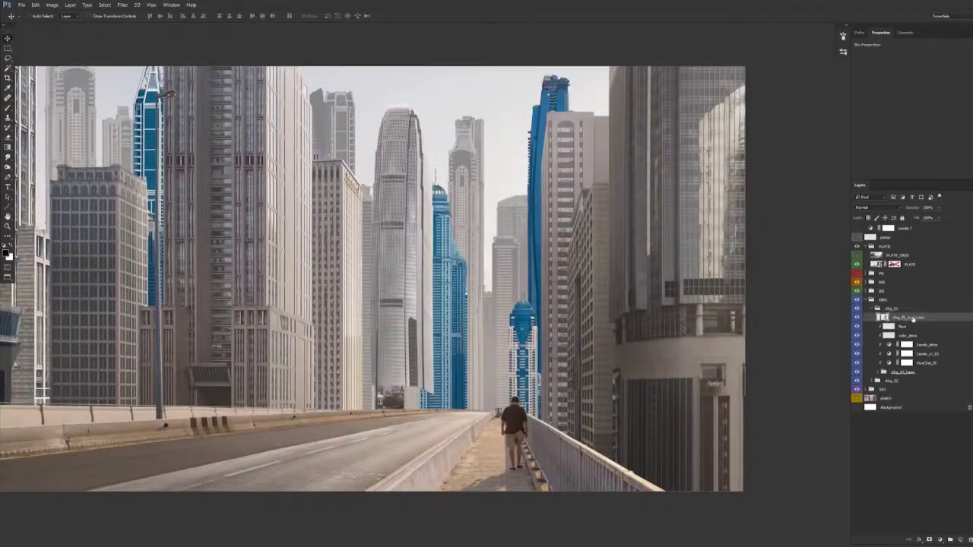
left_click_drag(622, 336, 605, 327)
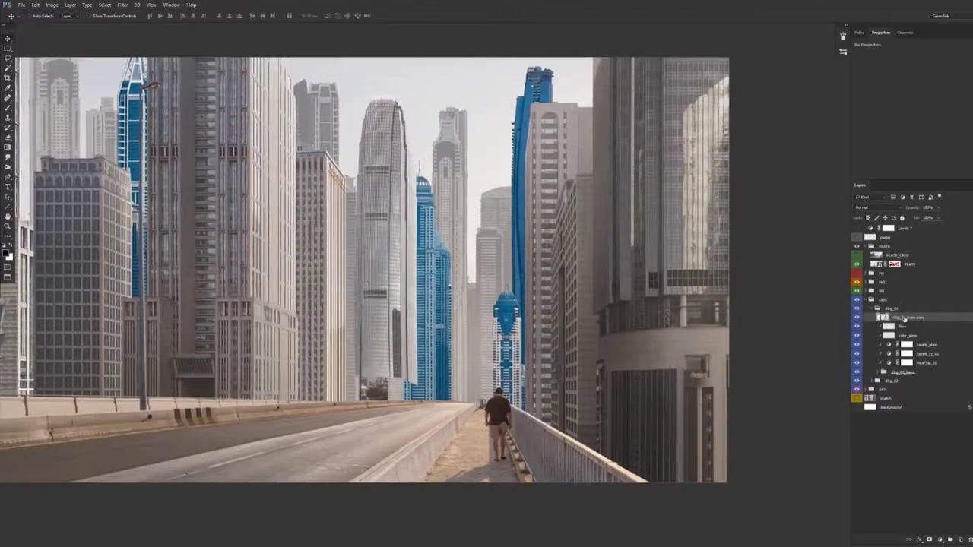
Desaturate the merged dbg_01_base copy almost completely with Hue/Saturation
key("ctrl+u")
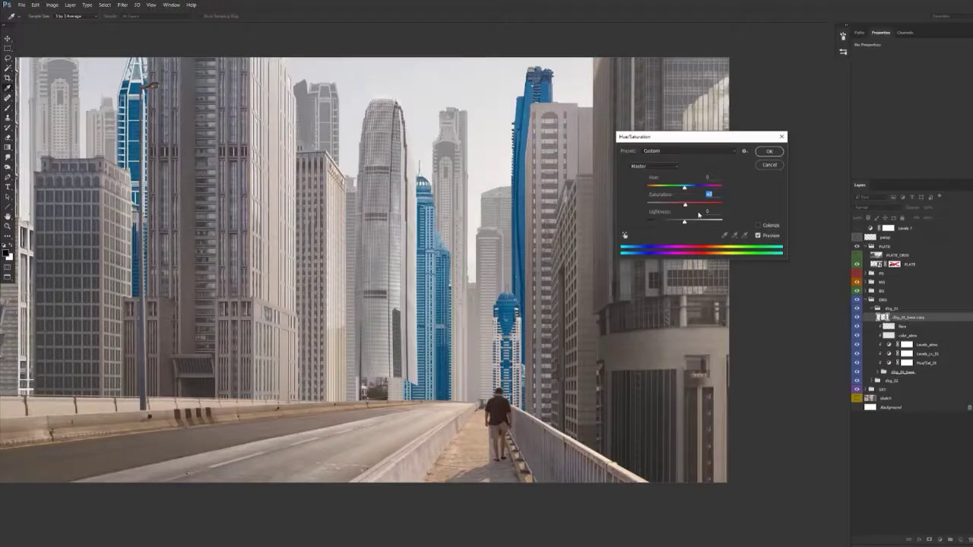
left_click_drag(685, 206, 619, 220)
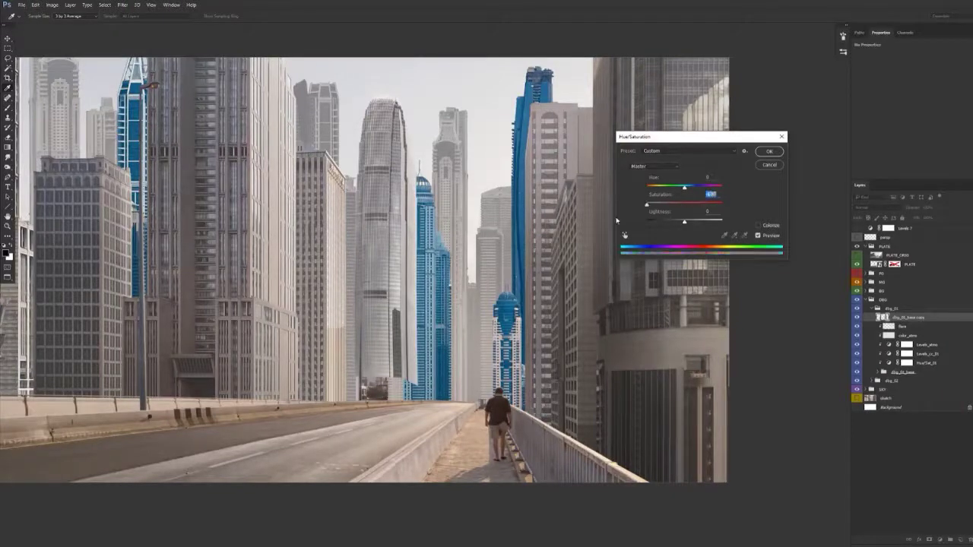
key("Return")
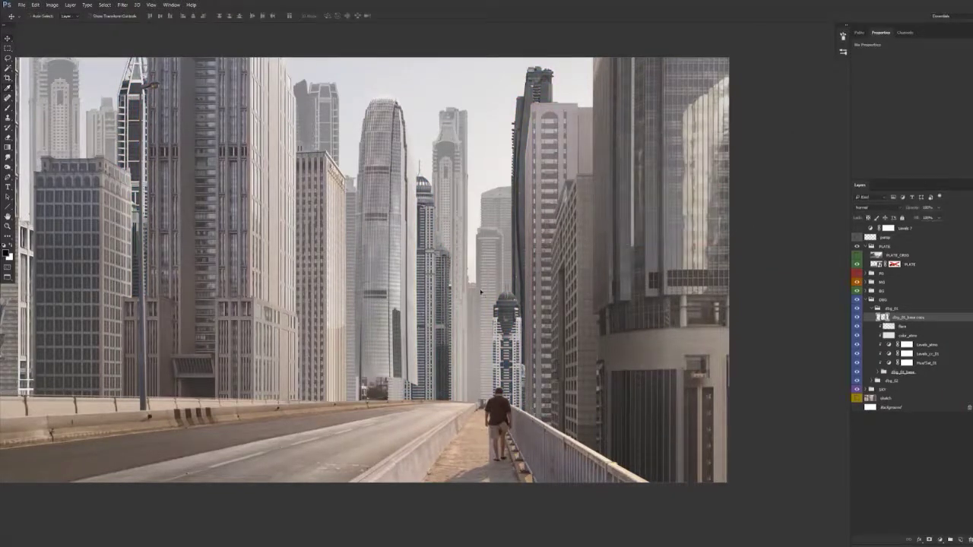
left_click_drag(524, 371, 543, 359)
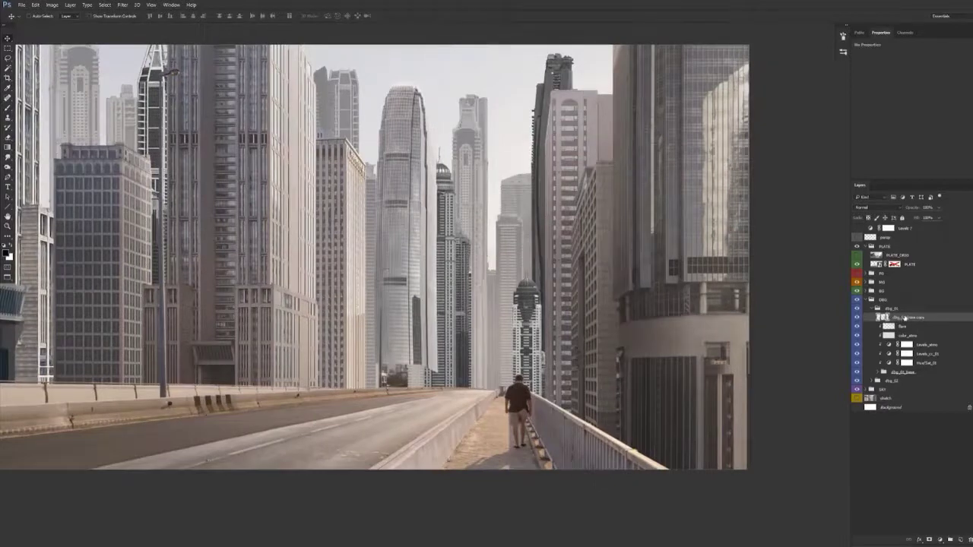
Split and raise the This Layer dark Blend If slider on the merged copy to keep only its highlights
right_click(903, 317)
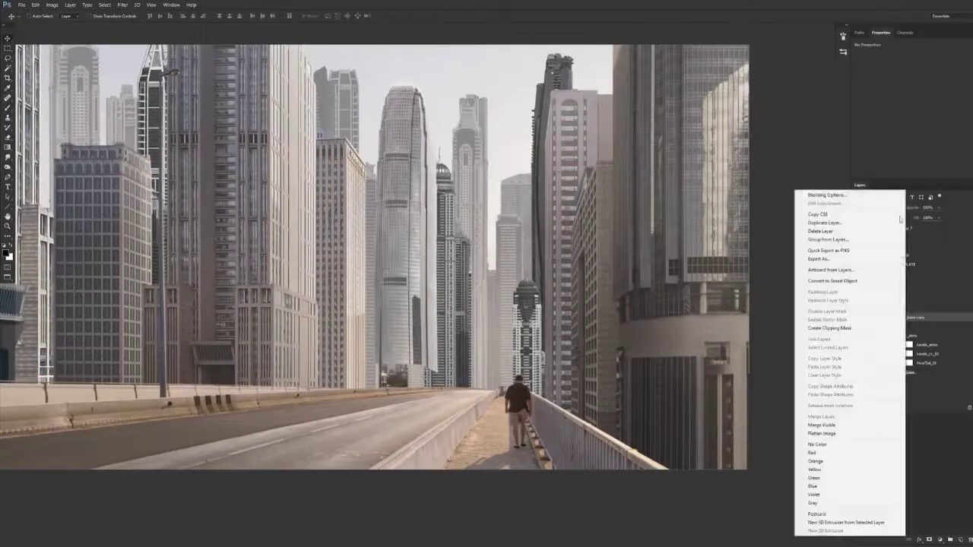
left_click(838, 196)
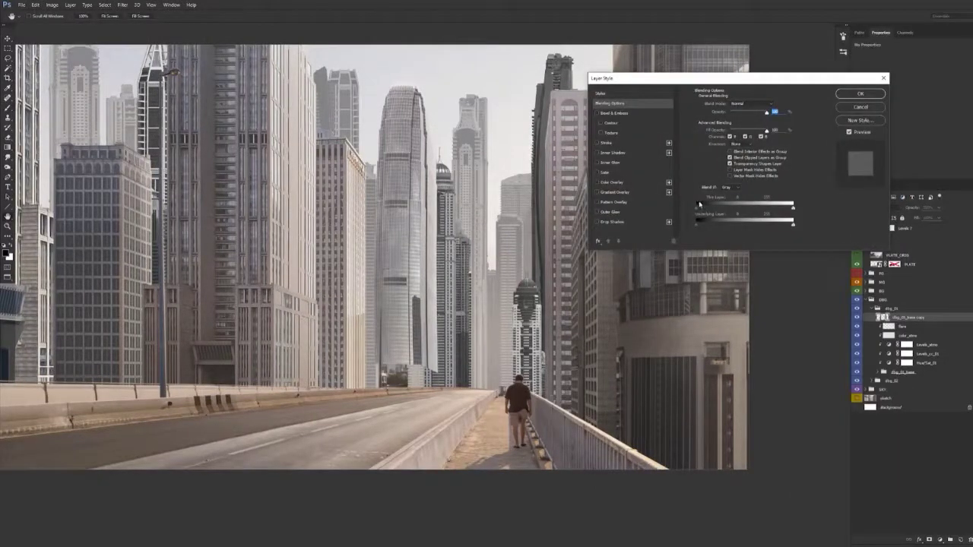
left_click_drag(698, 210, 757, 212)
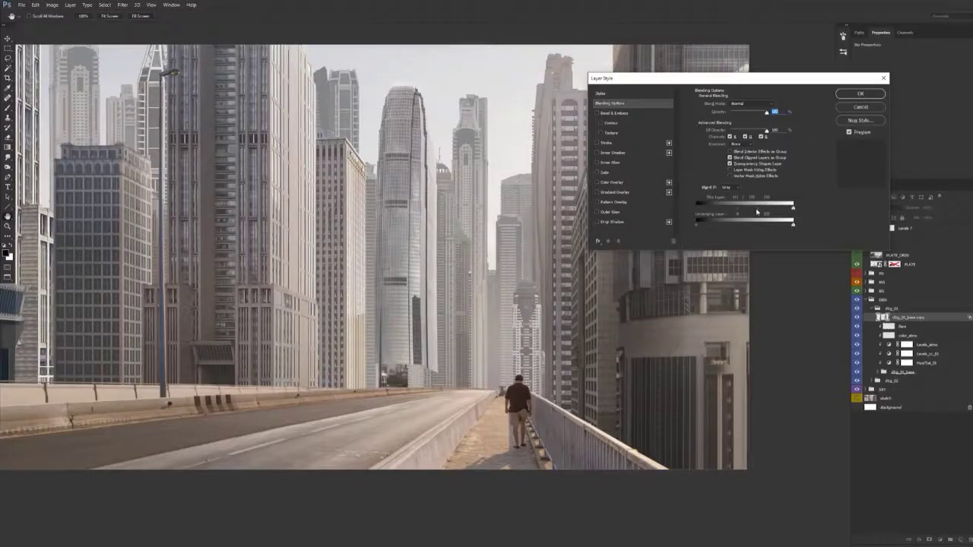
key("Return")
Lower the white input of the highlight copy in Levels for RGB and the Red channel, and compare with the layer hidden
key("ctrl+l")
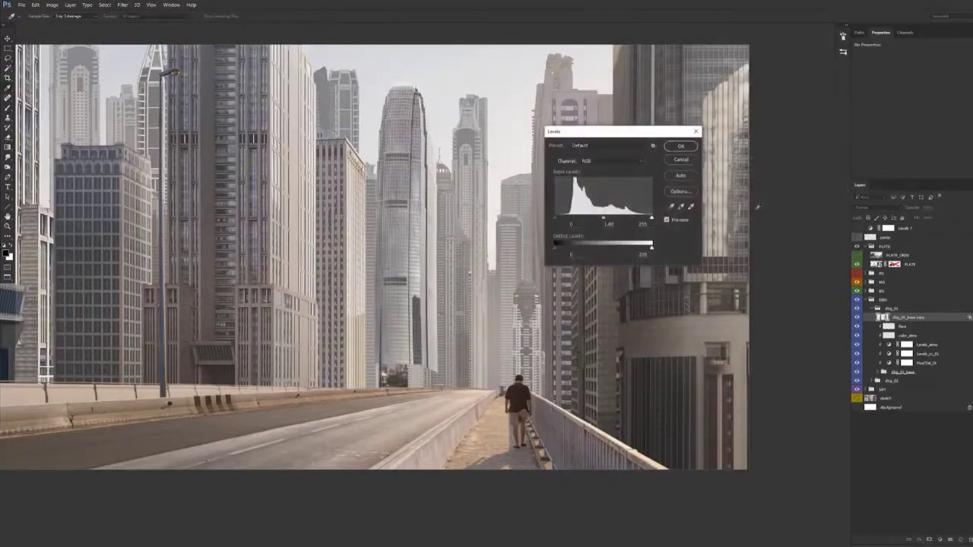
mouse_move(651, 219)
left_mouse_down()
mouse_move(638, 220)
mouse_move(649, 220)
left_mouse_up()
left_click(599, 162)
left_click(598, 171)
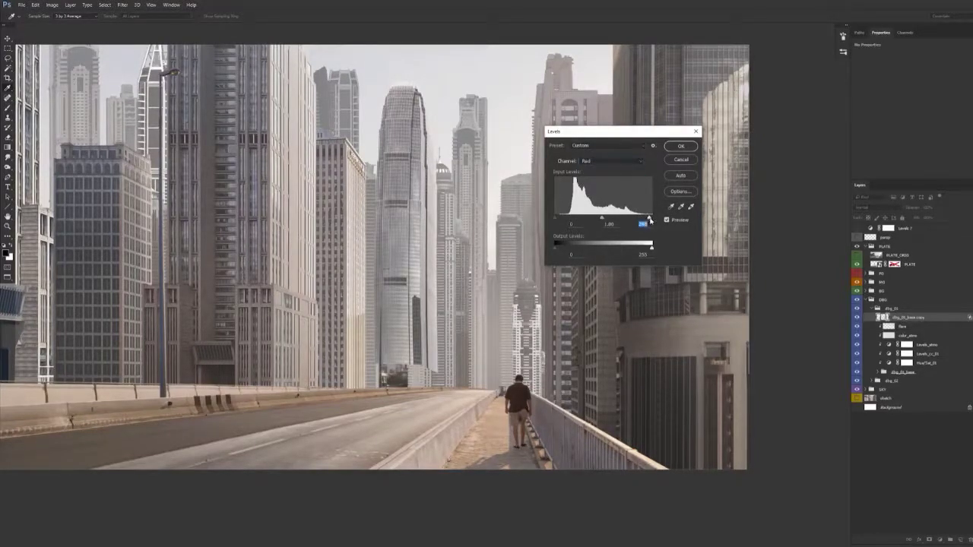
key("Return")
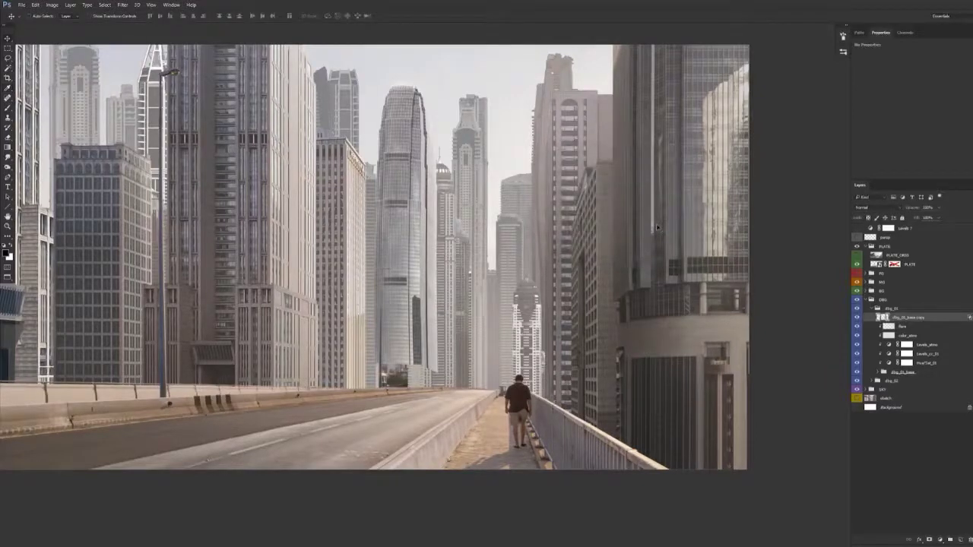
left_click(856, 319)
left_click(856, 319)
left_click(857, 318)
left_click(857, 319)
Clip the highlight copy to the dbg_01 buildings and add a layer mask filled with black
left_click(930, 540)
key("b")
key("ctrl+a")
key("Delete")
key("ctrl+d")
Reveal highlights on the slim dbg_01 towers by brushing on the mask, using 60% and 40% brush opacity
left_click_drag(464, 242, 467, 250)
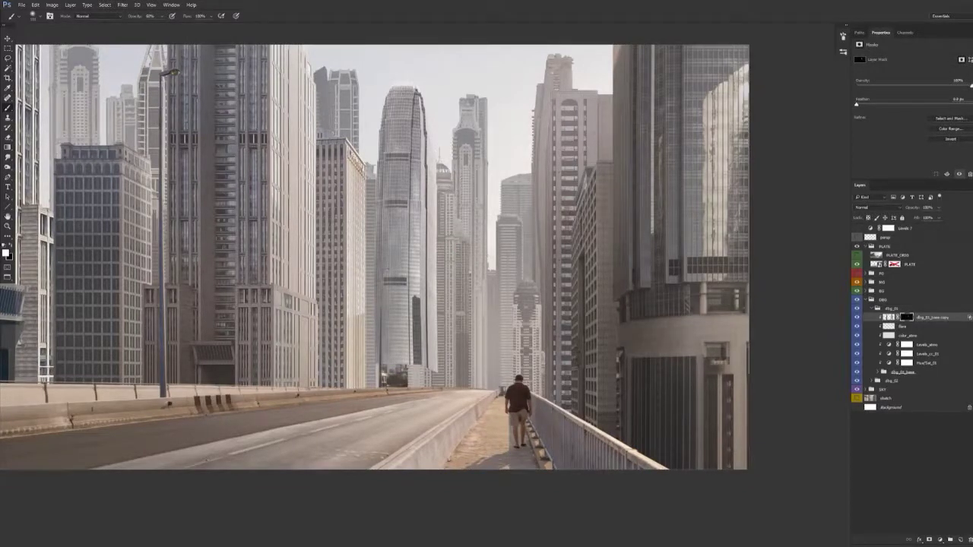
left_click_drag(457, 232, 450, 234)
key("4")
key("x")
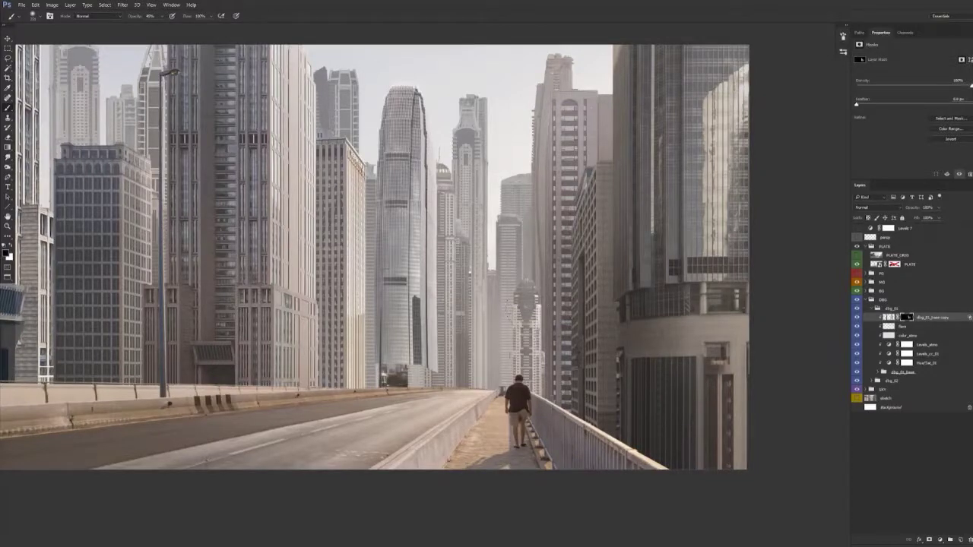
key("v")
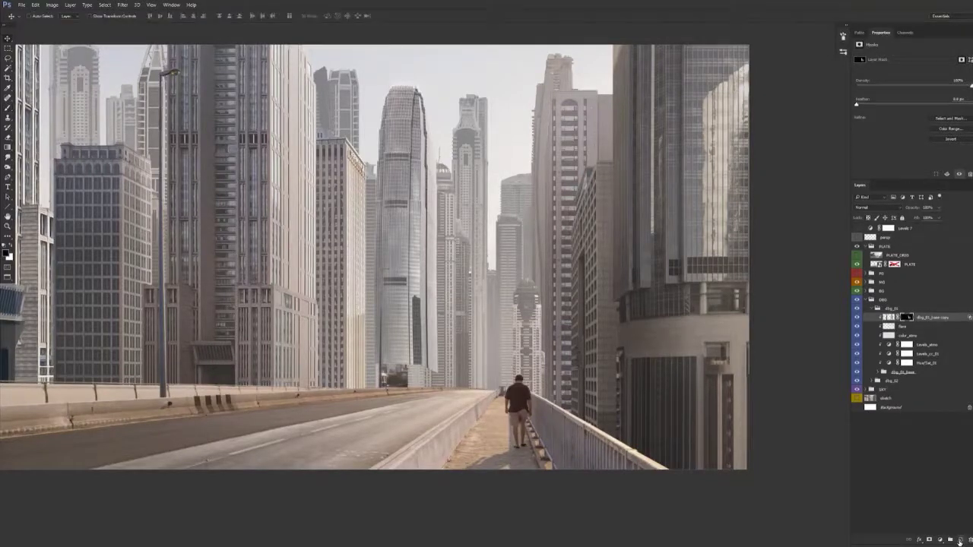
Add a new layer clipped above dbg_01_base copy and paint a light vertical edge down the slim domed tower
left_click(961, 540)
left_click(916, 321, "alt")
key("b")
right_click(432, 316, "alt")
right_click(434, 300)
left_click(512, 335)
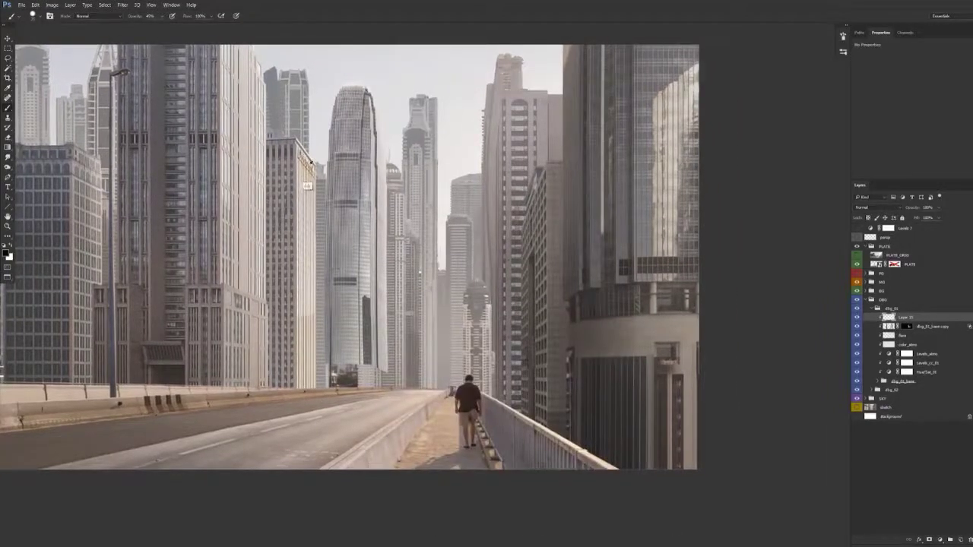
right_click(420, 256, "alt")
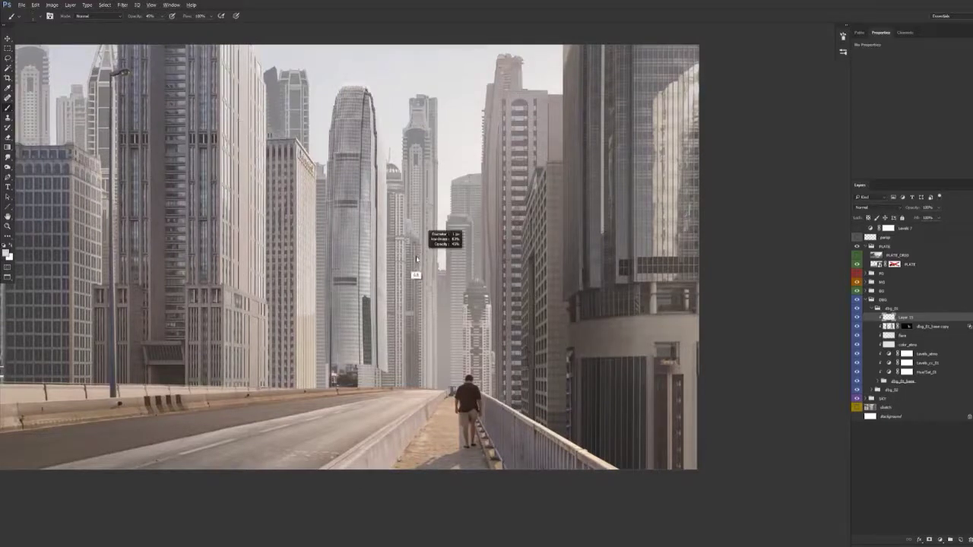
left_click_drag(406, 219, 408, 384)
Resize the brush and paint straight highlights down the edges of the short tower beside the slim tower, redoing one stroke
right_click(406, 219, "alt")
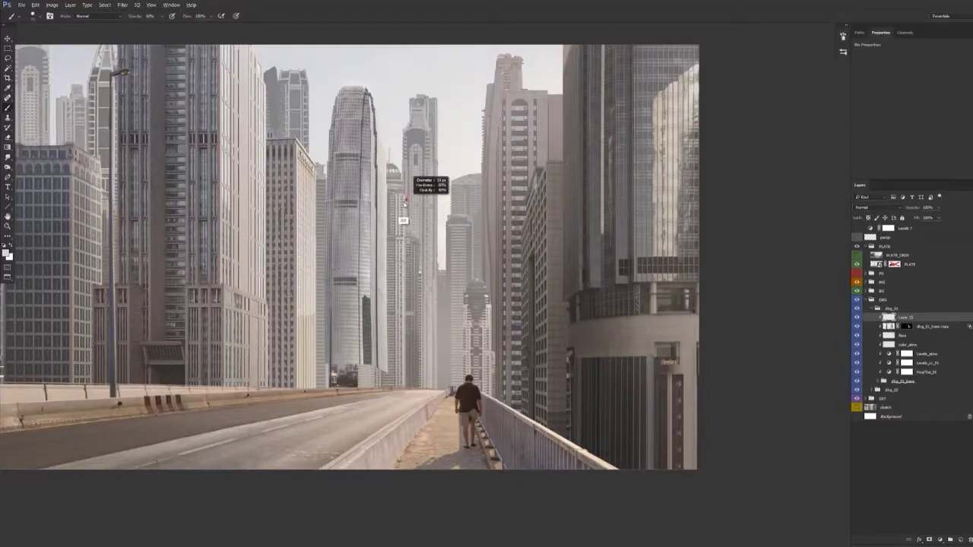
left_click_drag(405, 232, 418, 401)
left_click_drag(420, 276, 422, 390)
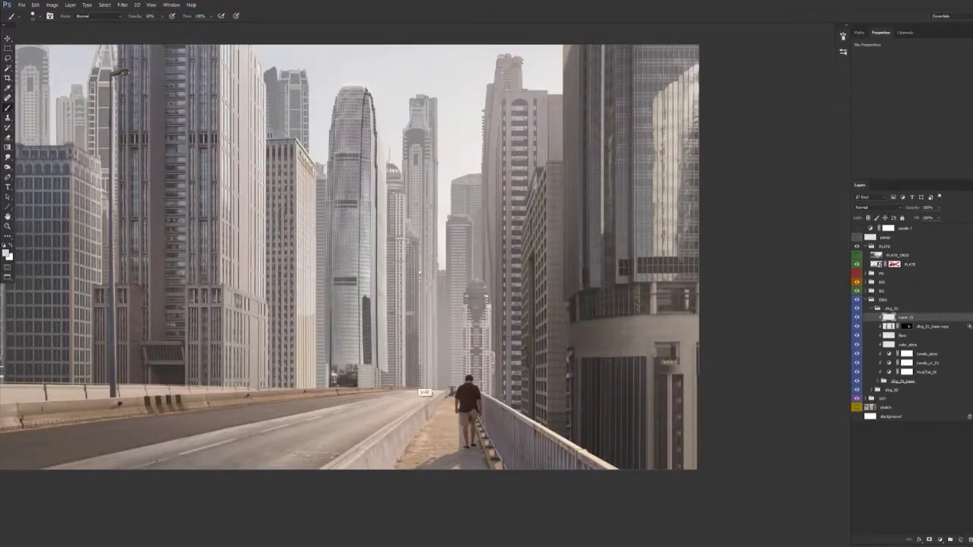
key("ctrl+z")
left_click_drag(418, 250, 422, 396)
left_click_drag(418, 291, 427, 409)
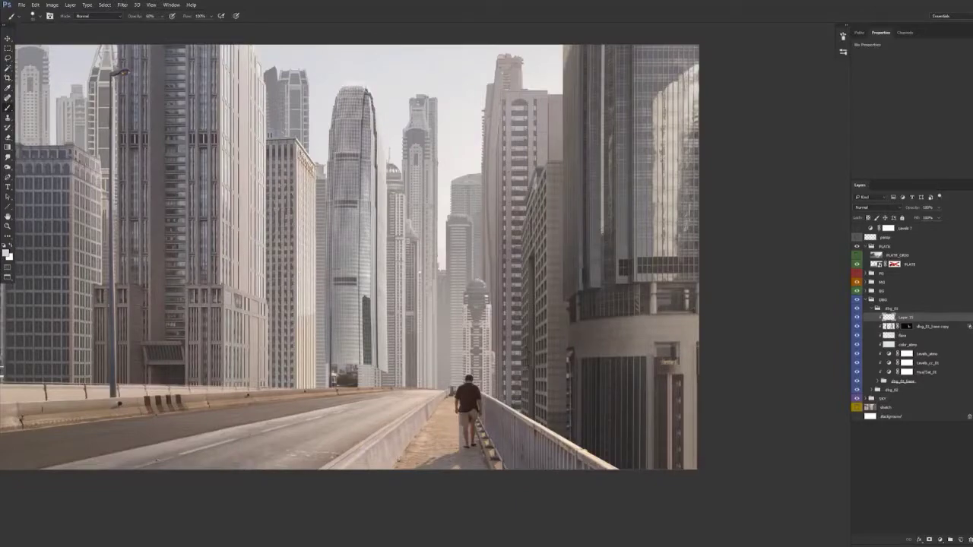
Paint a straight highlight along the ledge beneath the dome of the small distant tower beside the walkway
mouse_move(500, 304)
left_mouse_down()
mouse_move(550, 292)
mouse_move(540, 294)
left_mouse_up()
key("e")
mouse_move(427, 235)
left_mouse_down()
mouse_move(461, 223)
mouse_move(451, 242)
left_mouse_up()
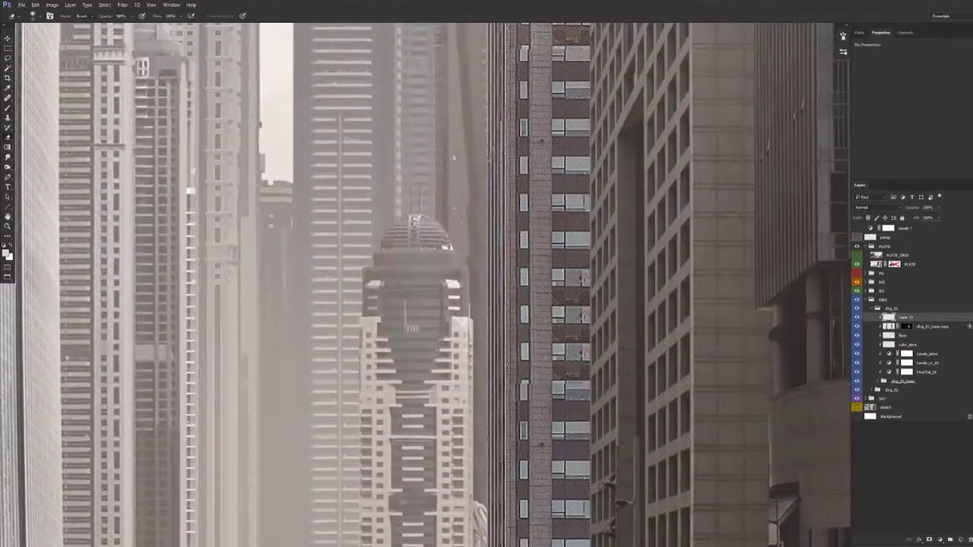
key("b")
mouse_move(431, 222)
left_mouse_down()
mouse_move(453, 249)
mouse_move(429, 240)
mouse_move(548, 268)
left_mouse_up()
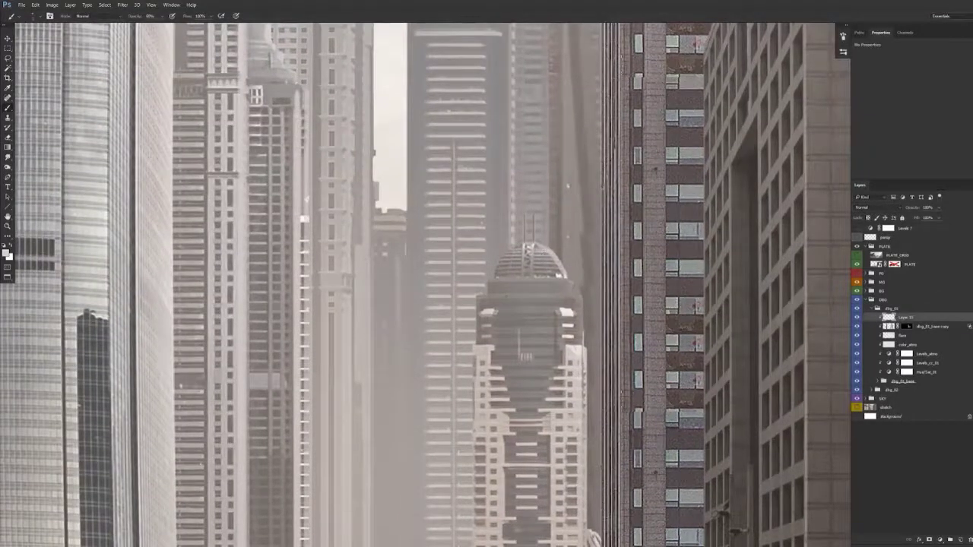
mouse_move(537, 265)
left_mouse_down()
mouse_move(560, 272)
mouse_move(504, 281)
left_mouse_up()
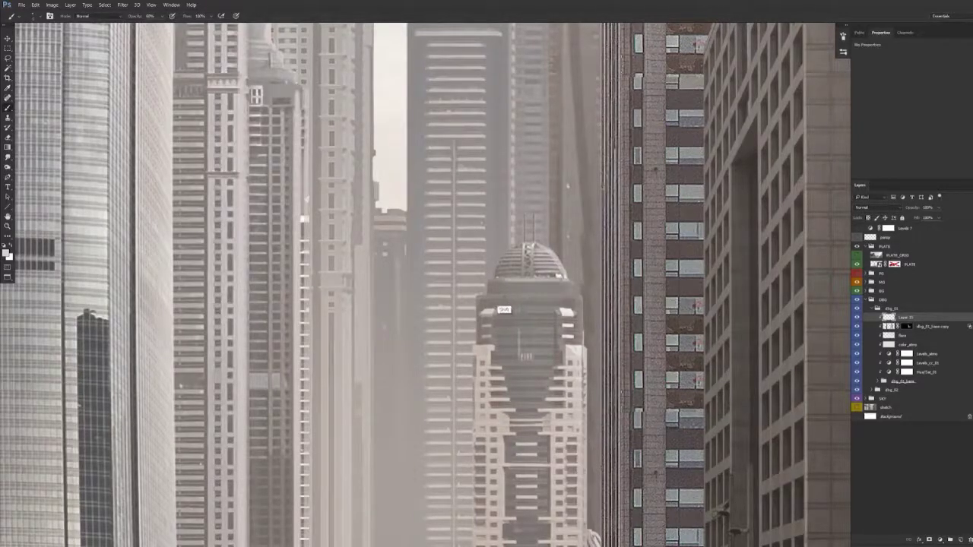
left_click(579, 296)
left_click(500, 297, "shift")
Enlarge the brush, adjust its hardness, and paint a faint highlight along the domed tower's upper ledge at 20% opacity
key("]")
key("]")
key("]")
right_click(605, 274)
left_click(651, 310)
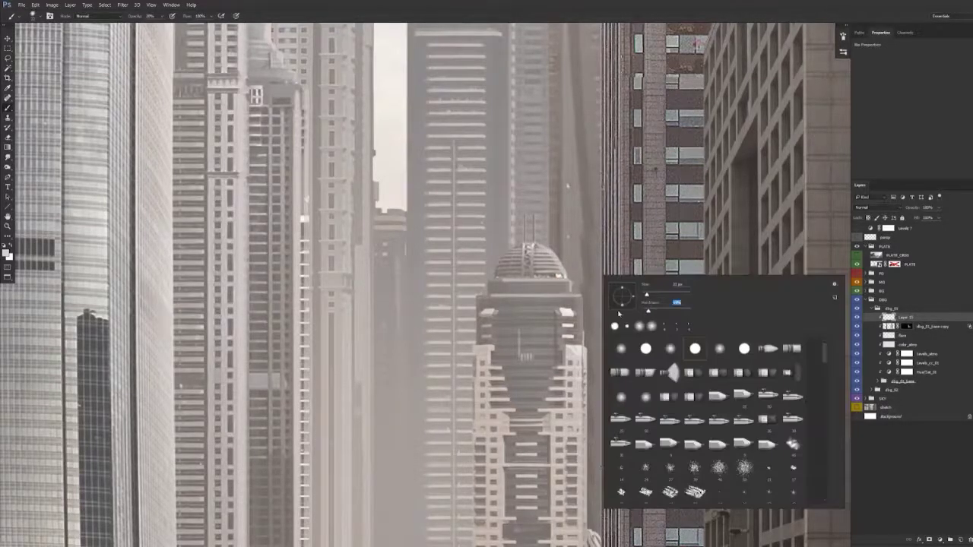
key("Return")
key("4")
left_click(563, 287)
key("ctrl+z")
key("2")
left_click_drag(564, 288, 540, 288)
Touch up the small domed tower's painted highlights with the resized eraser and brush
key("e")
key("0")
right_click(540, 298, "alt")
right_click(508, 283)
key("Escape")
right_click(529, 308, "alt")
key("5")
key("b")
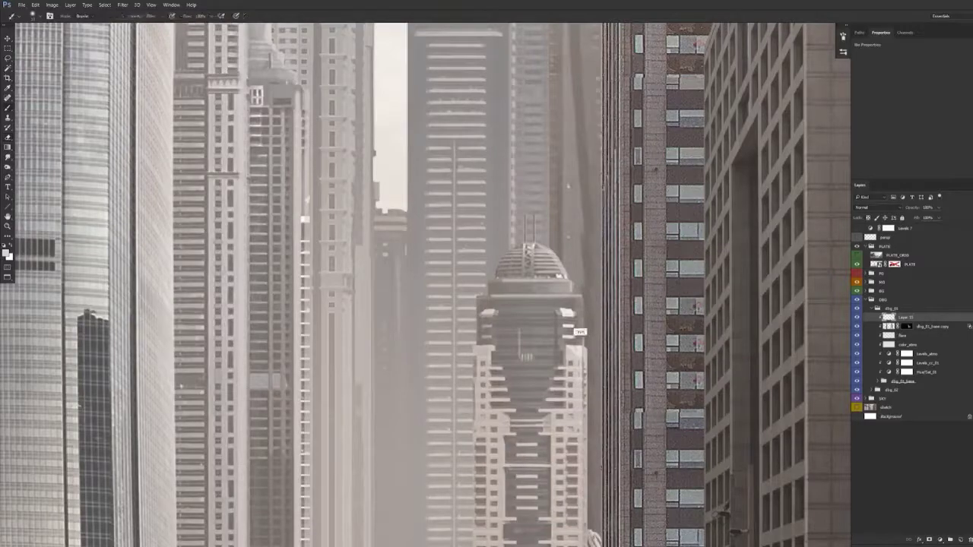
left_click_drag(590, 358, 530, 394)
left_click_drag(528, 398, 484, 341)
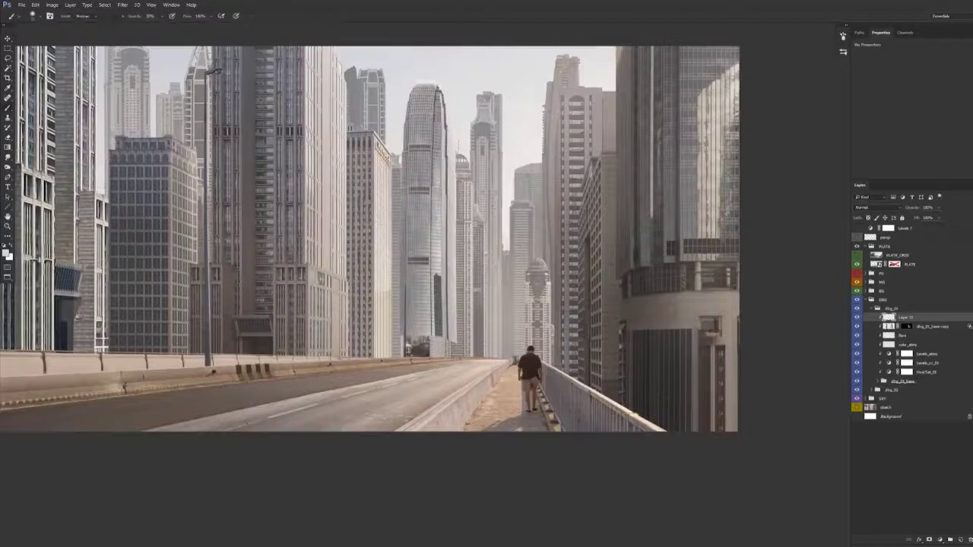
left_click_drag(188, 151, 170, 159)
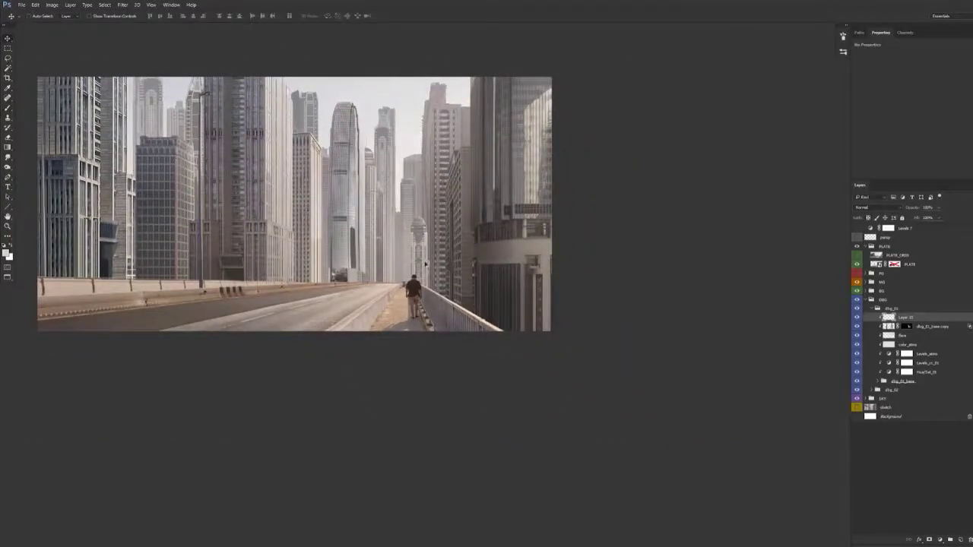
Rename the painted layer paint_highlights and the dbg_01 highlight copy blend_highlights
double_click(908, 318)
type("lights")
double_click(930, 326)
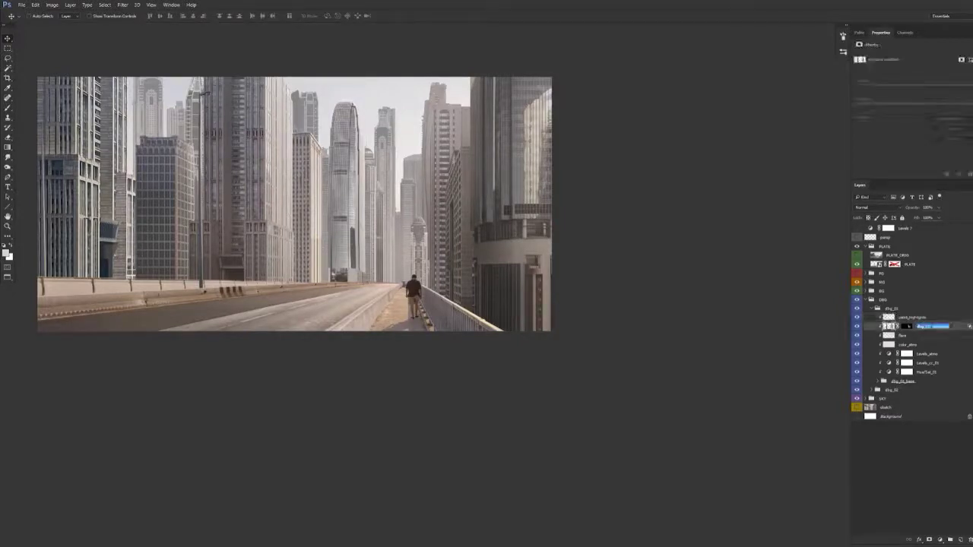
type("d")
type("lend_highlights")
key("Return")
Add a new clipped layer at the top of the dbg_02 group and name it paintHighlights
left_click(872, 309)
left_click(876, 318)
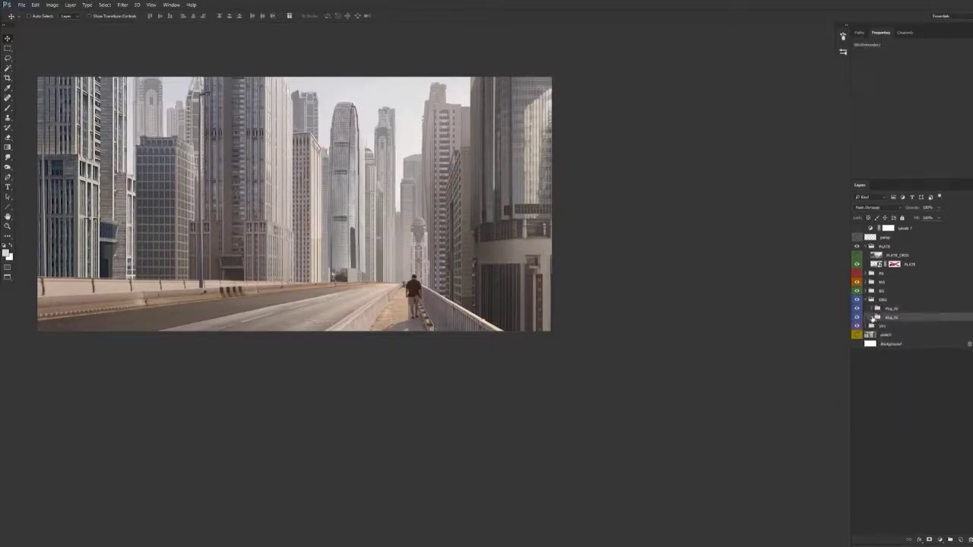
left_click(872, 317)
left_click(908, 327)
left_click(961, 539)
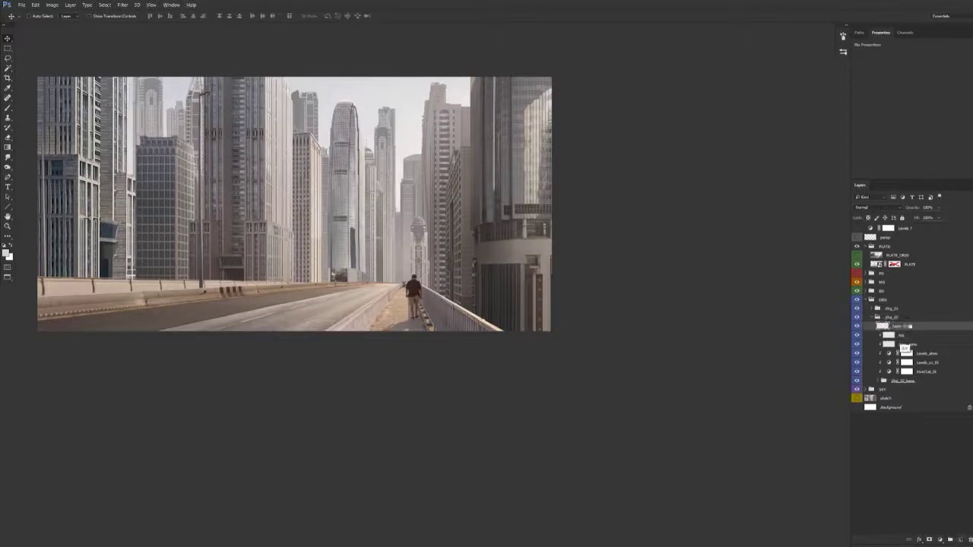
double_click(905, 327)
type("bl")
type("intHighlights")
key("Return")
Adjust the brush tip and paint a straight highlight down the right edge of the tall dbg_02 tower
left_click_drag(297, 237, 378, 285)
left_click_drag(429, 243, 502, 229)
key("b")
left_click_drag(372, 173, 366, 173)
left_click_drag(542, 88, 544, 222)
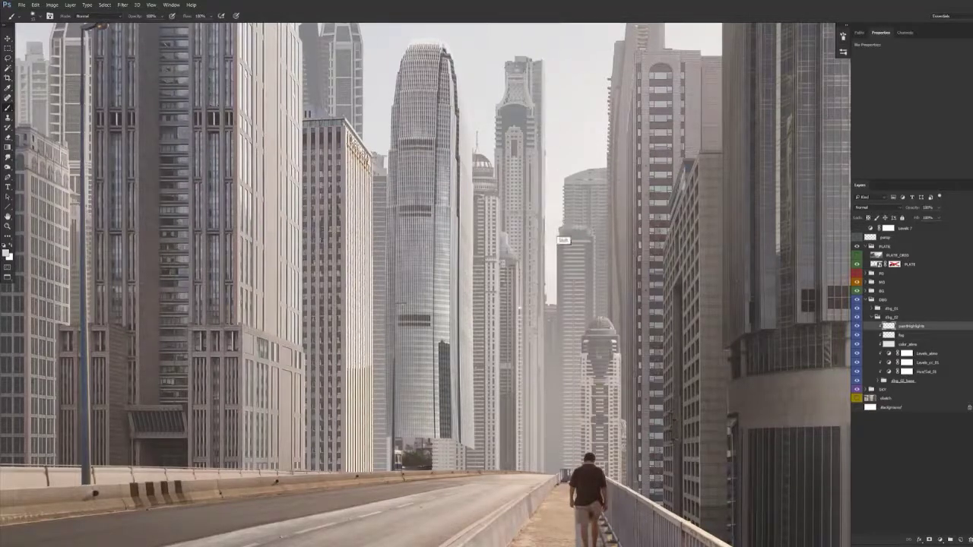
right_click(554, 124)
left_click(634, 157)
left_click(565, 68)
left_click_drag(549, 97, 543, 98)
left_click_drag(544, 61, 545, 232)
scroll(549, 120, "up", 3)
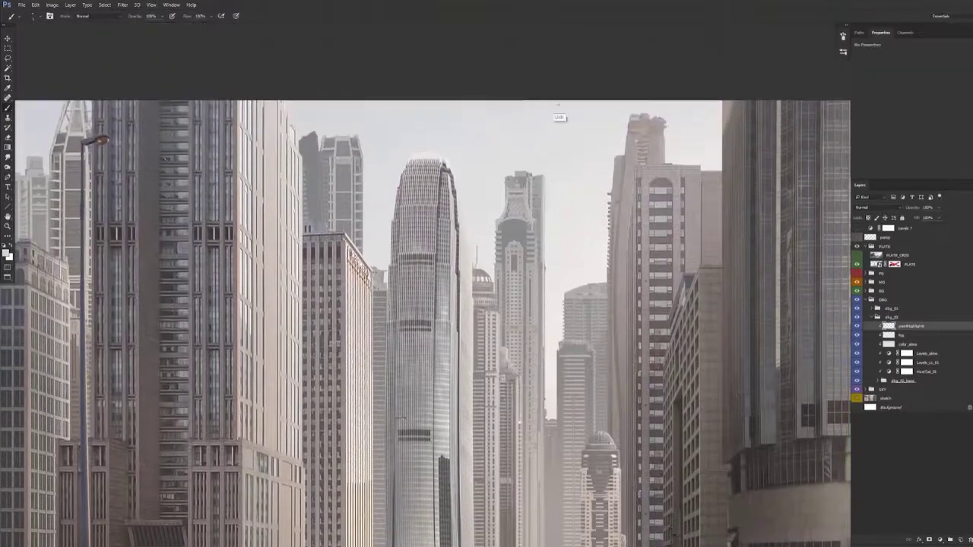
Paint thin highlights on the crown, corner columns and side edges of the tall dbg_02 tower
mouse_move(545, 360)
left_mouse_down()
mouse_move(552, 469)
mouse_move(497, 402)
mouse_move(467, 383)
left_mouse_up()
left_click_drag(440, 108, 466, 88)
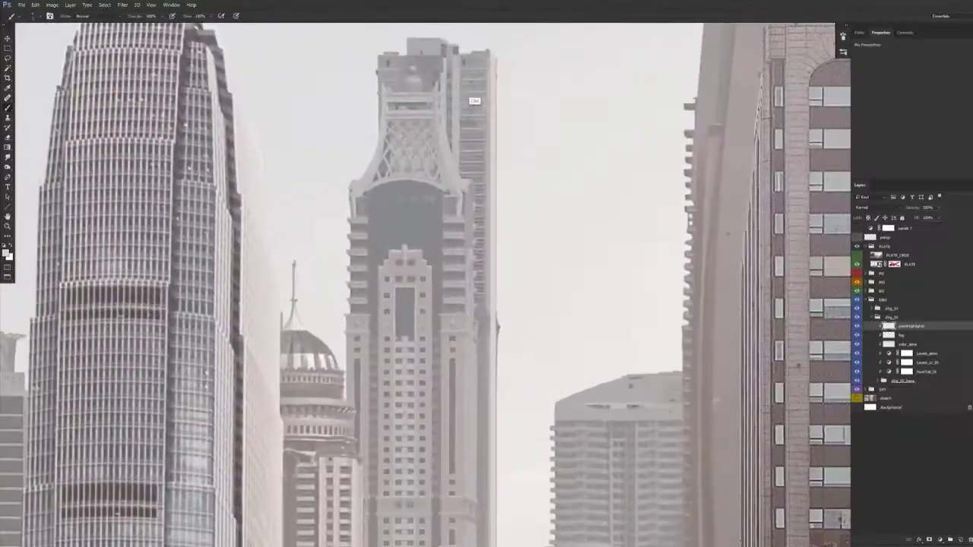
left_click_drag(455, 55, 456, 166)
left_click_drag(443, 57, 444, 136)
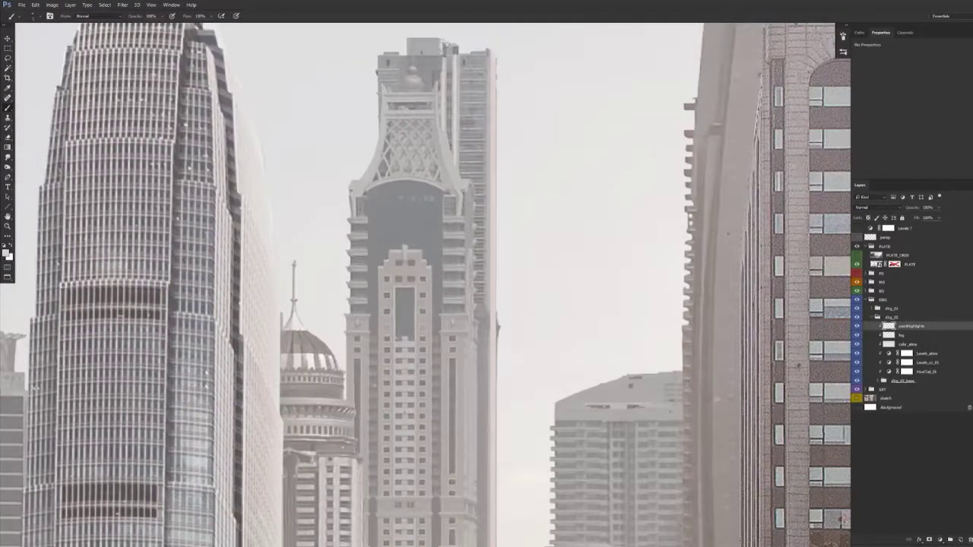
left_click_drag(436, 111, 439, 138)
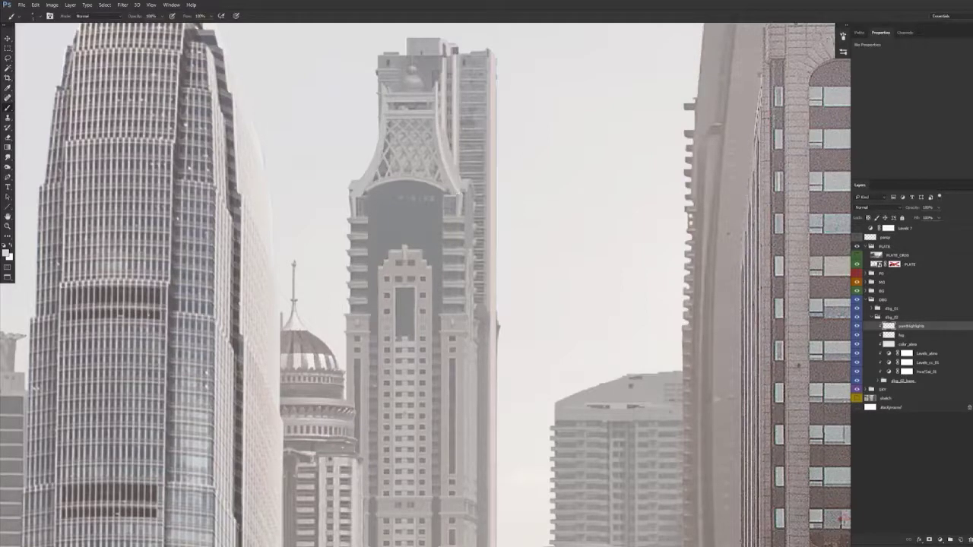
left_click_drag(464, 195, 471, 353)
key("2")
left_click_drag(470, 196, 478, 355)
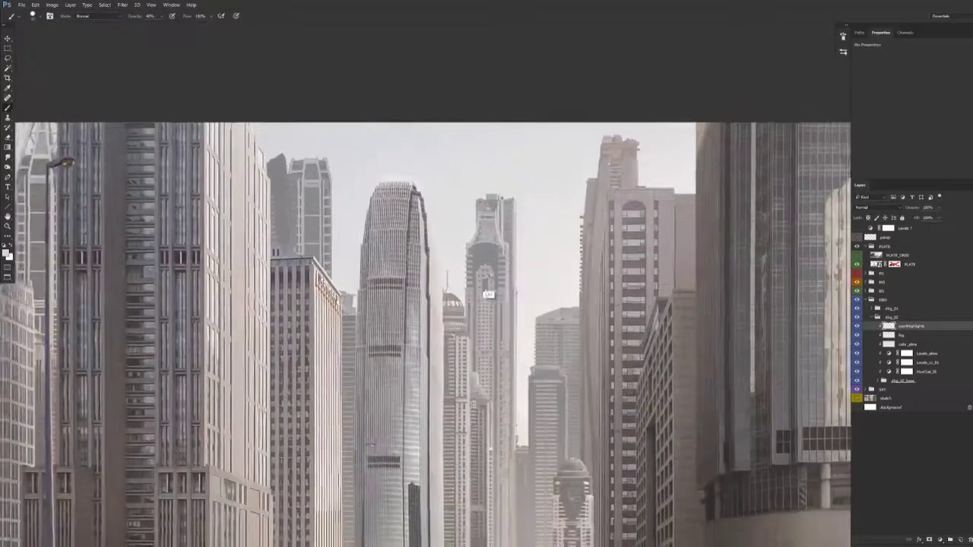
Set the paintHighlights layer's opacity to 77%
left_click_drag(489, 278, 406, 146)
left_click_drag(487, 251, 472, 250, "ctrl")
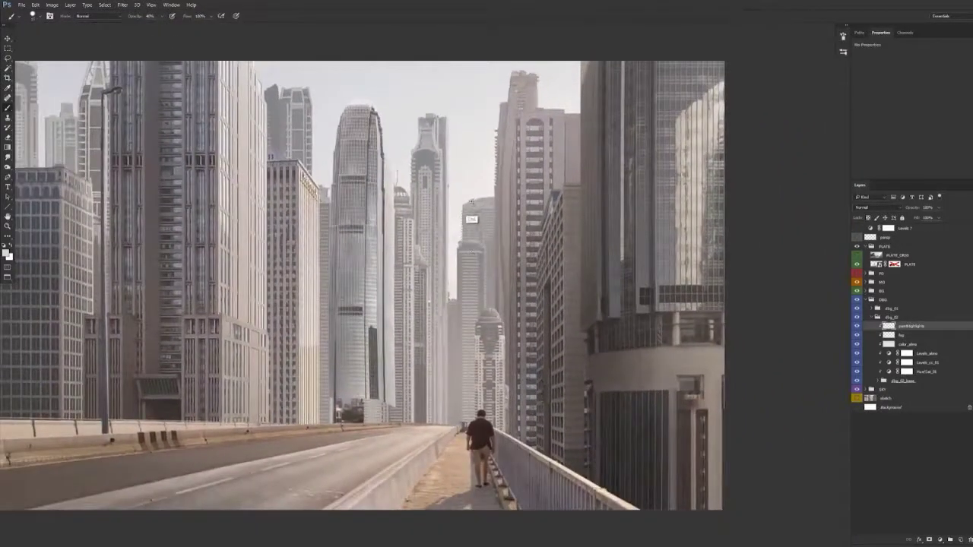
left_click_drag(474, 198, 490, 200, "ctrl")
key("v")
key("3")
key("7")
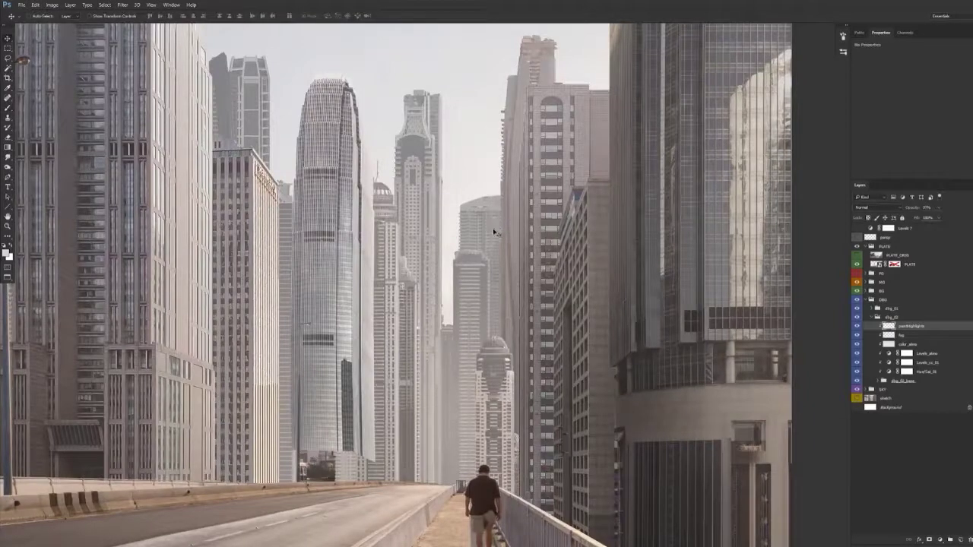
left_click_drag(497, 330, 479, 344, "ctrl")
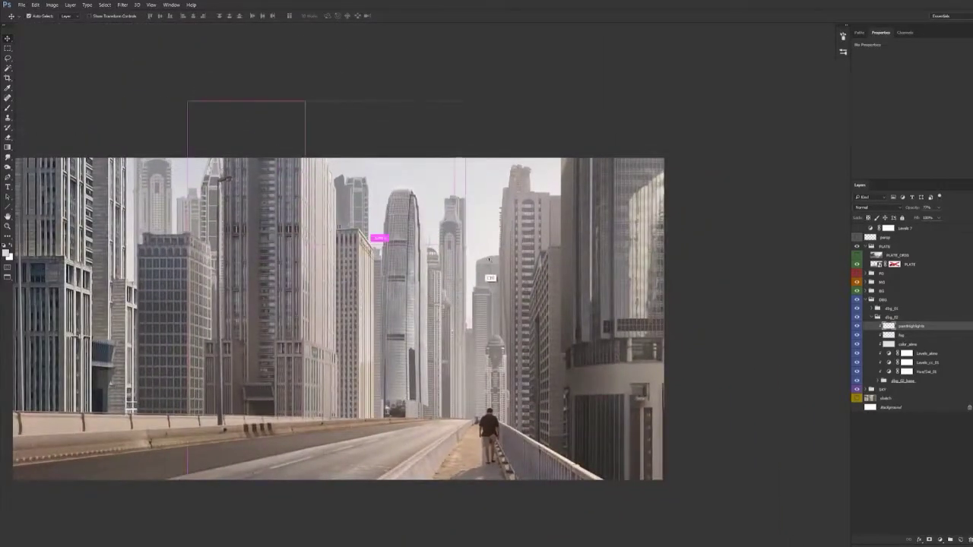
Paint straight highlights along the roof edges of the flat-topped distant tower, using 60% and 67% brush opacity
left_click_drag(489, 261, 546, 257, "ctrl")
key("b")
mouse_move(458, 274)
left_mouse_down("alt")
mouse_move(564, 285)
mouse_move(473, 276)
mouse_move(514, 276)
left_mouse_up("alt")
key("6")
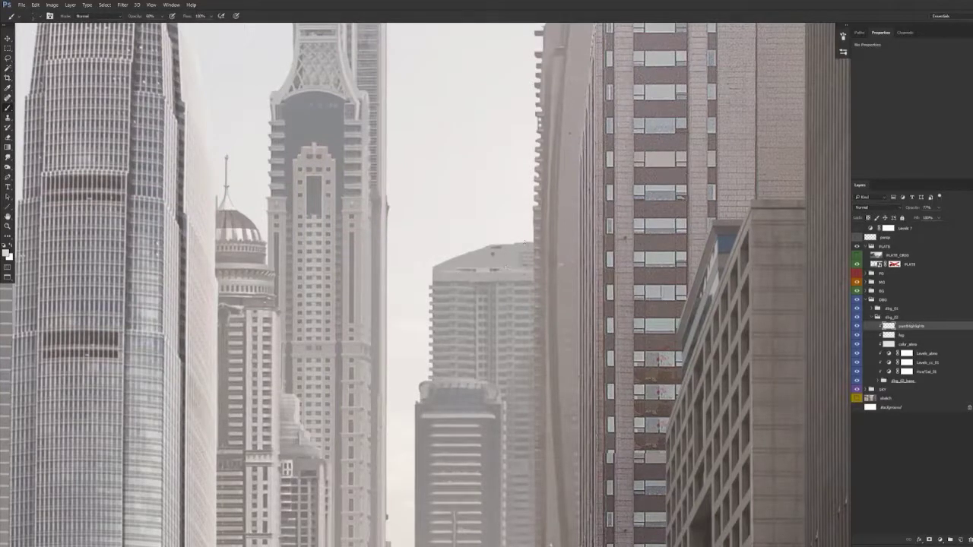
left_click_drag(476, 383, 479, 407, "shift")
left_click(498, 322, "shift")
mouse_move(496, 284)
left_mouse_down("shift")
mouse_move(499, 404)
mouse_move(491, 281)
mouse_move(458, 291)
mouse_move(477, 281)
left_mouse_up("shift")
key("6")
key("7")
left_click(445, 287, "shift")
left_click_drag(418, 289, 426, 285, "shift")
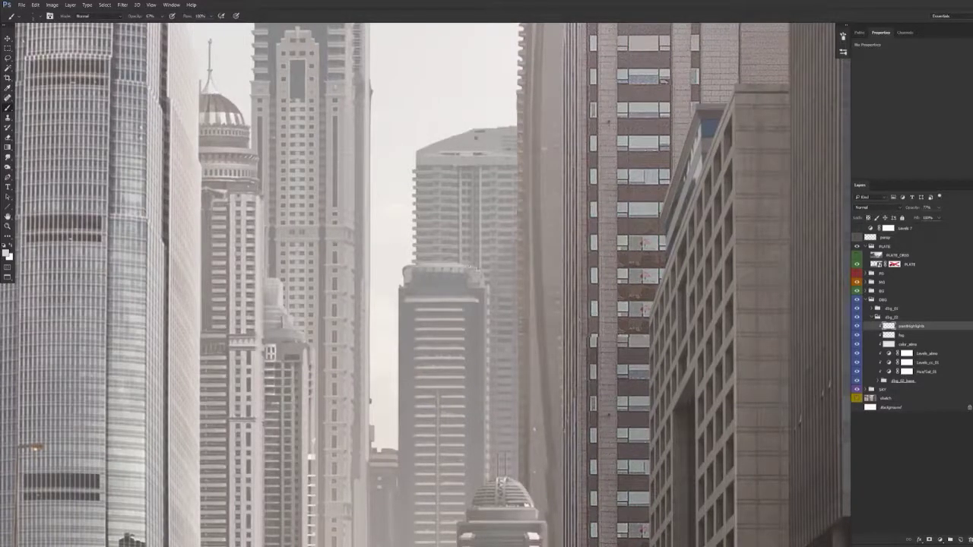
Paint vertical highlights down the right corner of the flat-topped distant tower
left_click_drag(487, 289, 489, 436, "shift")
mouse_move(483, 295)
left_mouse_down("shift")
mouse_move(498, 507)
mouse_move(479, 320)
mouse_move(502, 492)
left_mouse_up("shift")
left_click_drag(523, 375, 449, 376, "ctrl")
mouse_move(535, 403)
left_mouse_down()
mouse_move(455, 343)
mouse_move(436, 348)
left_mouse_up()
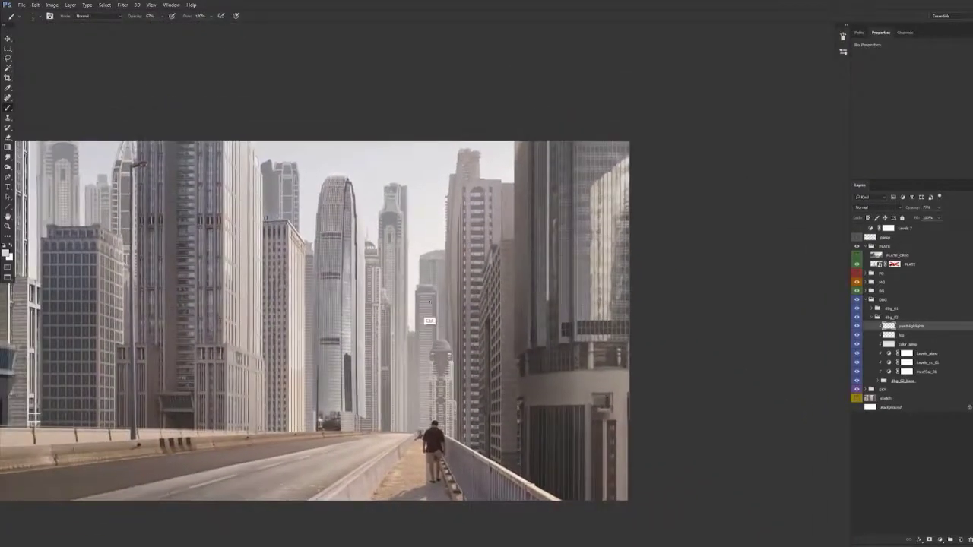
Compare the skyline with the paintHighlights layer hidden and shown
left_click(857, 327)
left_click(857, 327)
left_click(858, 328)
left_click(858, 327)
key("x")
left_click(408, 312, "alt")
key("5")
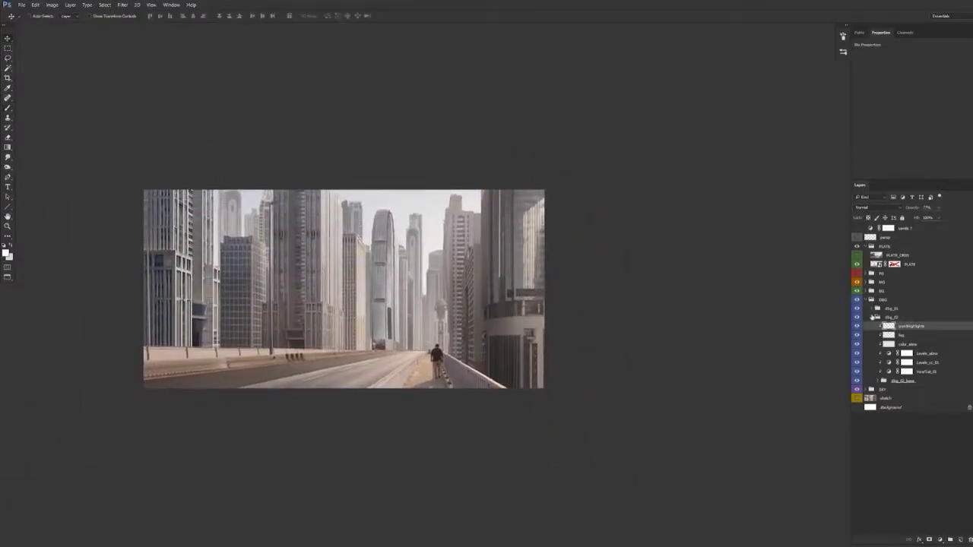
Collapse the dbg_02 group, expand the BG group, and show bg_mid_03 and bg_mid_02
left_click(872, 317)
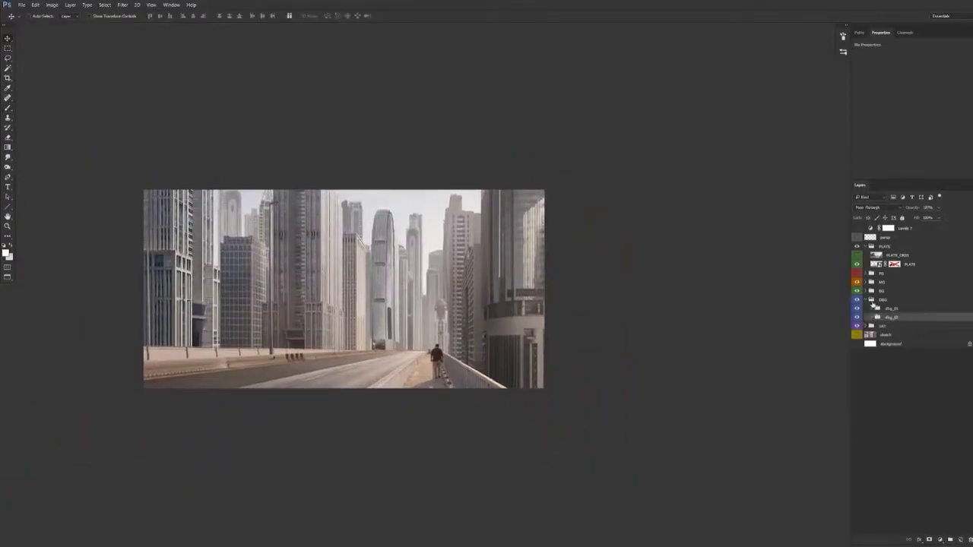
left_click(871, 291)
left_click(872, 361)
left_click(857, 343)
left_click(857, 335)
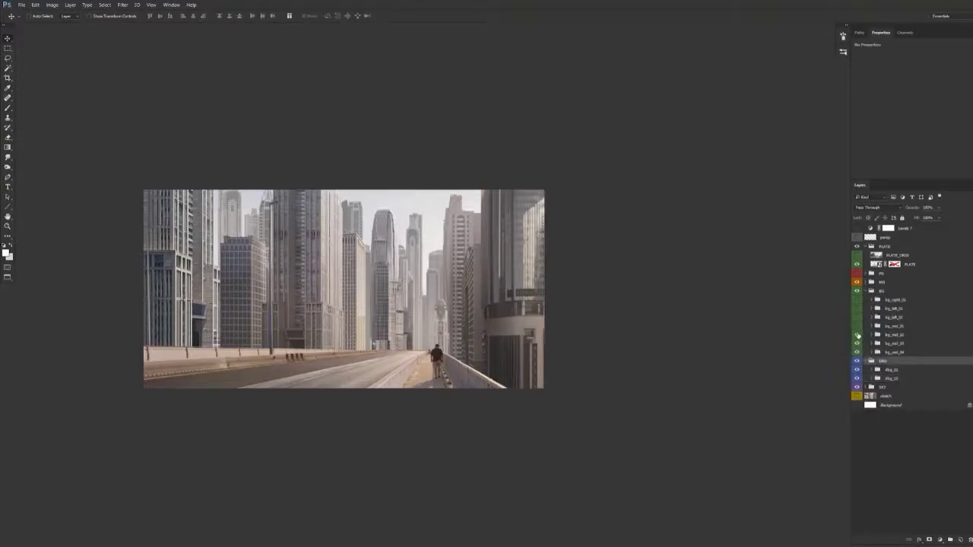
Duplicate the Levels_atmo adjustment from bg_mid_04 to the top of the bg_mid_03 group, clipped to its building
left_click(873, 352)
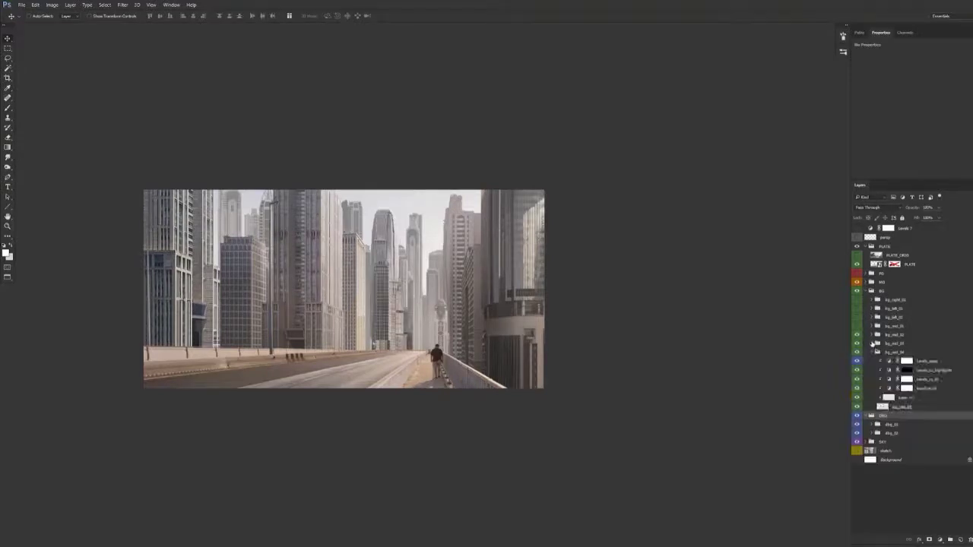
left_click(872, 344)
left_click_drag(933, 362, 934, 350)
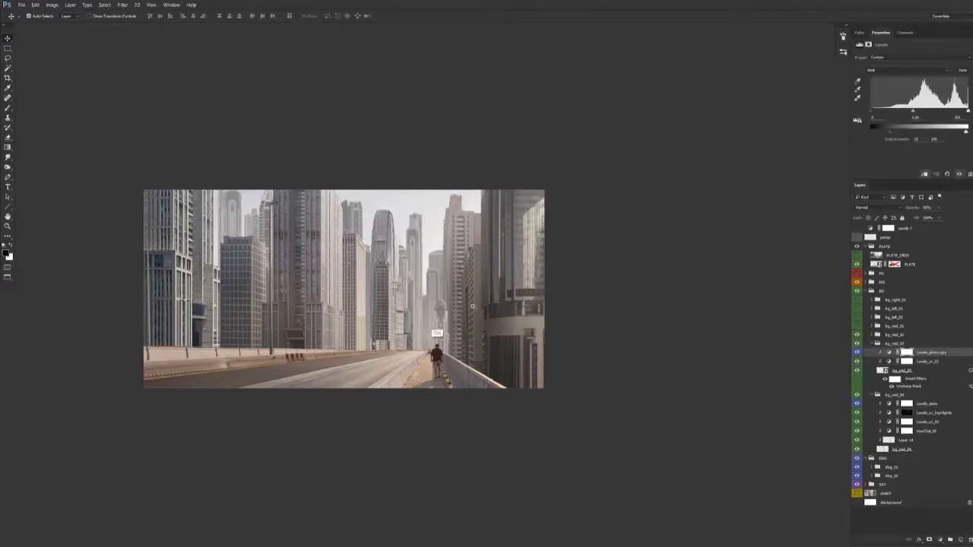
key("ctrl+equal")
Duplicate the atmosphere Levels adjustment into bg_mid_02 above Levels_cc_highlights, and compare the building with it hidden
left_click(872, 335)
left_click_drag(929, 379, 930, 349)
left_click_drag(504, 368, 668, 387)
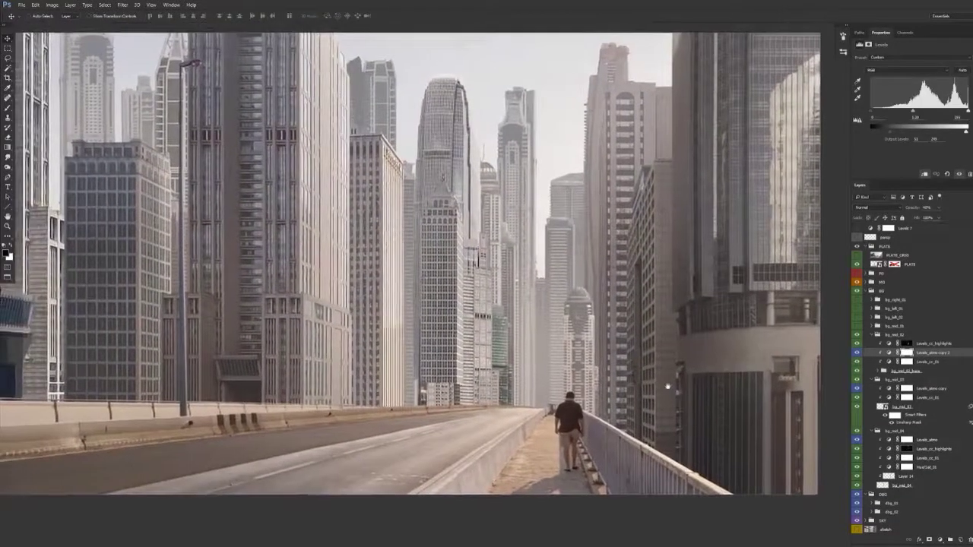
left_click_drag(940, 354, 947, 345)
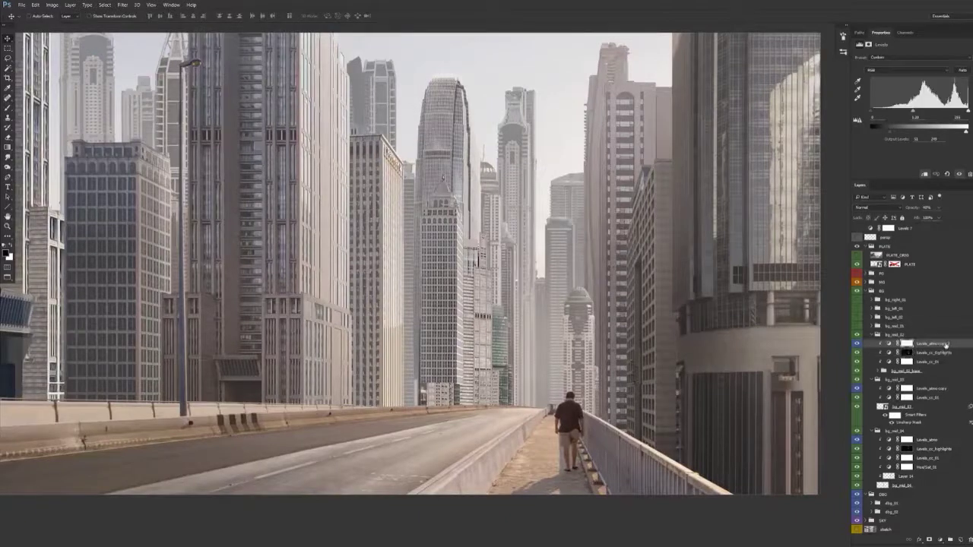
left_click(860, 344)
left_click(862, 343)
left_click_drag(546, 373, 534, 379)
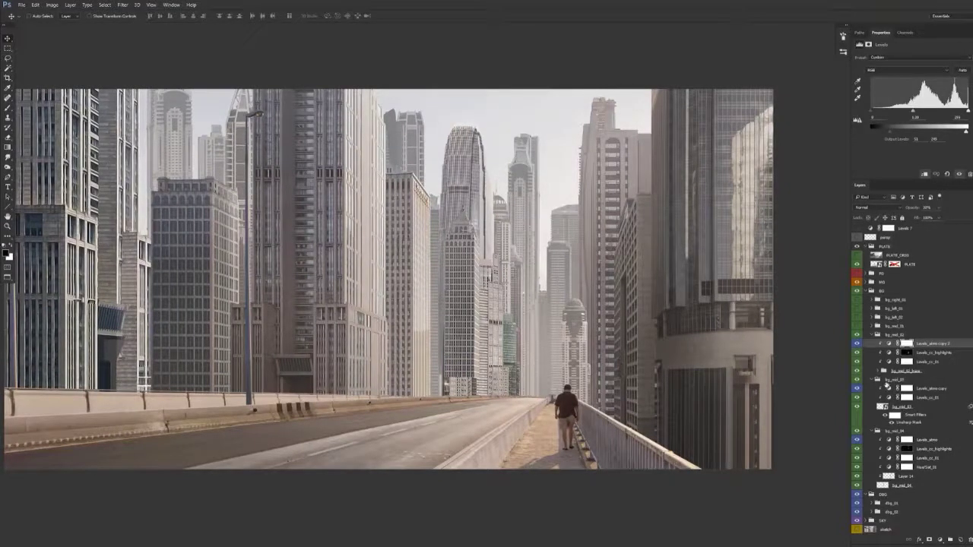
Collapse the bg_mid_04, bg_mid_03 and bg_mid_02 groups
left_click(872, 432)
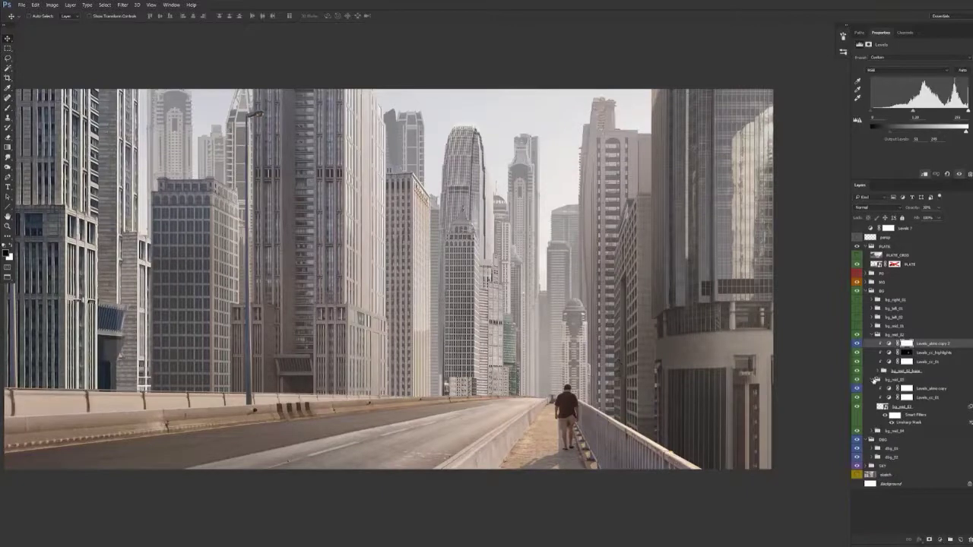
left_click(878, 380)
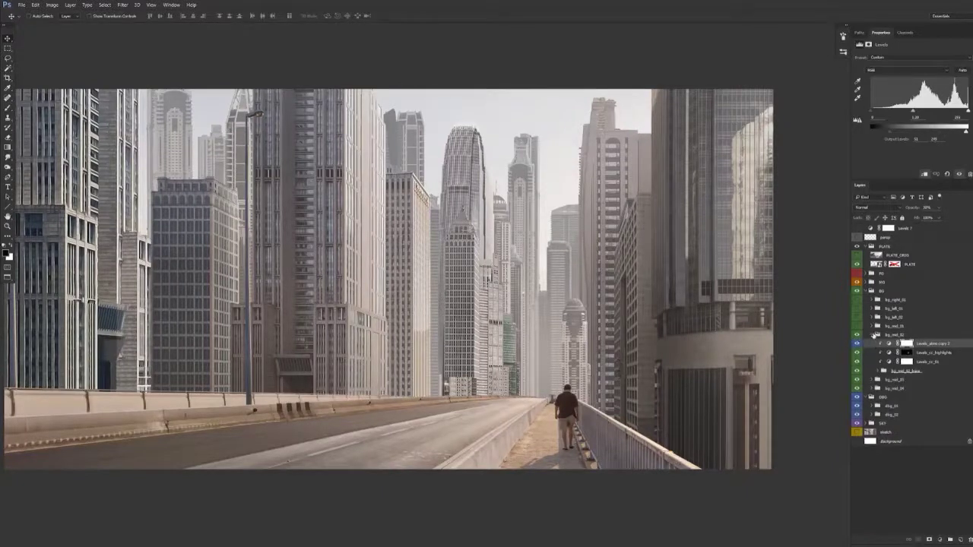
left_click(876, 334)
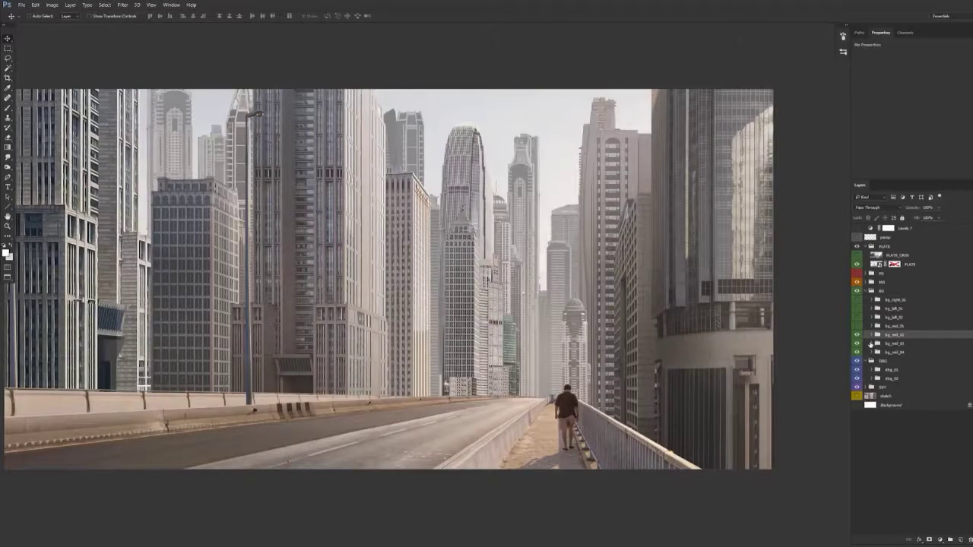
Compare bg_mid_02 hidden and shown, show the bg_mid_01 and bg_left_02 building groups, and check them against the persp guide
left_click(858, 335)
left_click(857, 335)
left_click(857, 327)
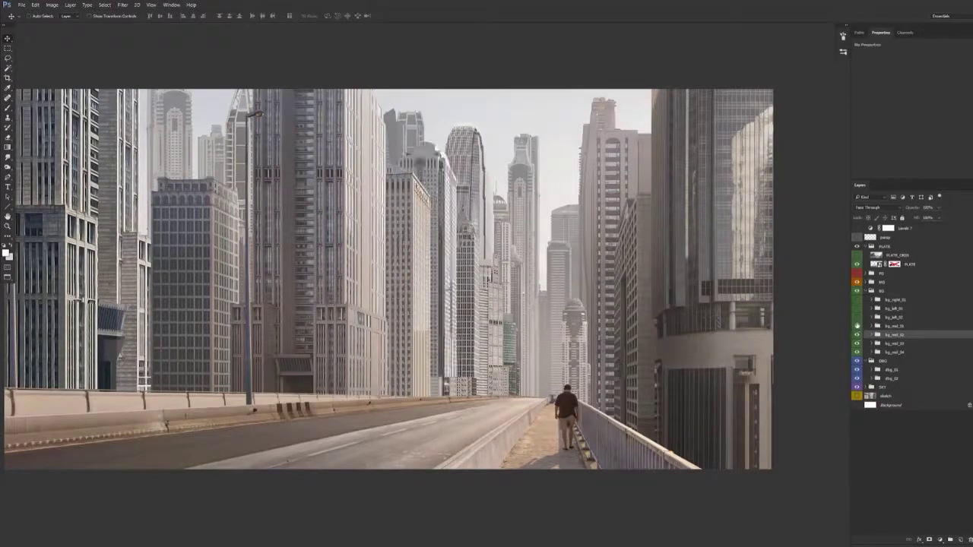
left_click(857, 319)
left_click(857, 310)
left_click(856, 237)
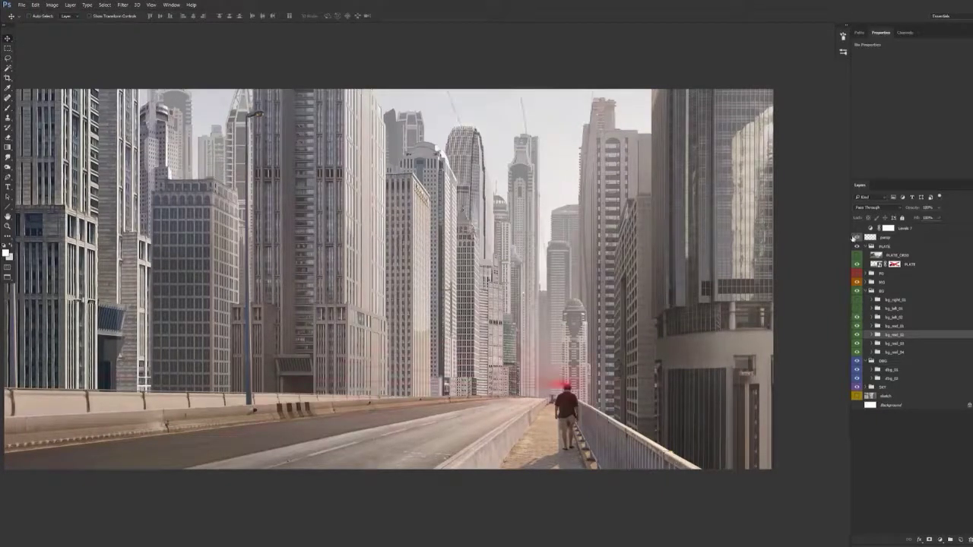
left_click(855, 237)
Show the bg_left_01 and bg_right_01 building groups
left_click_drag(529, 407, 499, 441)
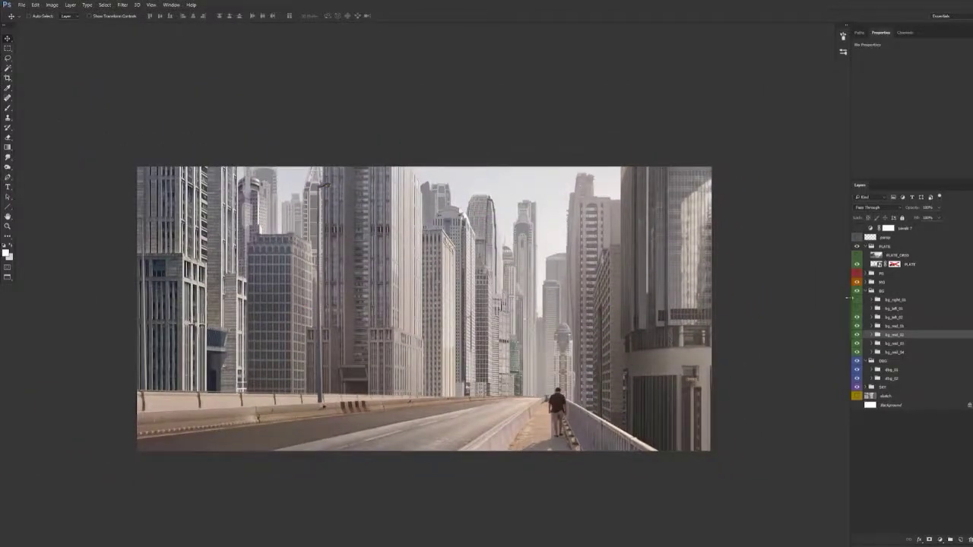
left_click(858, 309)
left_click(858, 301)
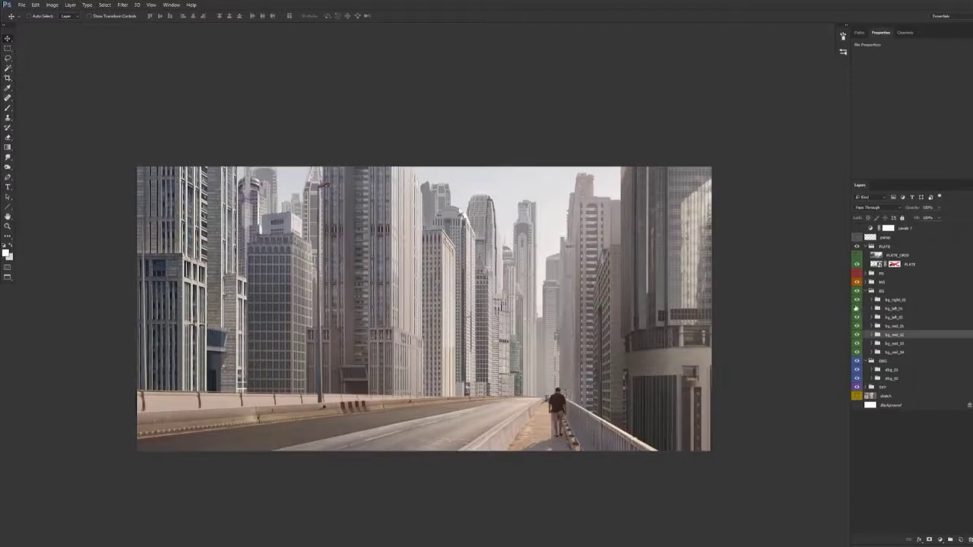
Compare the skyline with the bg_left_02 and bg_mid_01 groups hidden and shown
left_click(858, 317)
left_click(857, 318)
left_click(858, 327)
left_click(859, 327)
Try to shift the bg_mid_01 and bg_left_02 building groups together, and undo the move
left_click(872, 326)
left_click(888, 327)
left_click(890, 318, "ctrl")
left_click_drag(646, 394, 655, 406)
key("ctrl+z")
left_click(872, 326)
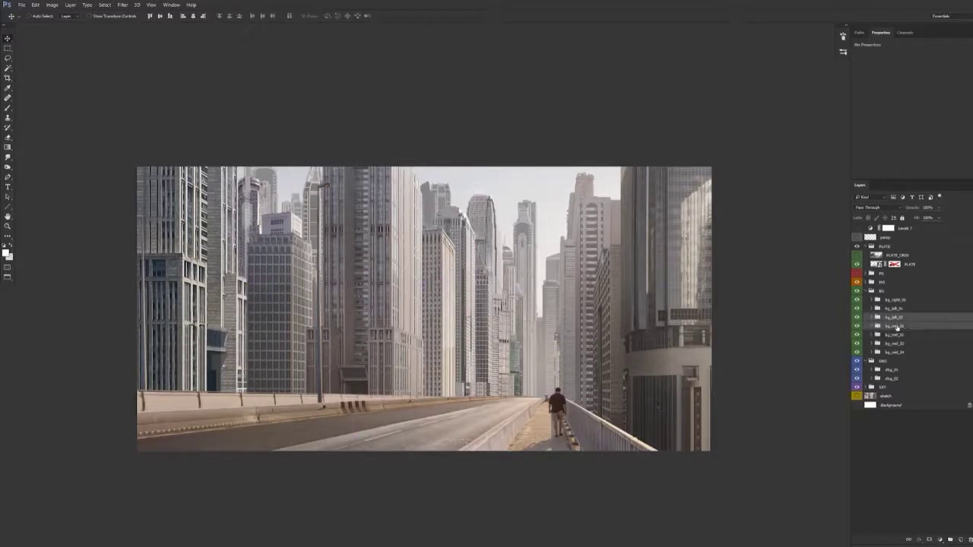
Try to move the bg_mid_01 and bg_mid_02 groups lower against the persp guide, and undo the move
left_click(895, 327)
left_click(898, 336, "ctrl")
left_click_drag(645, 393, 644, 417)
left_click(856, 238)
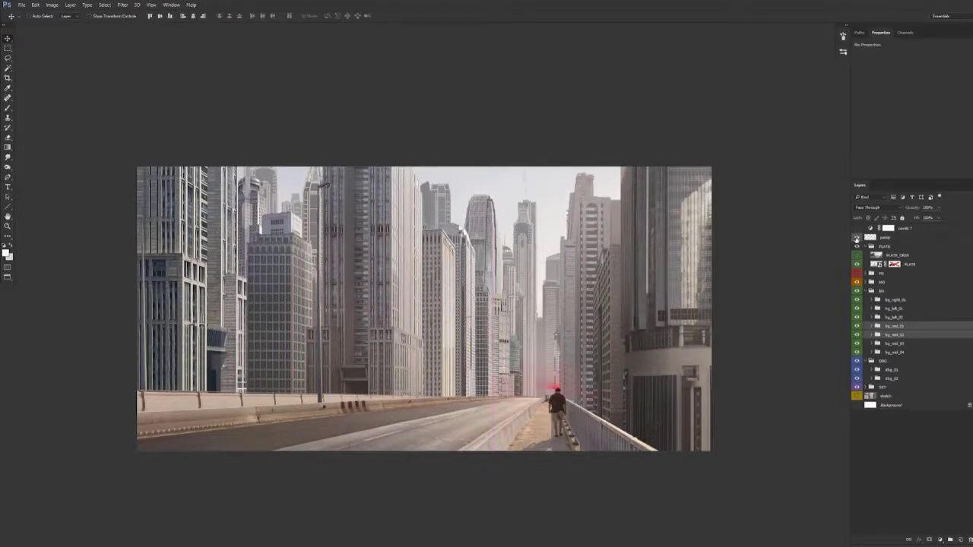
key("ctrl+z")
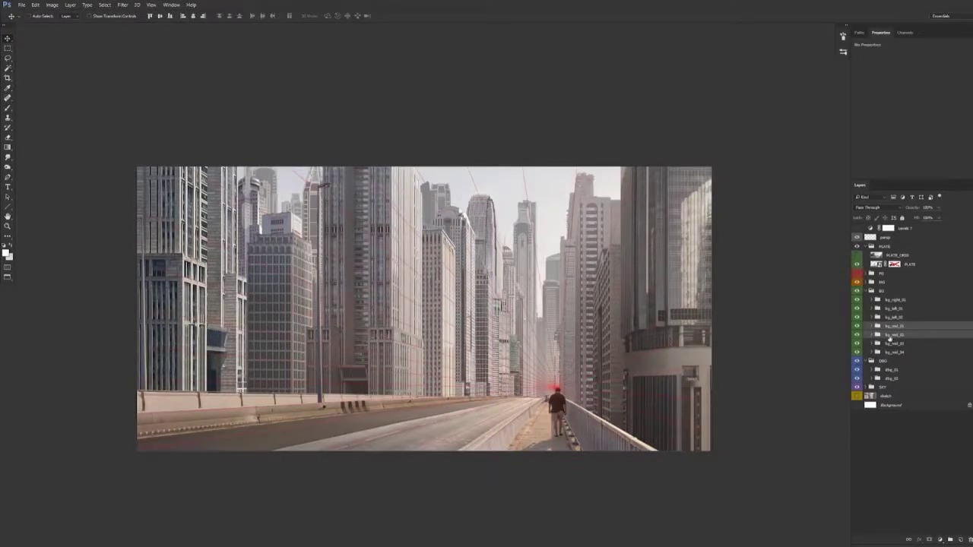
Examine the adjustment layers and base subgroups inside the bg_mid_02 and bg_mid_01 groups
left_click(873, 334)
left_click(878, 371)
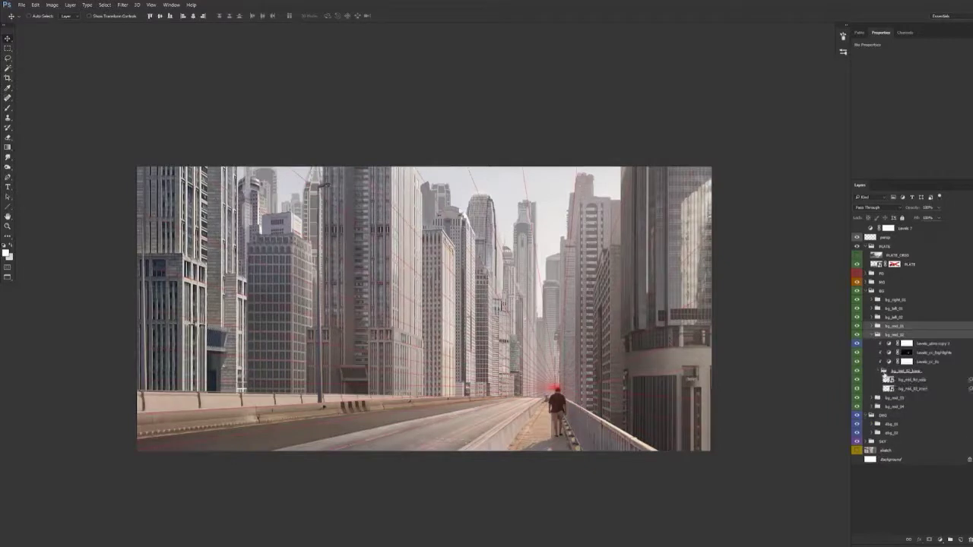
left_click(880, 371)
left_click(872, 326)
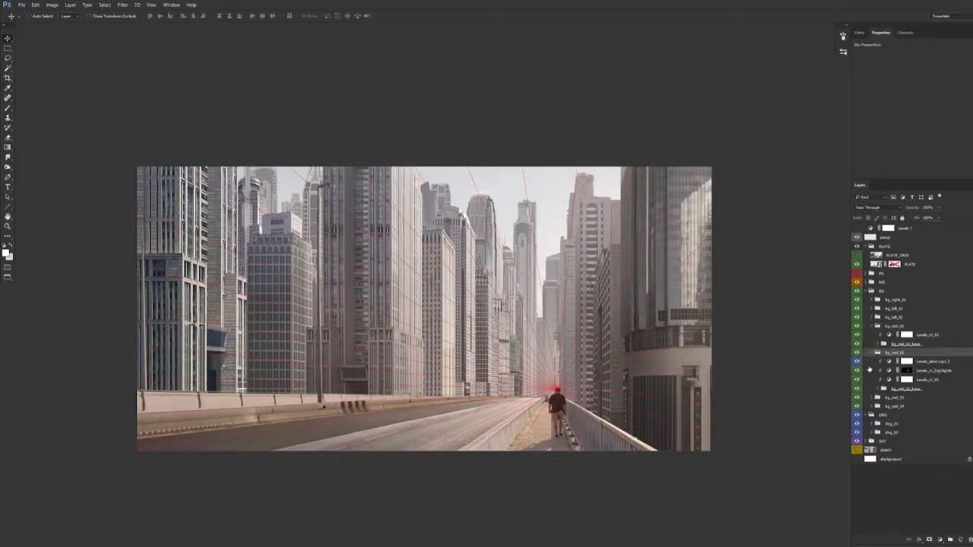
left_click(878, 345)
left_click(878, 344)
left_click(872, 326)
Free-transform the PLATE layer to shift the street slightly upward, and collapse the PLATE group
left_click_drag(599, 408, 598, 400)
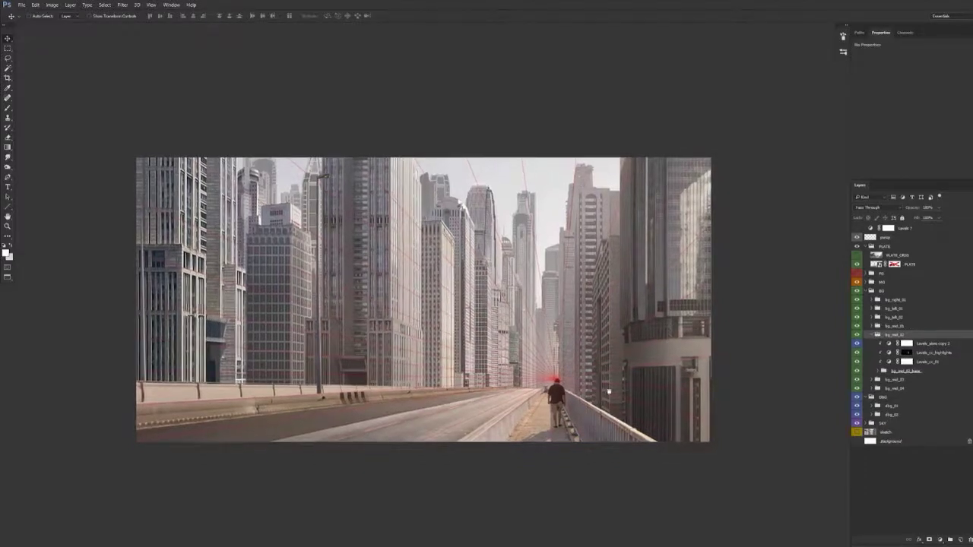
left_click(900, 263)
key("ctrl+t")
left_click_drag(595, 455, 598, 452)
key("Return")
left_click_drag(502, 413, 501, 391)
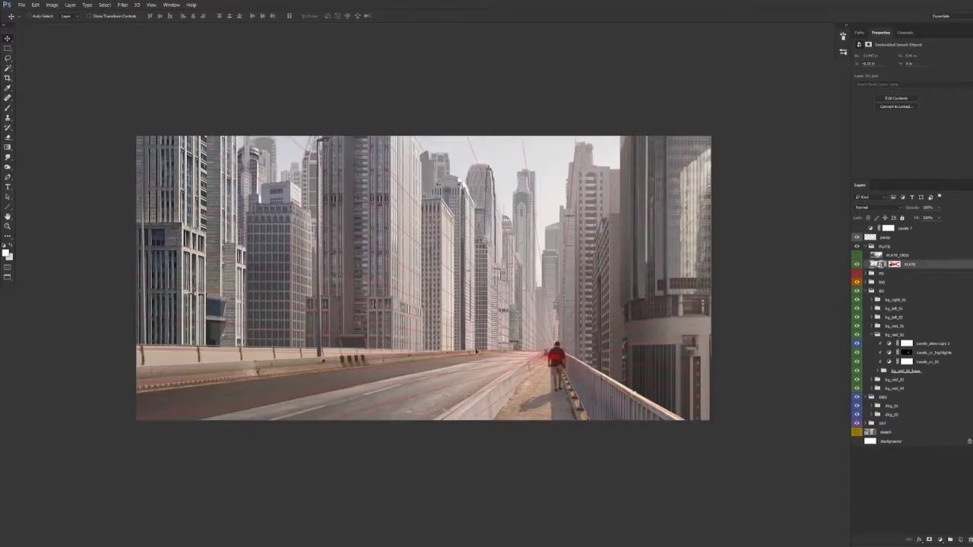
left_click_drag(502, 393, 493, 403)
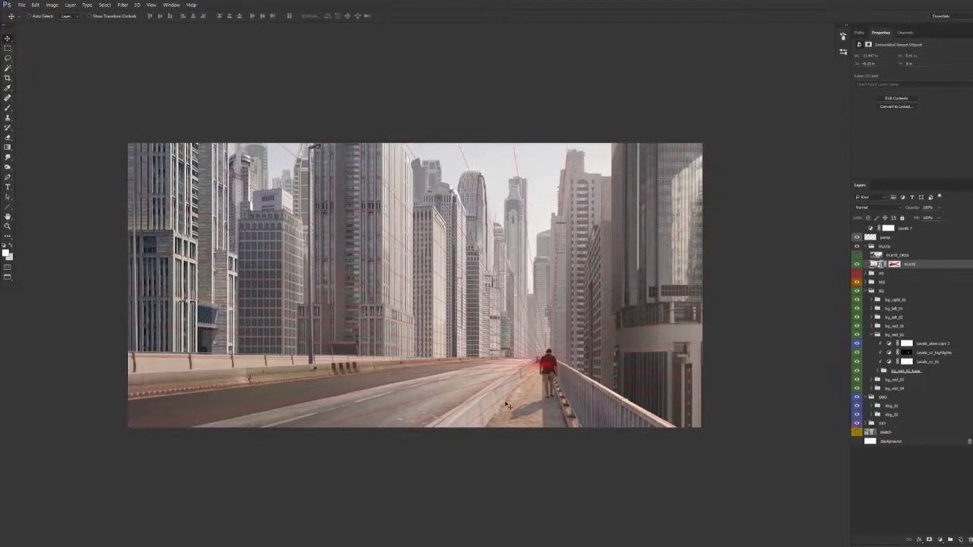
left_click(868, 247)
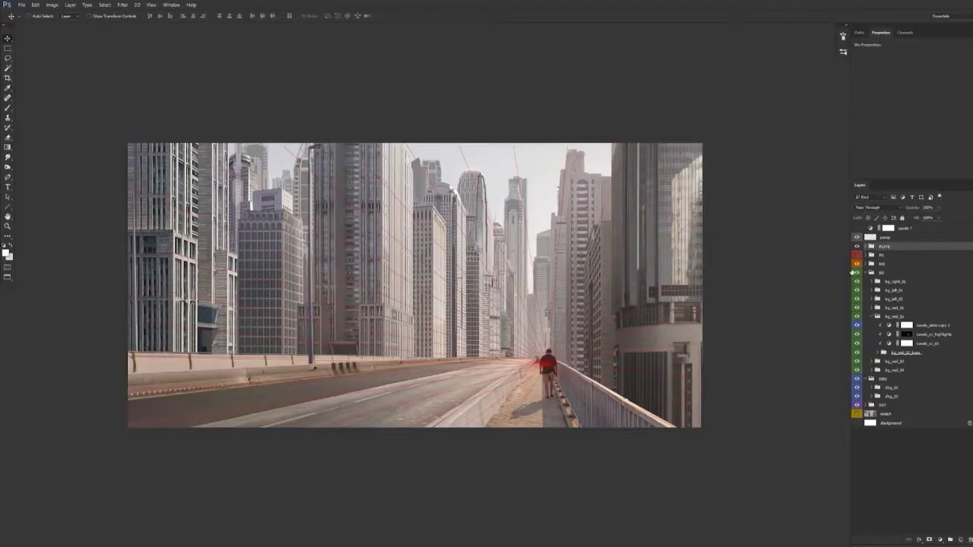
Collapse the bg_mid_02 group and compare the skyline with the middle building groups hidden and shown
left_click_drag(579, 399, 601, 394)
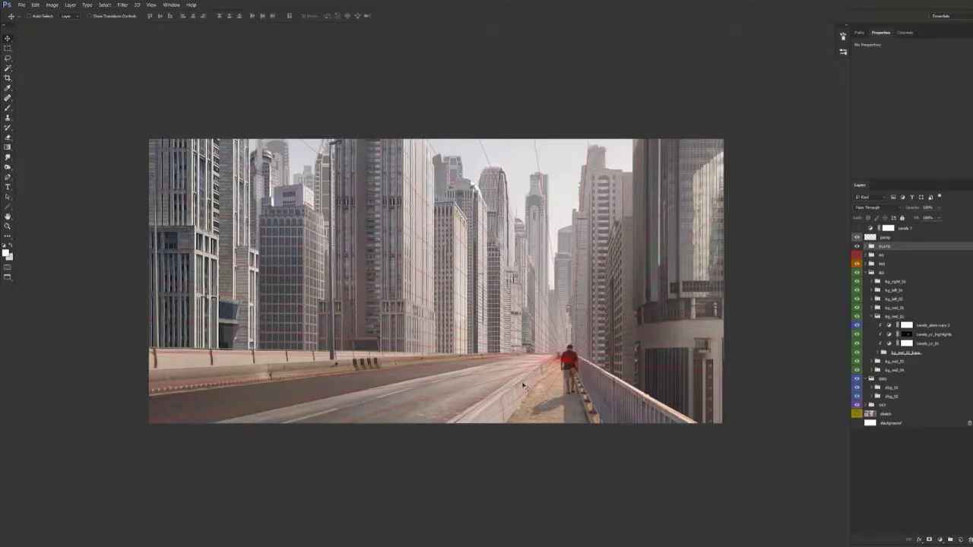
left_click_drag(549, 409, 554, 404)
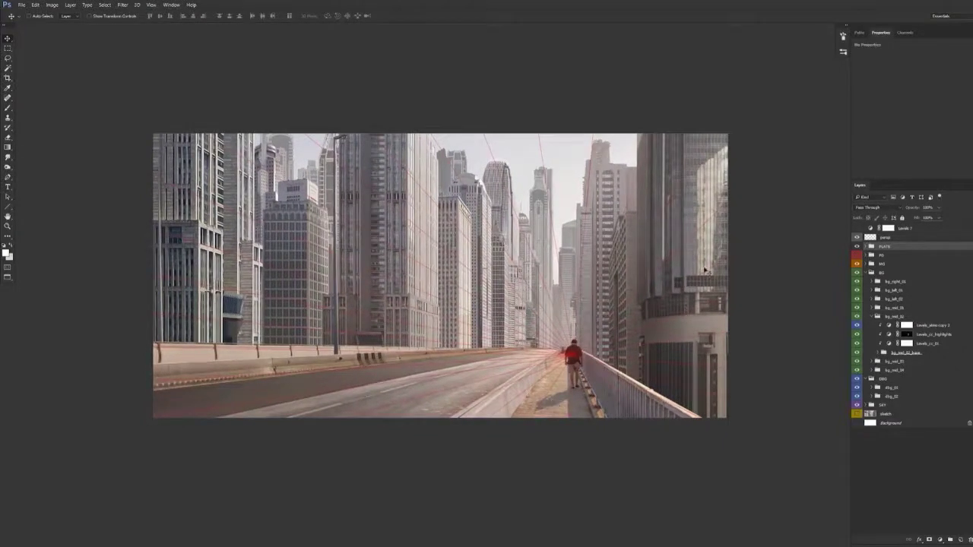
left_click(872, 316)
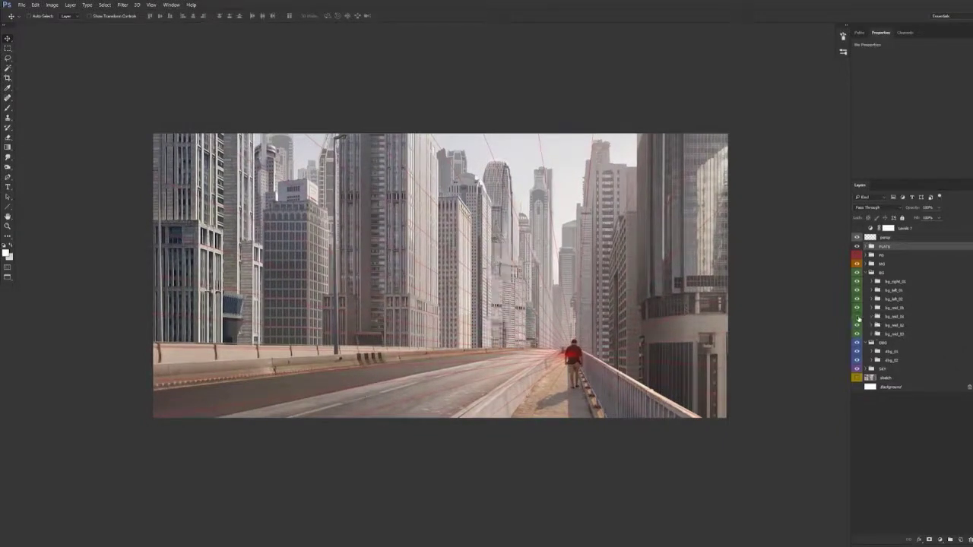
left_click(858, 309)
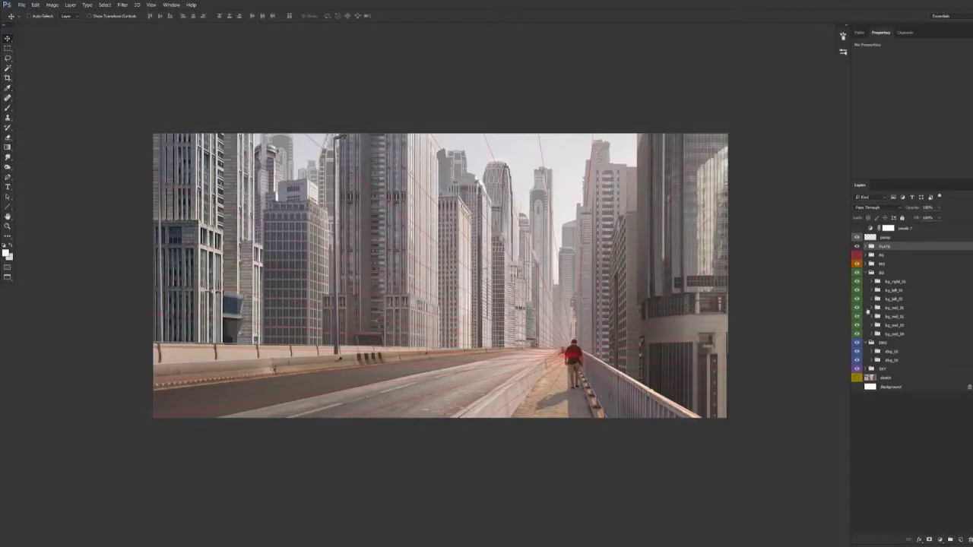
left_click_drag(534, 399, 525, 396)
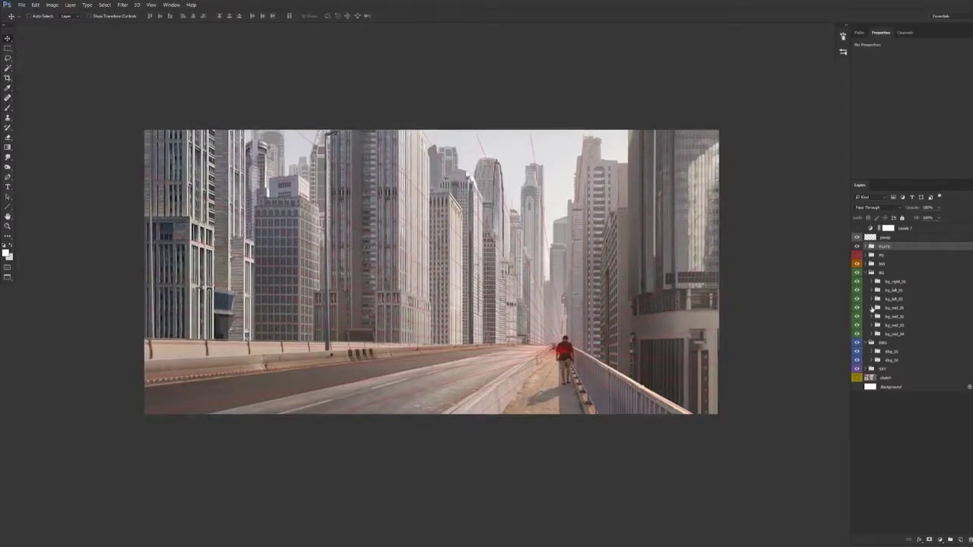
Duplicate the atmosphere Levels adjustment from bg_mid_02 into bg_mid_01, clipped above its Levels_cc_01 layer
left_click(872, 308)
left_click(872, 334)
left_click_drag(937, 343, 935, 313)
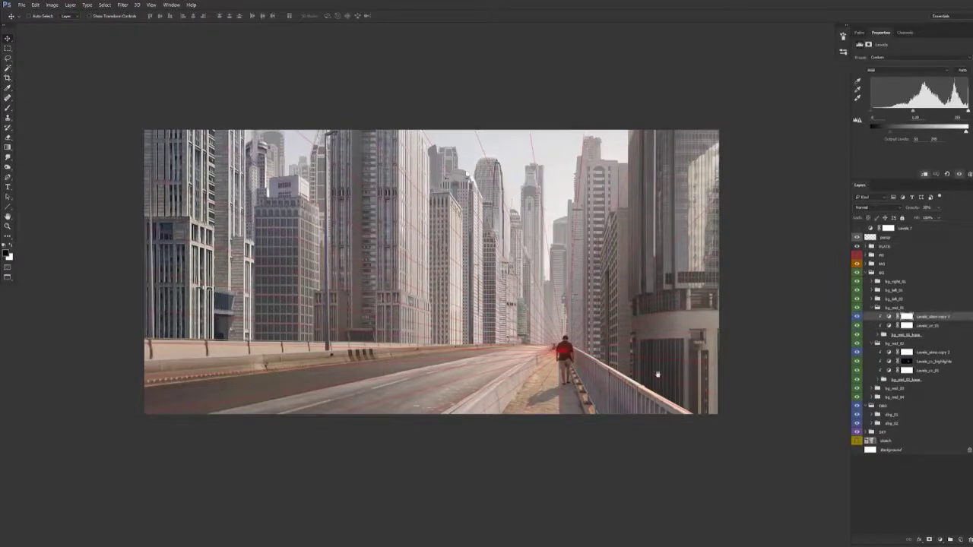
left_click_drag(599, 388, 602, 385)
left_click(932, 354)
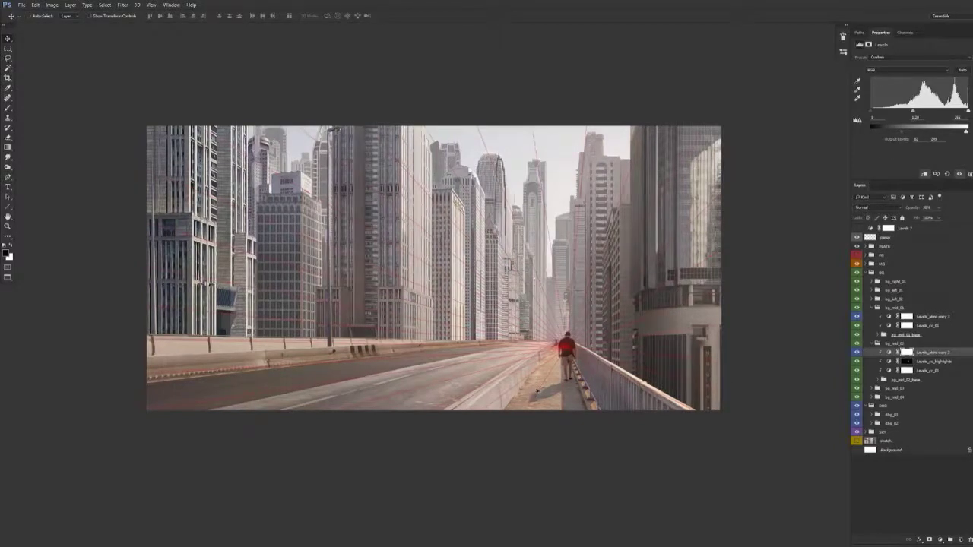
Collapse the bg_mid_01 and bg_mid_02 groups
left_click(877, 345)
left_click(876, 308)
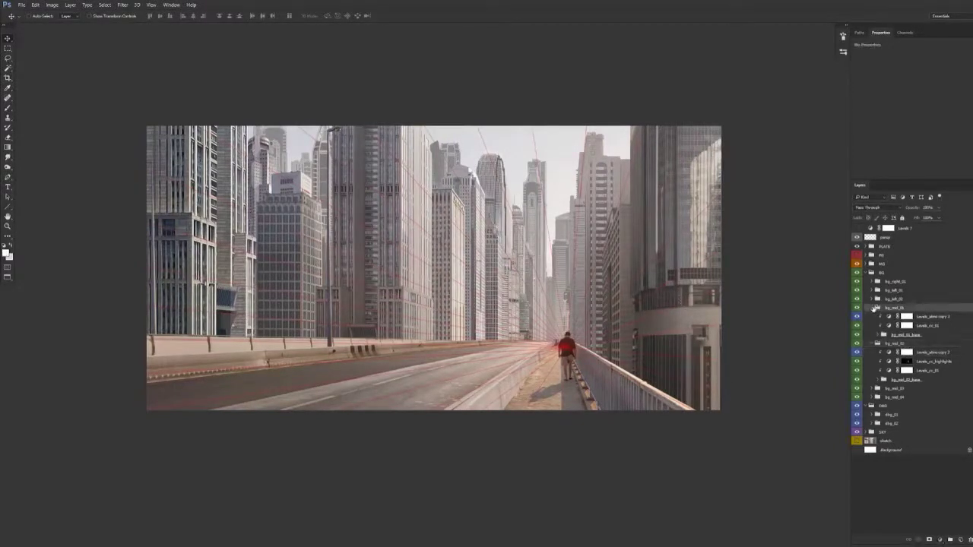
left_click(872, 308)
left_click(876, 318)
left_click(872, 317)
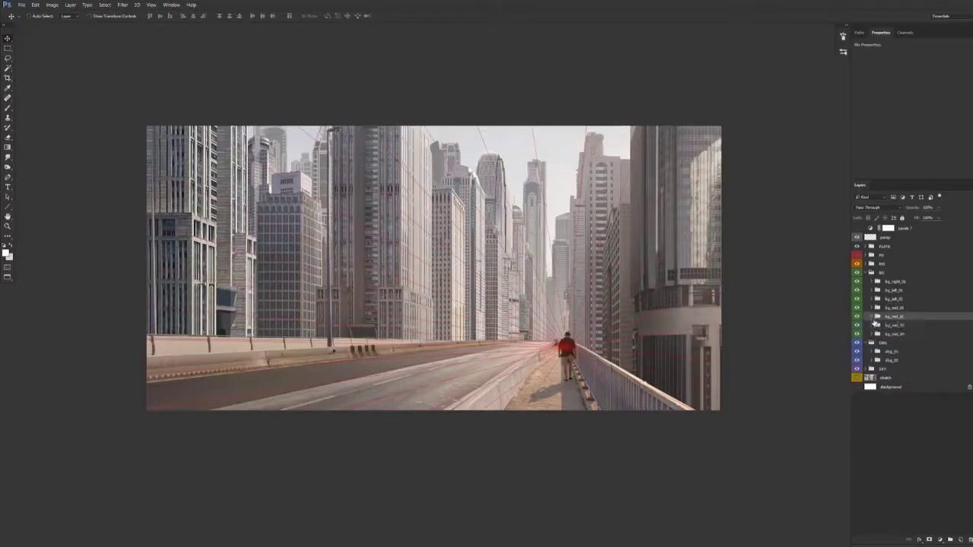
Add a new empty layer at the top of the bg_mid_03 group, clipped to its building
left_click(872, 325)
left_click(931, 345)
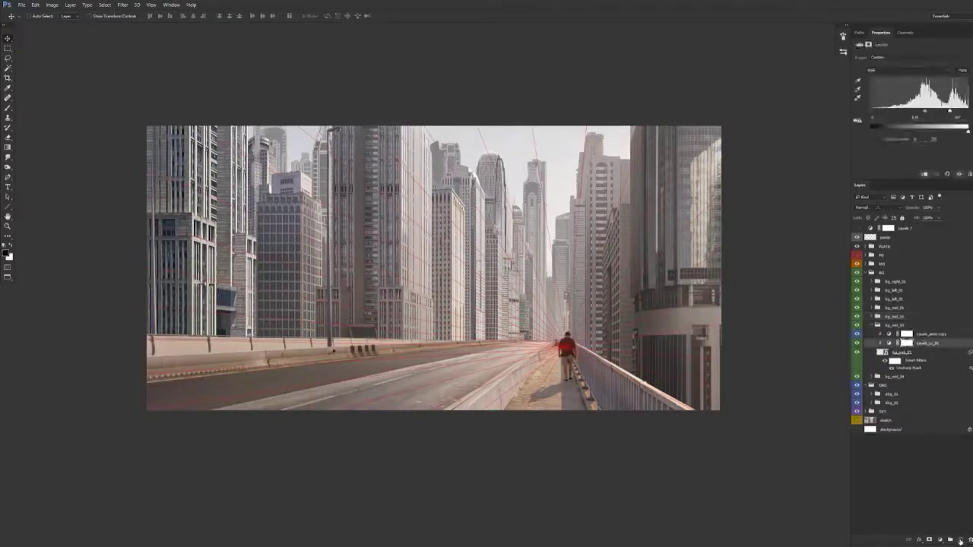
left_click(959, 540)
Paint faint haze over the bg_mid_03 building with a soft, low-opacity brush, using a colour sampled from the scene
key("b")
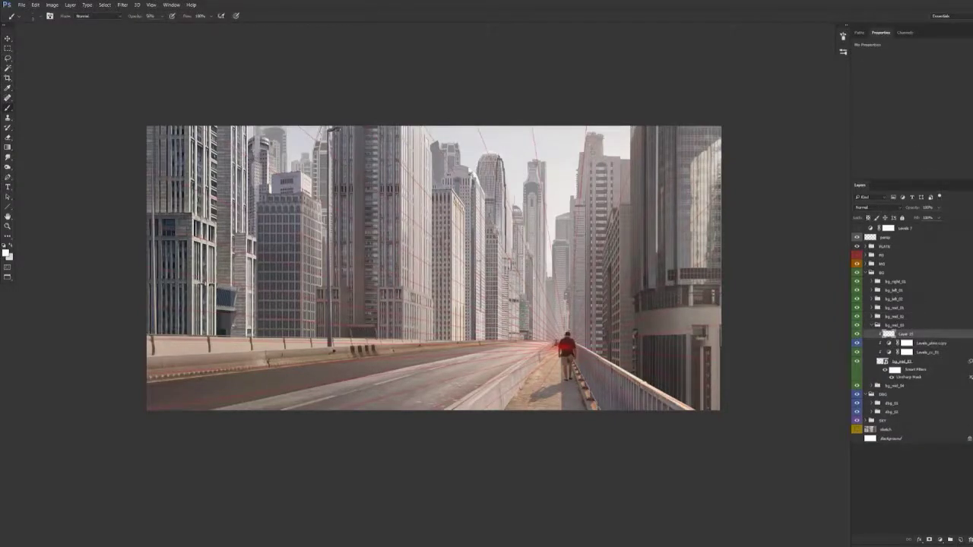
left_click_drag(505, 315, 524, 313)
right_click(527, 306)
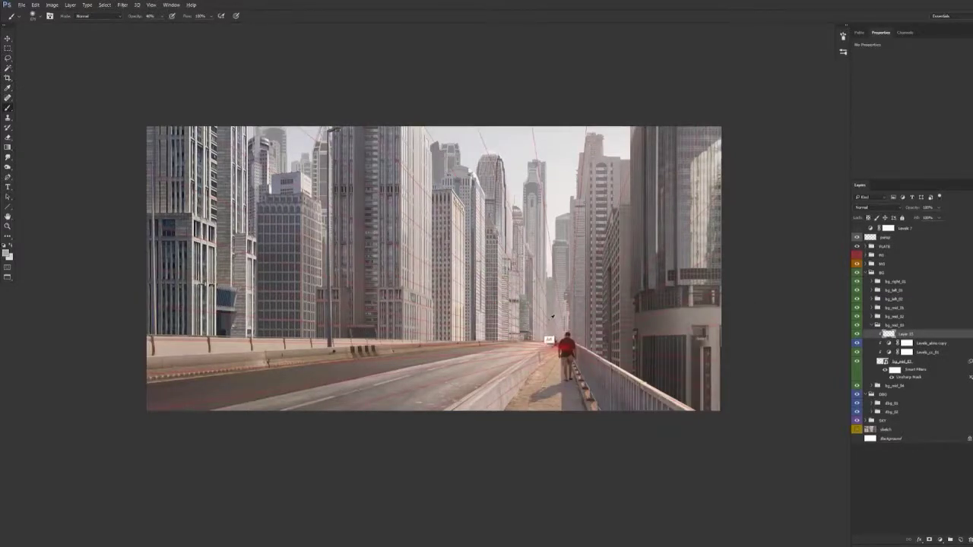
left_click_drag(553, 326, 549, 327)
left_click_drag(517, 290, 466, 308)
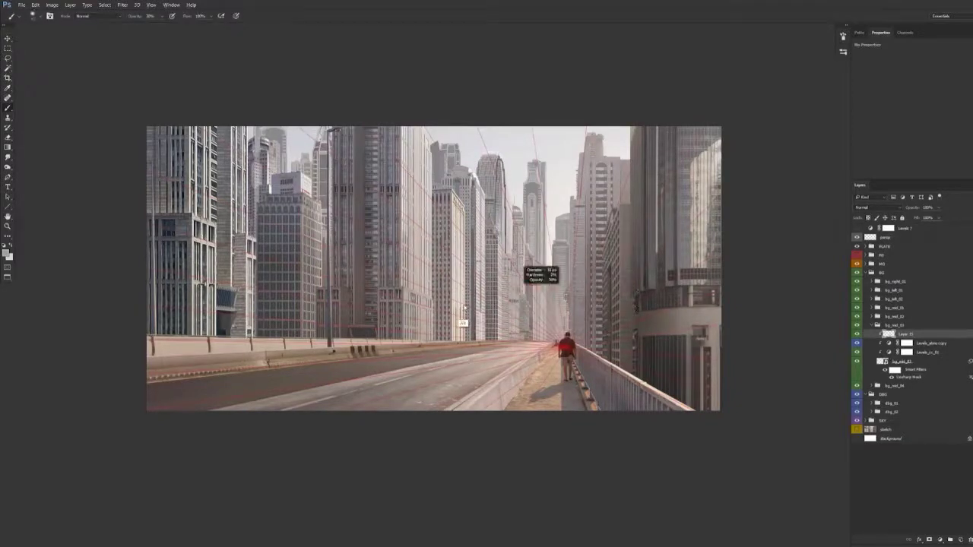
left_click(512, 234, "alt")
left_click_drag(517, 272, 504, 276)
Paint small light touches on the bg_mid_03 building, raising the brush opacity to 60% and 70%, and hide the persp guide layer
key("6")
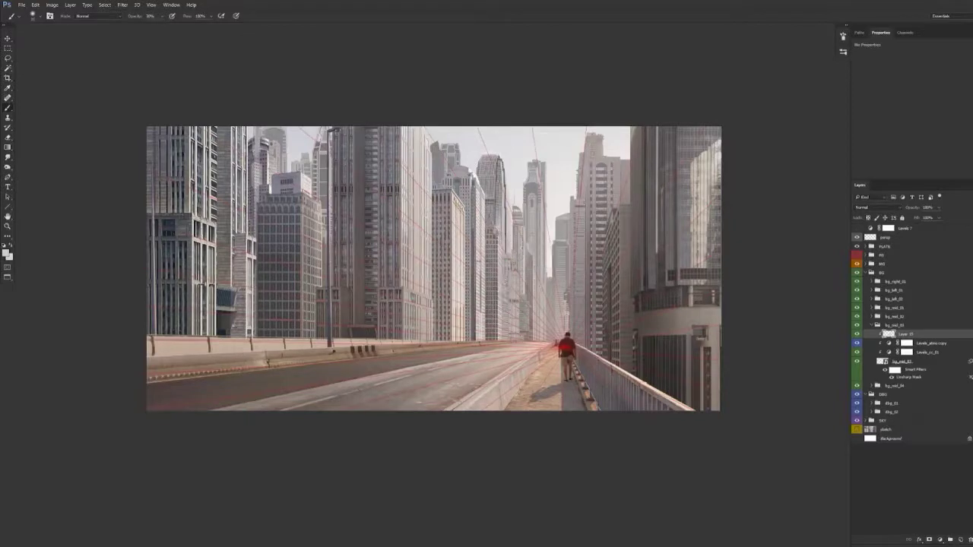
right_click(526, 280)
left_click(604, 314)
left_click(500, 284)
left_click_drag(518, 317, 520, 316)
left_click(857, 238)
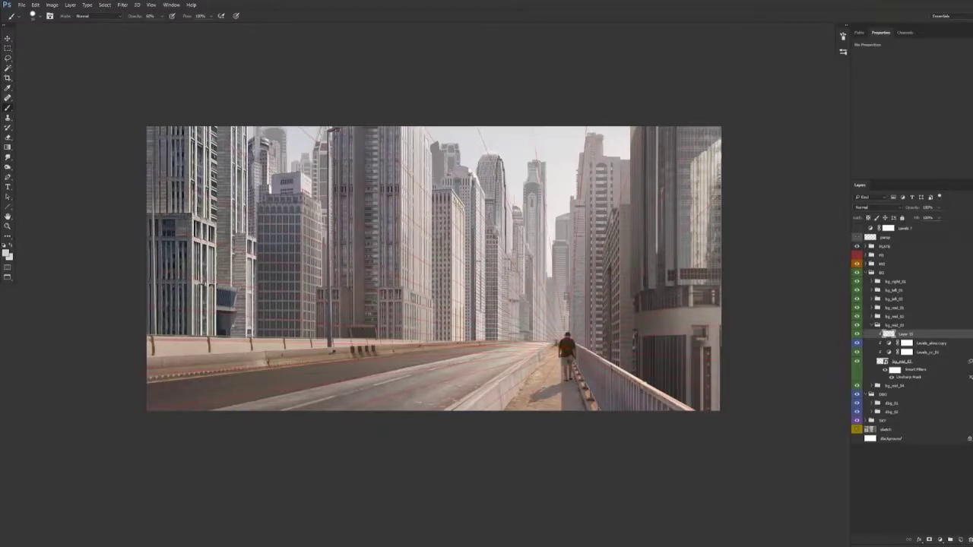
key("7")
left_click_drag(518, 265, 538, 249)
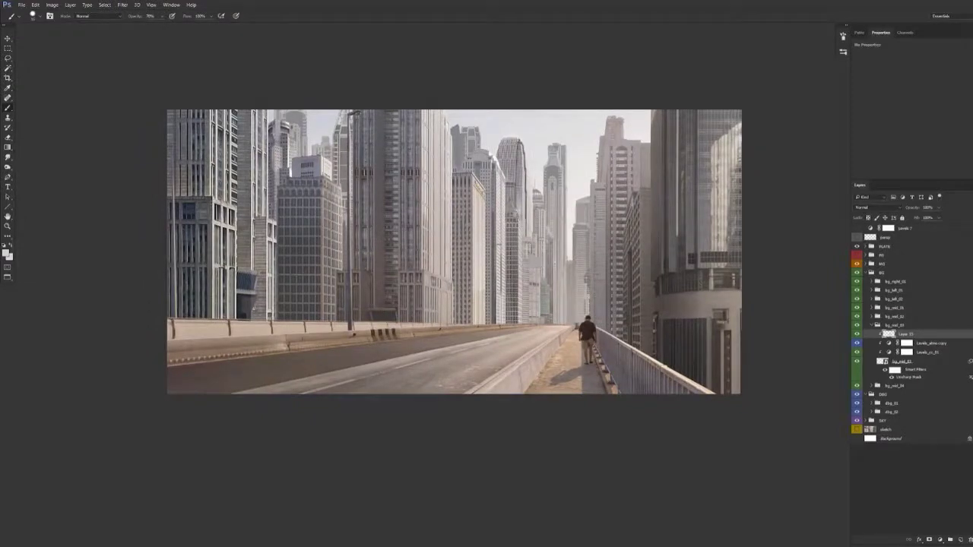
Rename the new paint layer in bg_mid_03 and collapse the group
key("v")
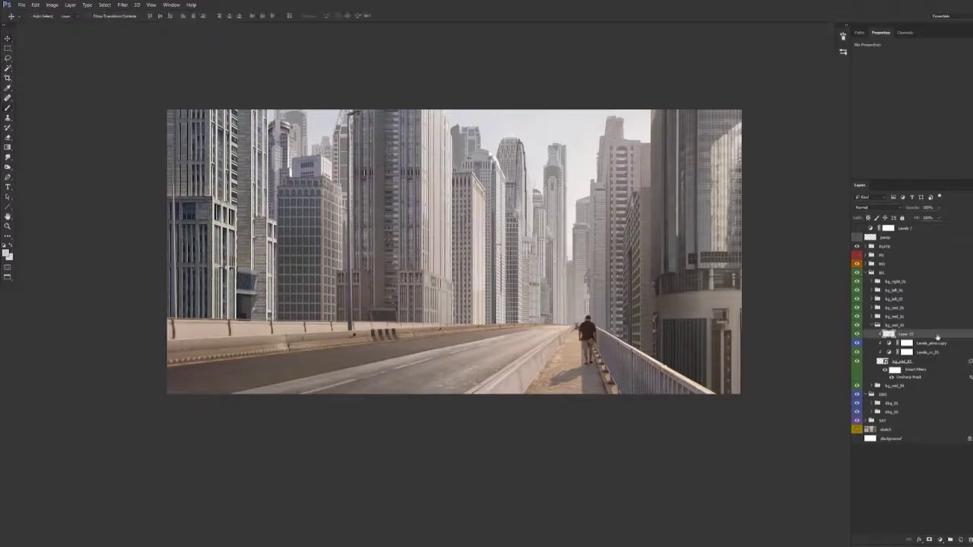
double_click(903, 334)
type("a")
left_click(873, 326)
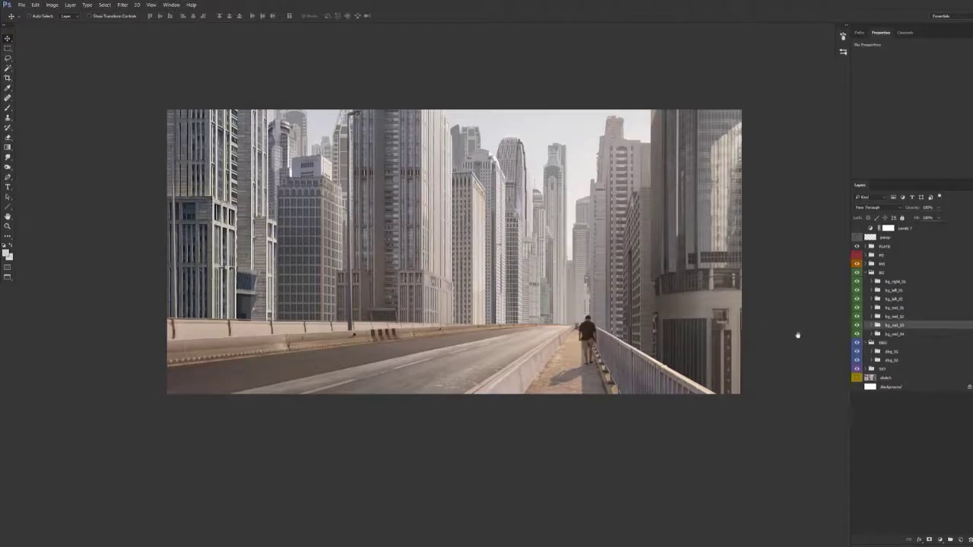
Hide the bg_right_01, bg_left_01 and bg_left_02 groups, and compare bg_mid_02, bg_mid_01 and bg_left_02 hidden and shown
left_click_drag(856, 282, 858, 308)
left_click(857, 317)
left_click(857, 317)
left_click(857, 308)
left_click(857, 301)
left_click(857, 300)
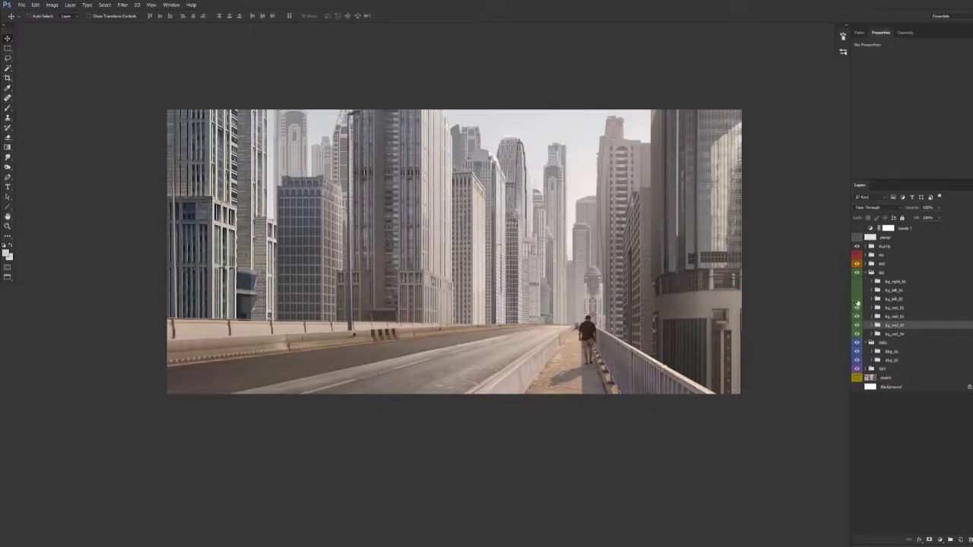
Show the bg_left_02 group and place a copy of bg_mid_01's Levels_atmo adjustment at the top of it
left_click(857, 300)
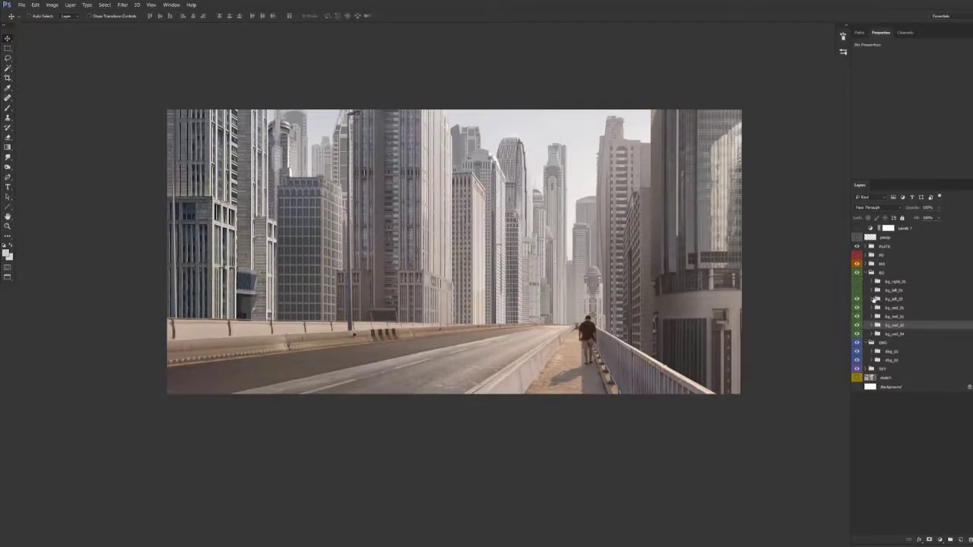
left_click(873, 300)
left_click(873, 326)
left_click_drag(929, 336, 934, 304)
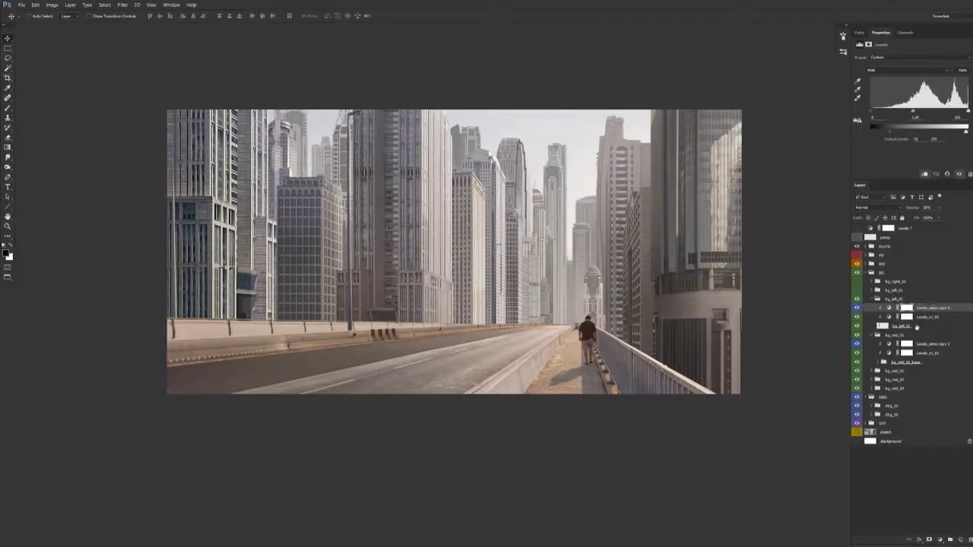
Adjust the blue channel midtones of the copied Levels_atmo adjustment in bg_left_02
left_click(899, 71)
left_click(893, 94)
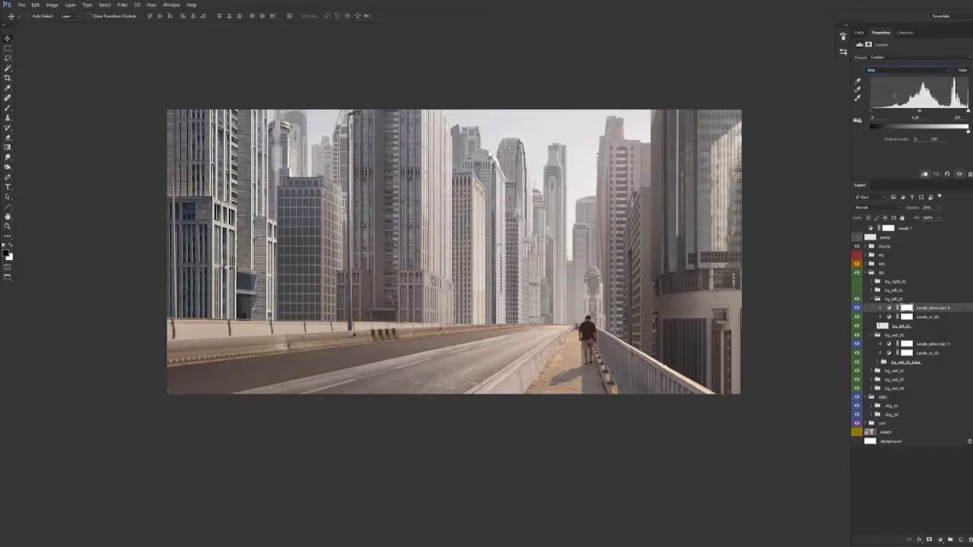
left_click_drag(922, 113, 924, 113)
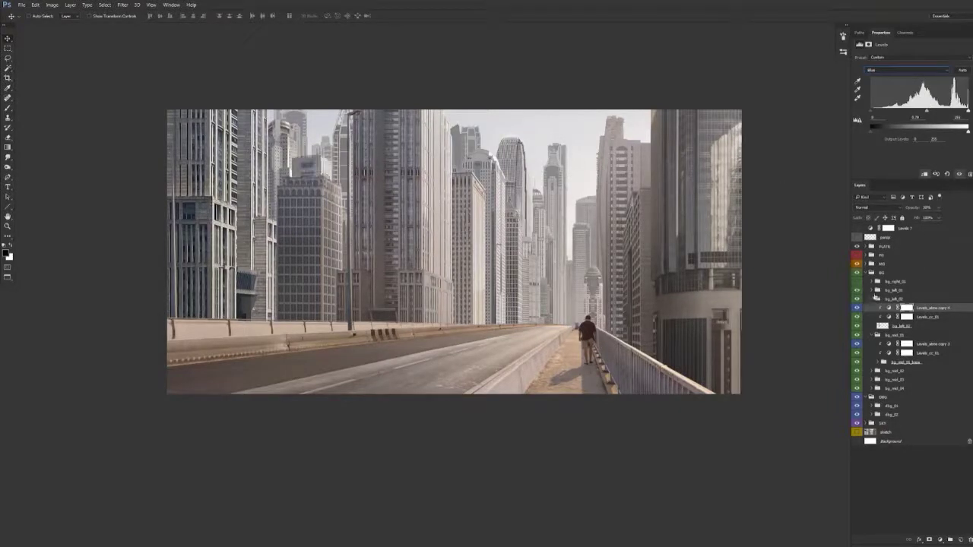
Expand bg_left_01 and copy the Levels_atmo adjustment from bg_left_02 to the top of it
left_click(871, 291)
left_click(935, 308)
left_click_drag(936, 307, 939, 297)
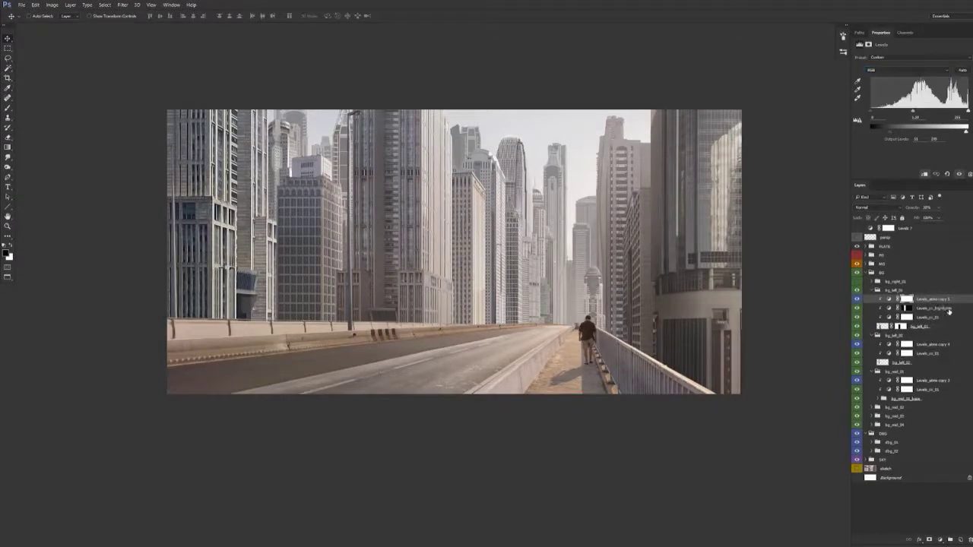
Add a clipped layer named paint_atmo at the top of bg_left_01 and paint haze using colours sampled from the scene
left_click(941, 308)
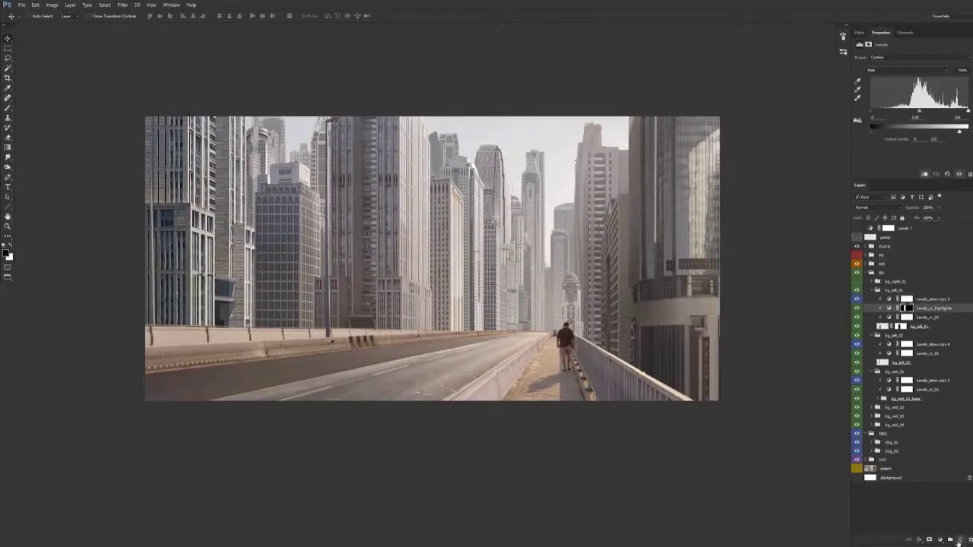
left_click(959, 540)
key("b")
left_click(322, 178, "alt")
left_click(297, 178, "alt")
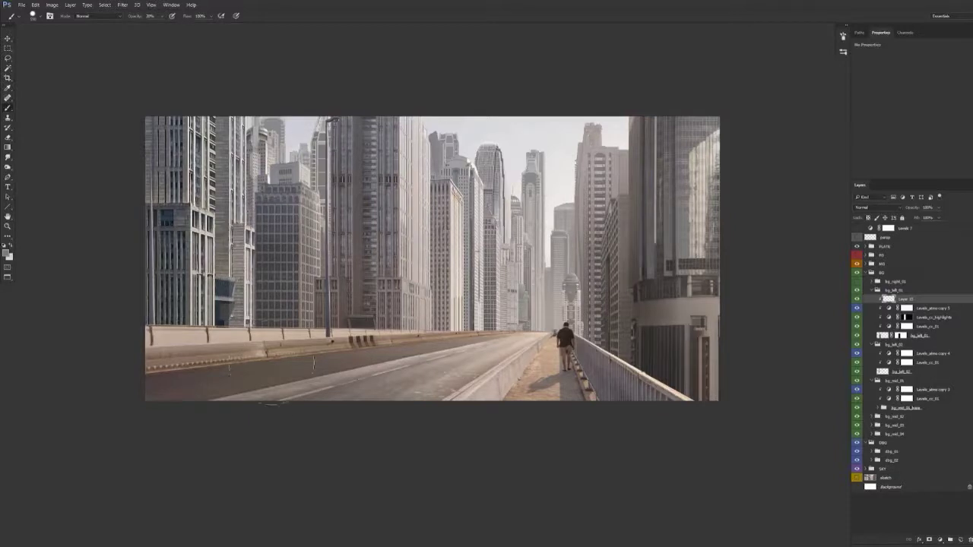
double_click(911, 300)
Copy the paint_atmo layer into bg_left_02, clear it, and paint soft haze over the distant tower
mouse_move(908, 303)
left_mouse_down()
mouse_move(922, 321)
mouse_move(924, 371)
mouse_move(928, 355)
left_mouse_up()
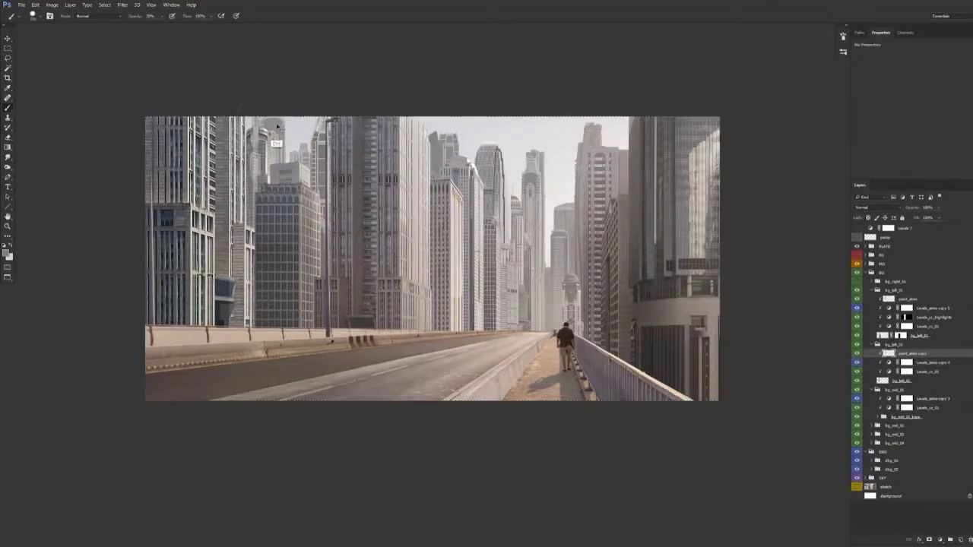
left_click_drag(265, 143, 296, 142)
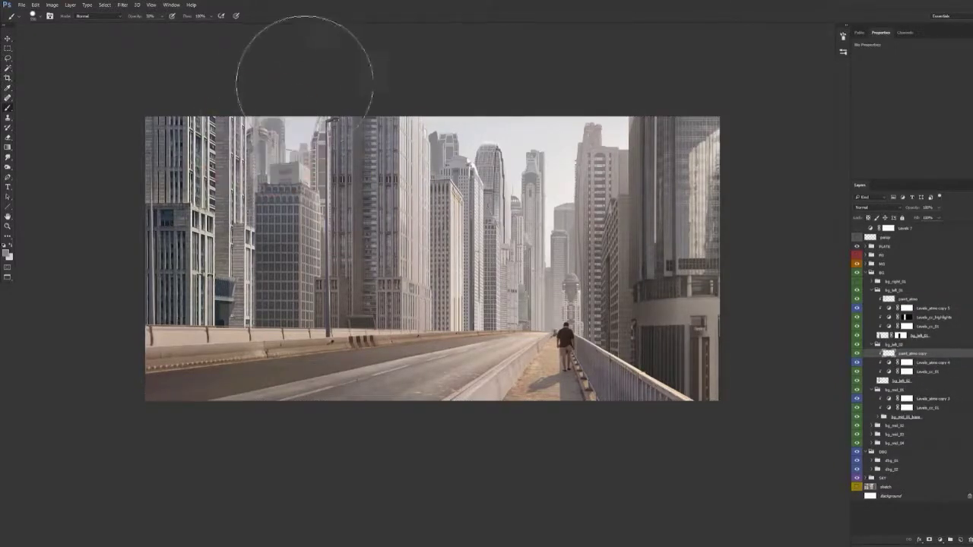
right_click(321, 159)
left_click_drag(354, 194, 268, 213)
left_click(262, 200)
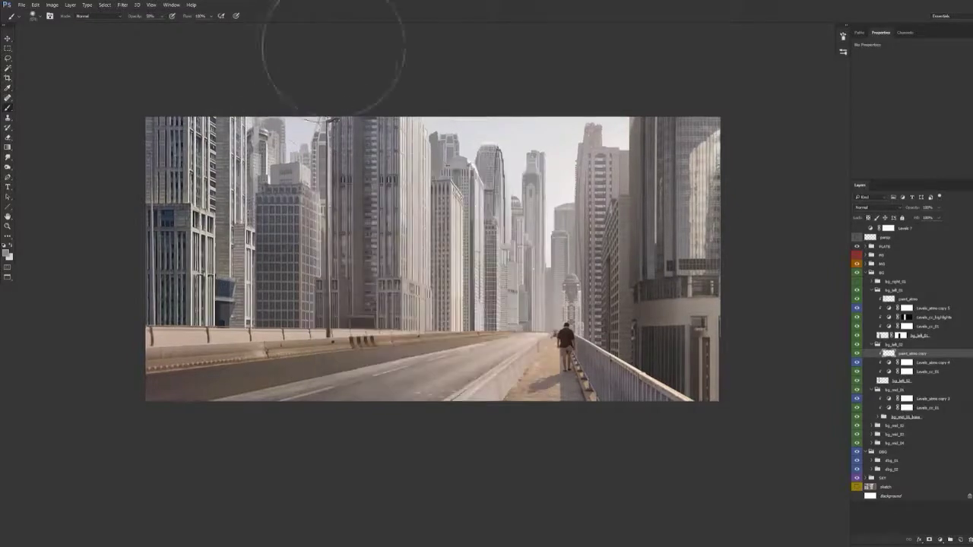
Set the paint_atmo copy in bg_left_02 to Lighten and partly erase its haze with a soft eraser
left_click(876, 207)
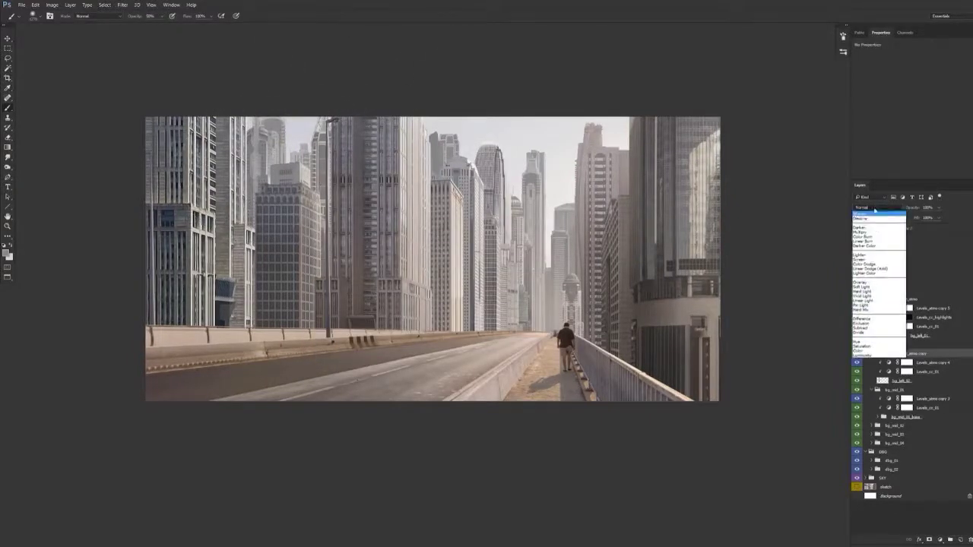
left_click(868, 255)
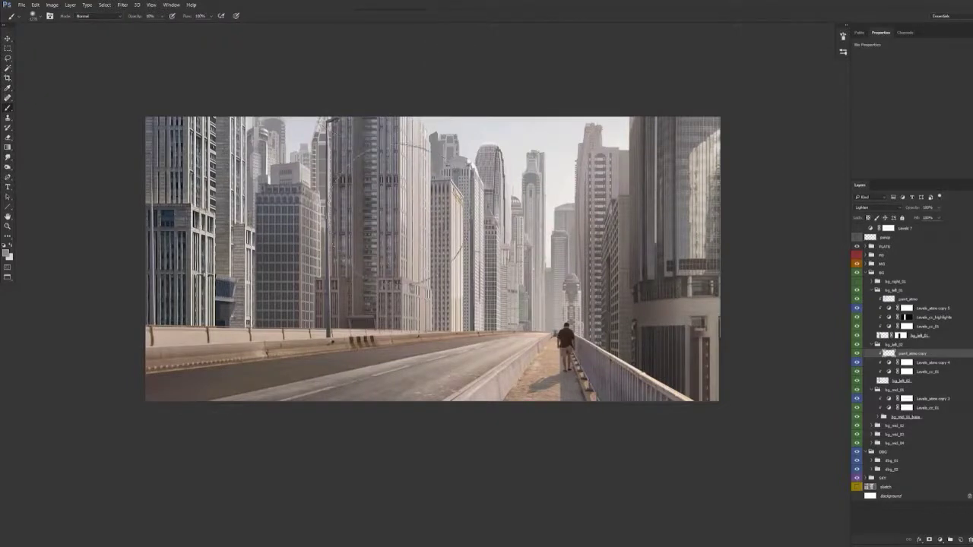
left_click_drag(499, 322, 521, 318)
key("e")
left_click_drag(274, 225, 298, 228)
left_click_drag(312, 260, 314, 211)
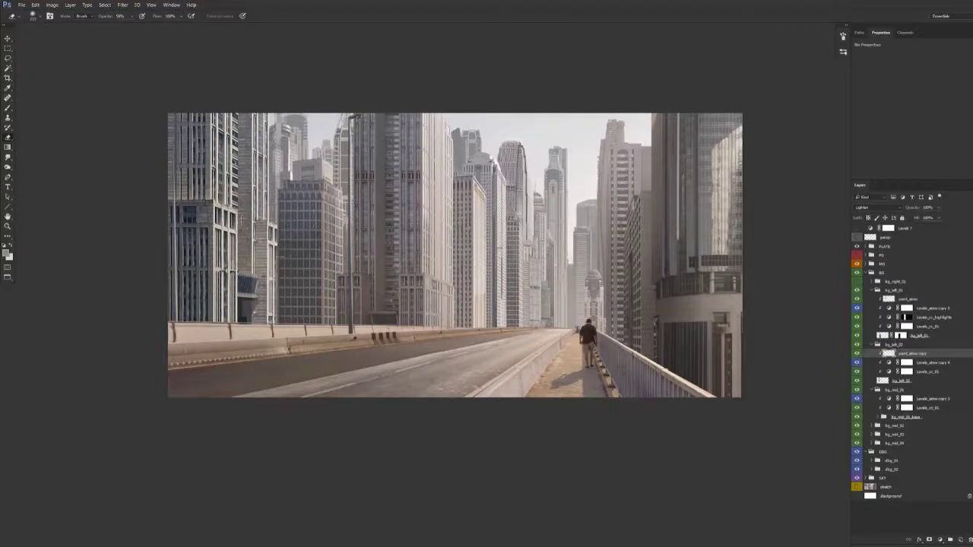
left_click_drag(296, 365, 289, 352)
key("v")
Collapse the bg_left_02, bg_mid_01 and bg_left_01 groups, comparing bg_mid_01 hidden and shown, and show bg_right_01
left_click(874, 344)
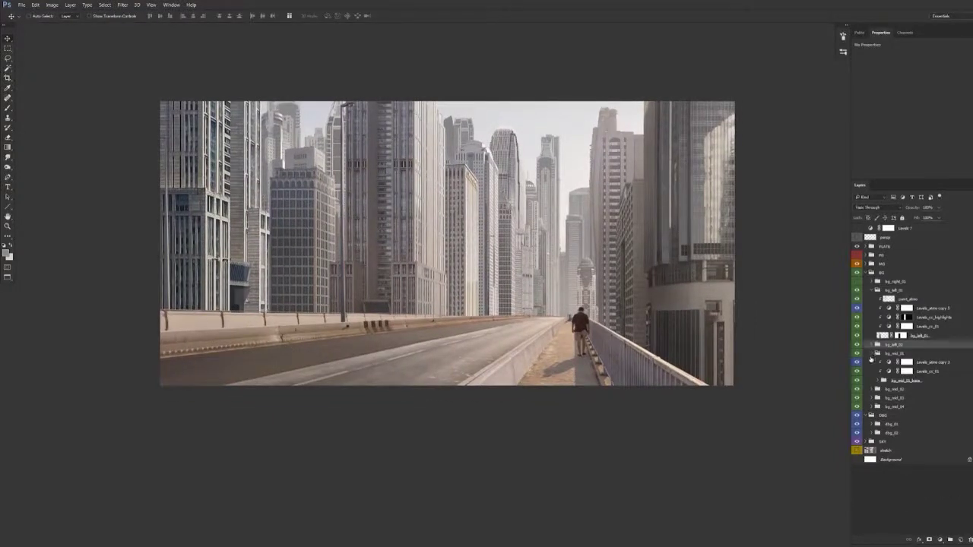
left_click(858, 353)
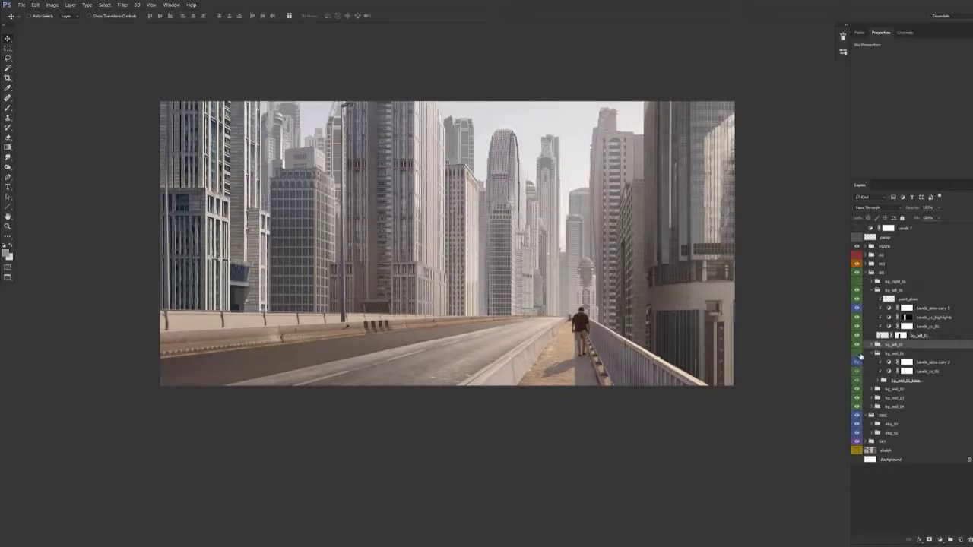
left_click(859, 355)
left_click(873, 353)
left_click(871, 290)
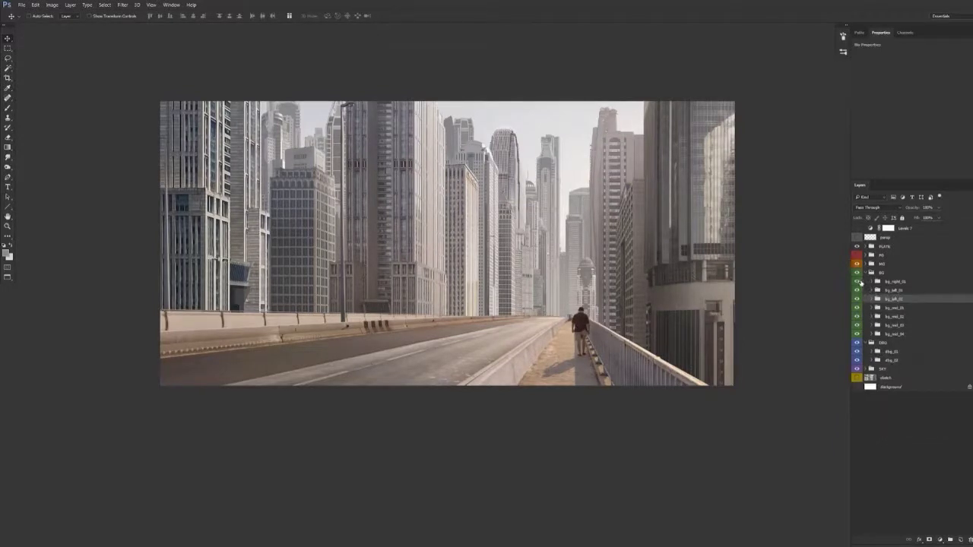
left_click(858, 283)
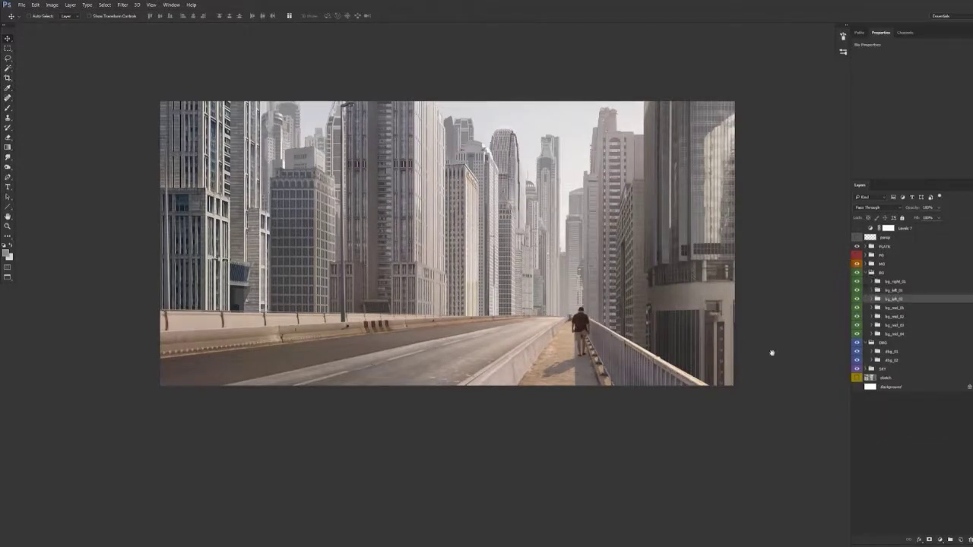
left_click_drag(680, 337, 670, 319)
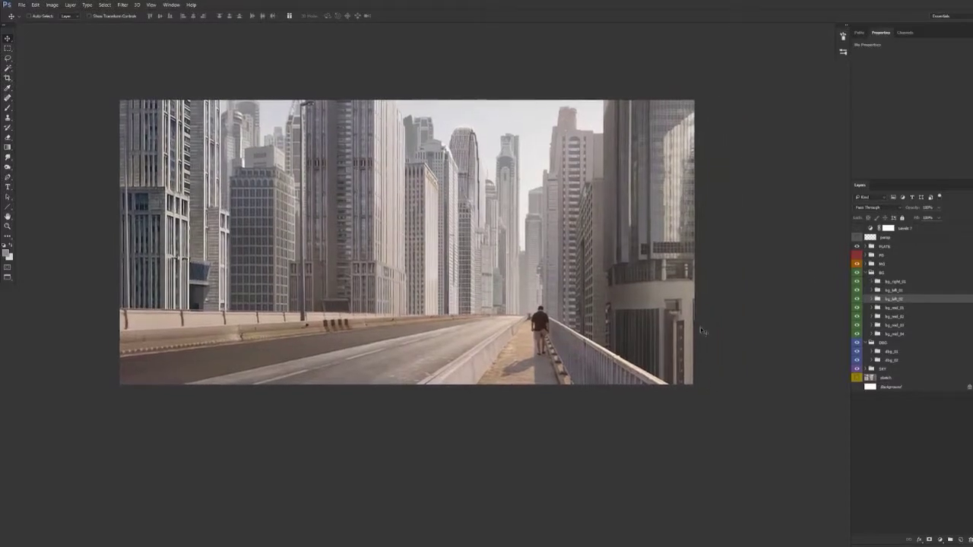
Add a clipped layer named lighten at the top of bg_mid_04 and set its blend mode to Lighten
left_click(858, 326)
left_click_drag(859, 335, 858, 326)
left_click(872, 335)
left_click(935, 352)
left_click(960, 539)
left_click_drag(915, 354, 921, 338)
double_click(906, 343)
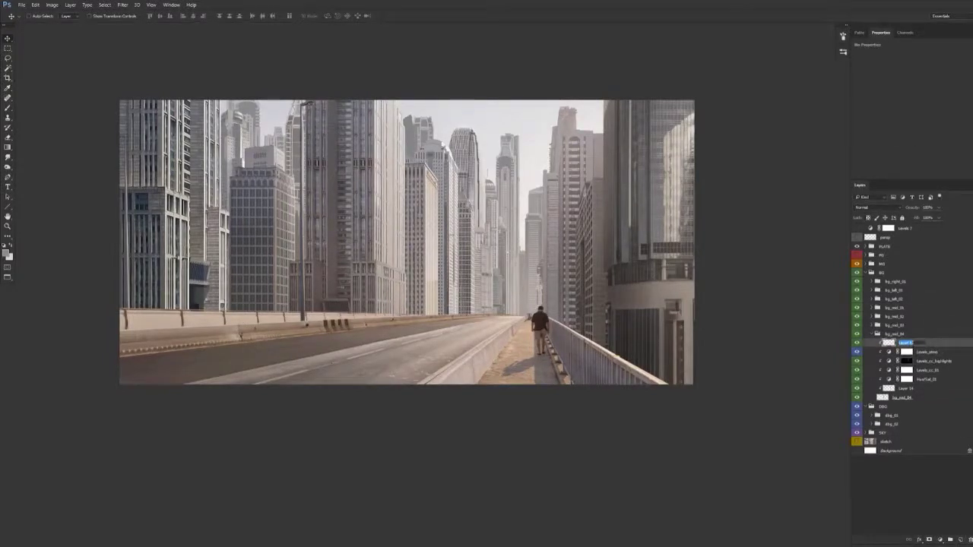
type("lighten")
key("Return")
left_click(871, 210)
left_click(869, 257)
Paint soft haze over the distant bg_mid_04 building on the lighten layer
left_click_drag(486, 255, 492, 285)
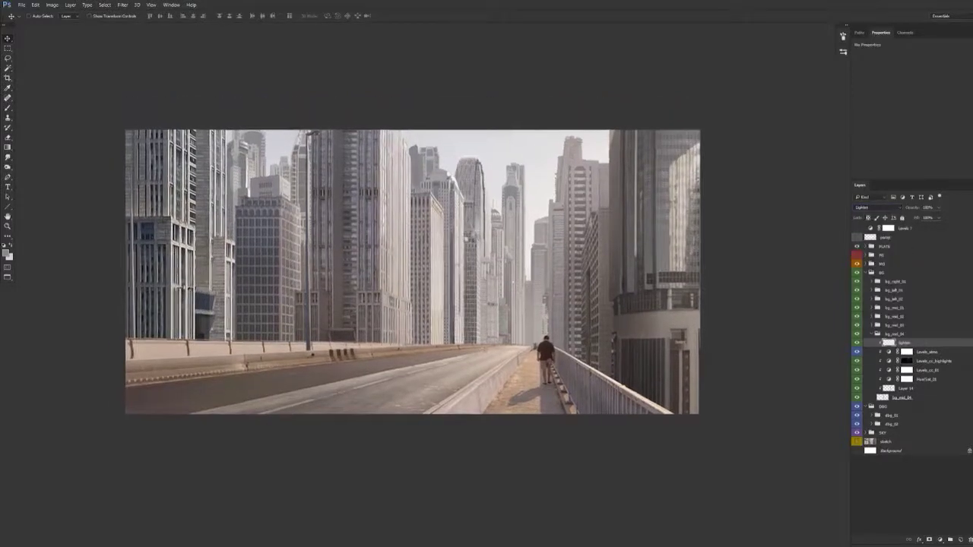
key("b")
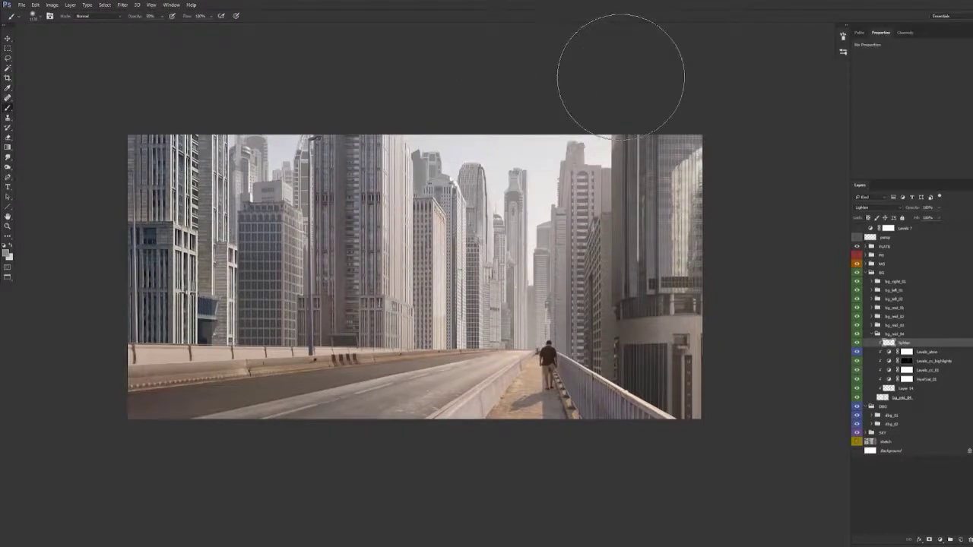
left_click_drag(506, 349, 477, 353)
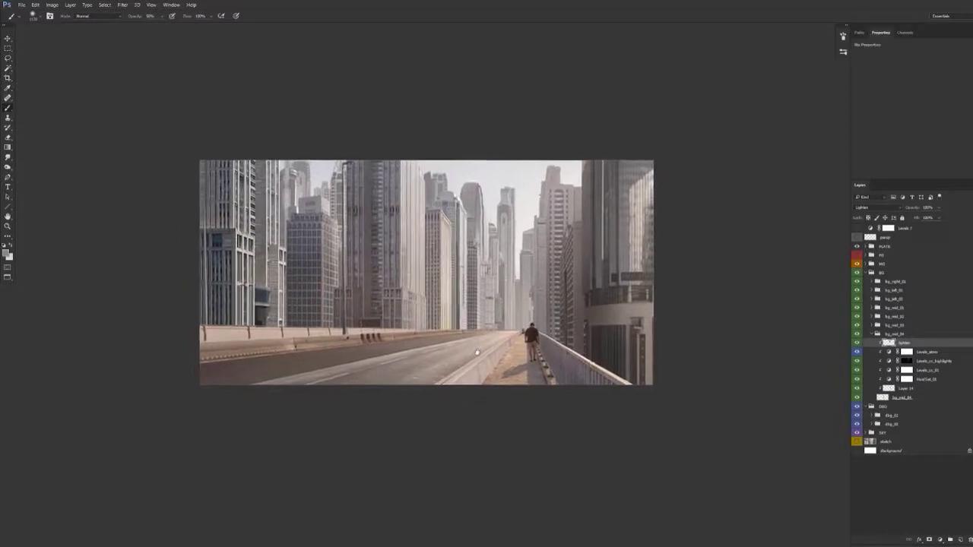
key("v")
left_click_drag(411, 268, 431, 273)
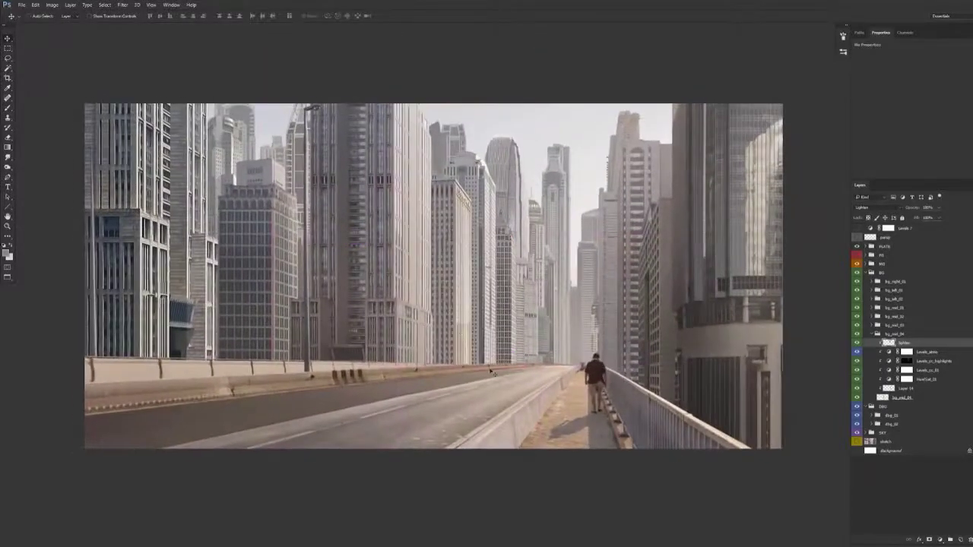
Collapse the bg_mid_04 group and its parent BG group
left_click(875, 334)
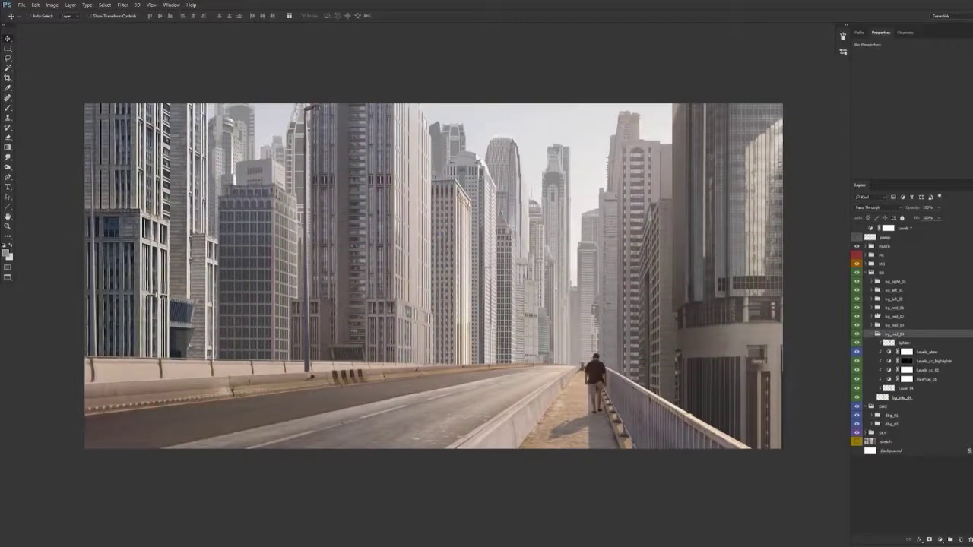
left_click(872, 334)
left_click(866, 272)
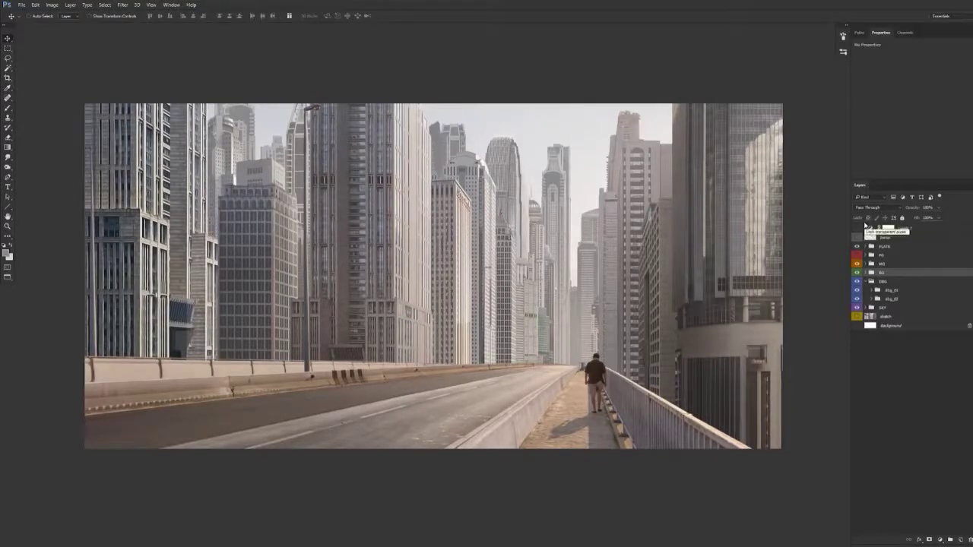
Show and reset the Levels 7 check adjustment, and lower its white input level strongly to expose the dark values
left_click(913, 231)
left_click(858, 229)
left_click(948, 174)
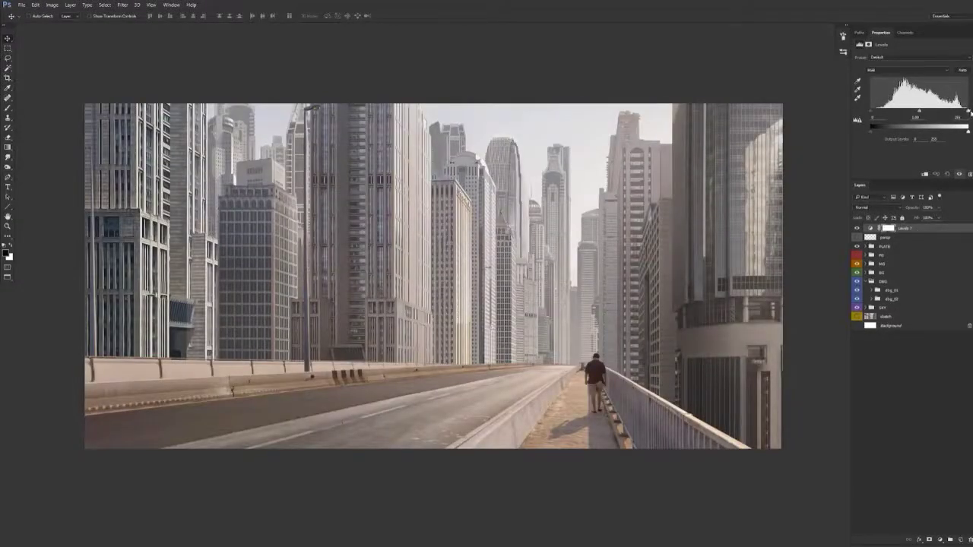
left_click_drag(967, 112, 902, 130)
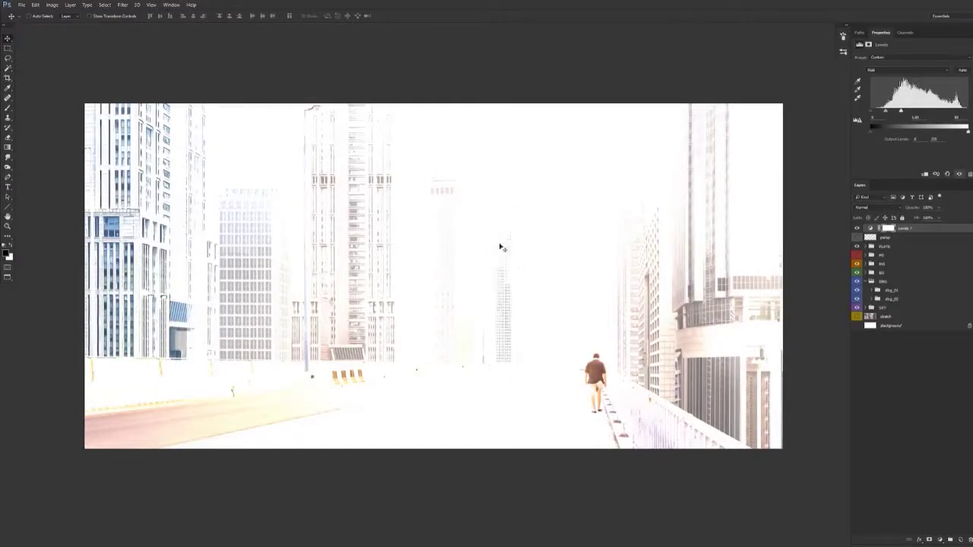
Collapse DBG and expand BG, and add a clipped layer named lighten at the top of bg_mid_02
left_click(865, 281)
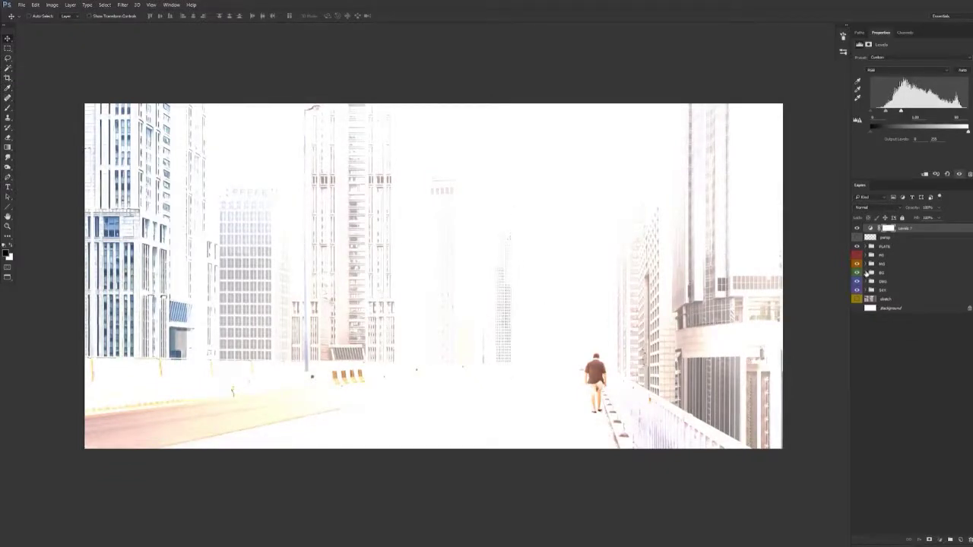
left_click(865, 272)
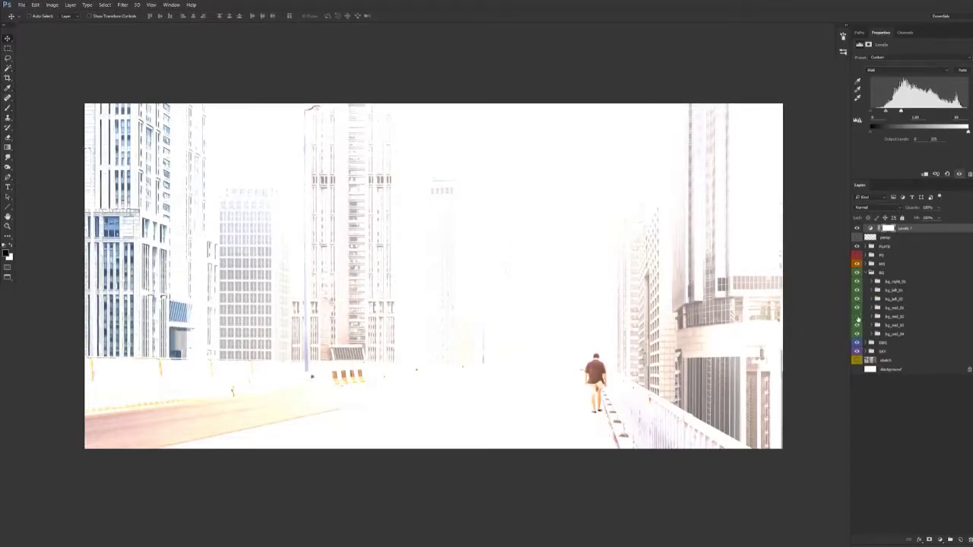
left_click(872, 317)
left_click(932, 335)
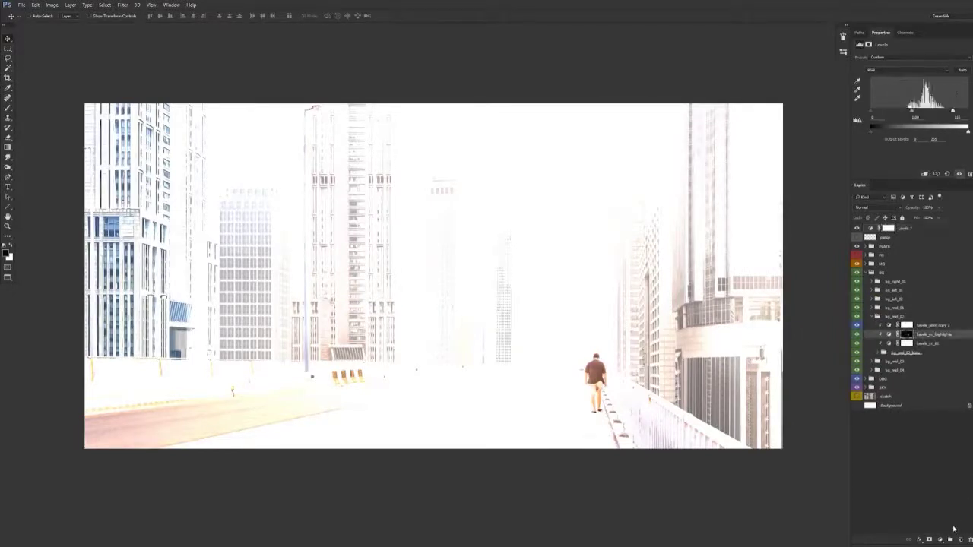
left_click(960, 539)
left_click_drag(916, 337, 919, 323)
double_click(909, 325)
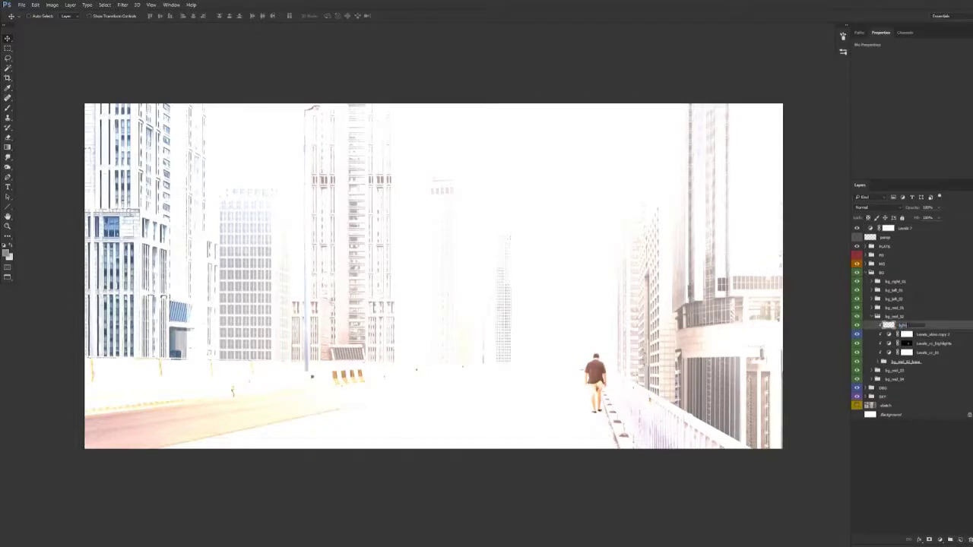
Paint haze over the bg_mid_02 building with the layer set to Lighten, checking the values with Levels 7
left_click(858, 229)
key("b")
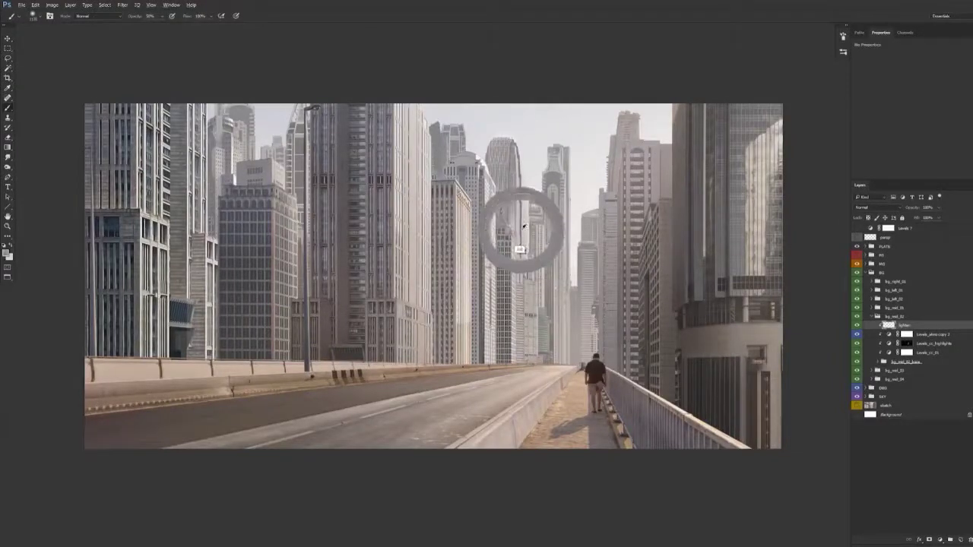
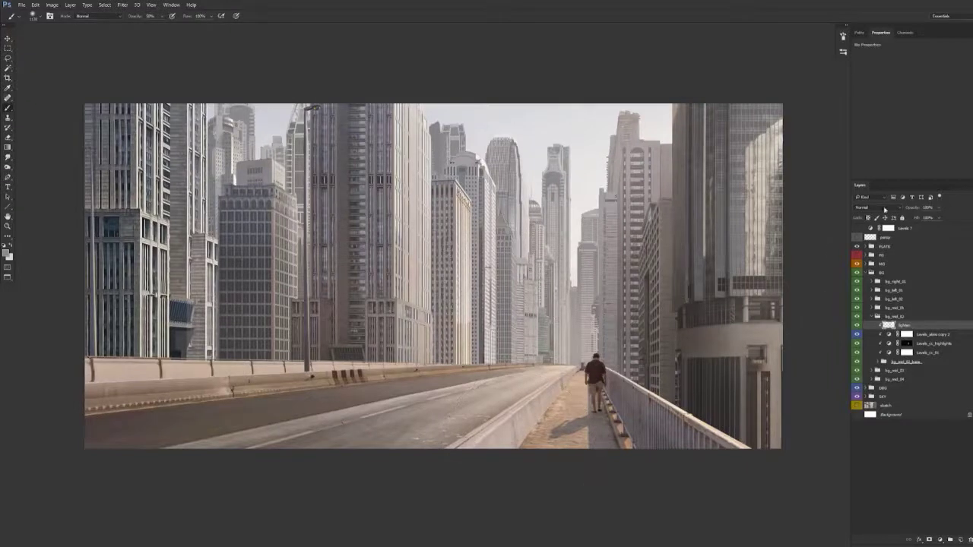
left_click(875, 206)
left_click(869, 258)
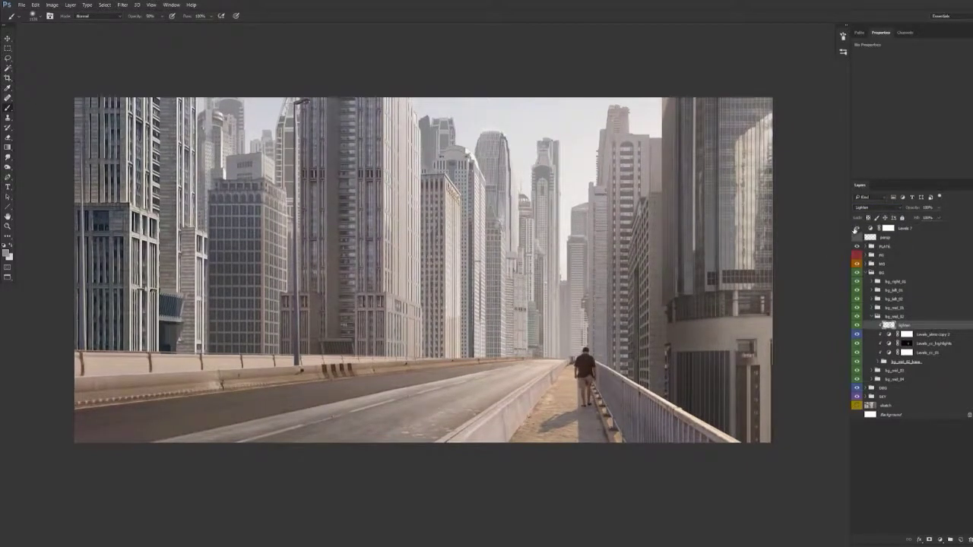
left_click(857, 228)
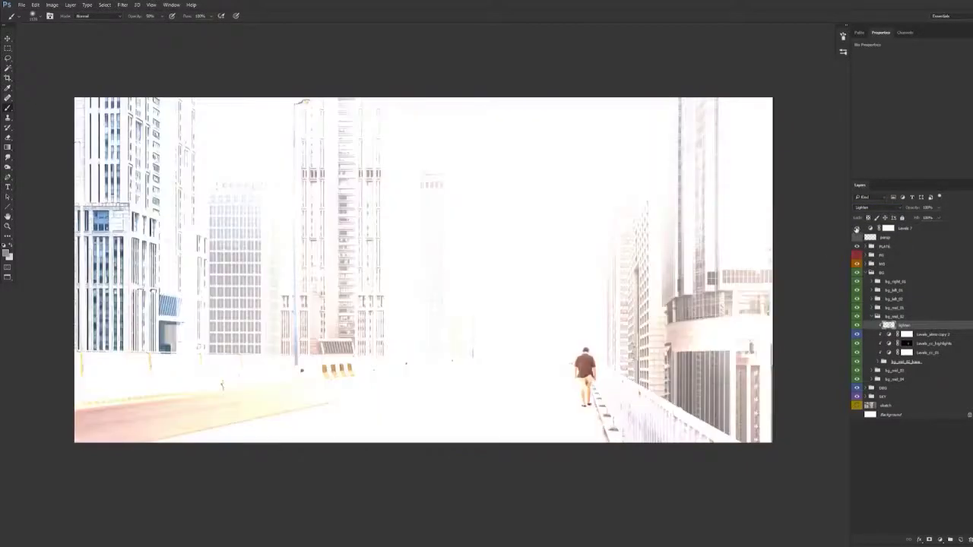
Reset the Levels 7 white input level to 255, and lower it again to 97 to check the dark values
left_click(906, 232)
mouse_move(908, 111)
left_mouse_down()
mouse_move(941, 115)
mouse_move(901, 118)
mouse_move(971, 120)
left_mouse_up()
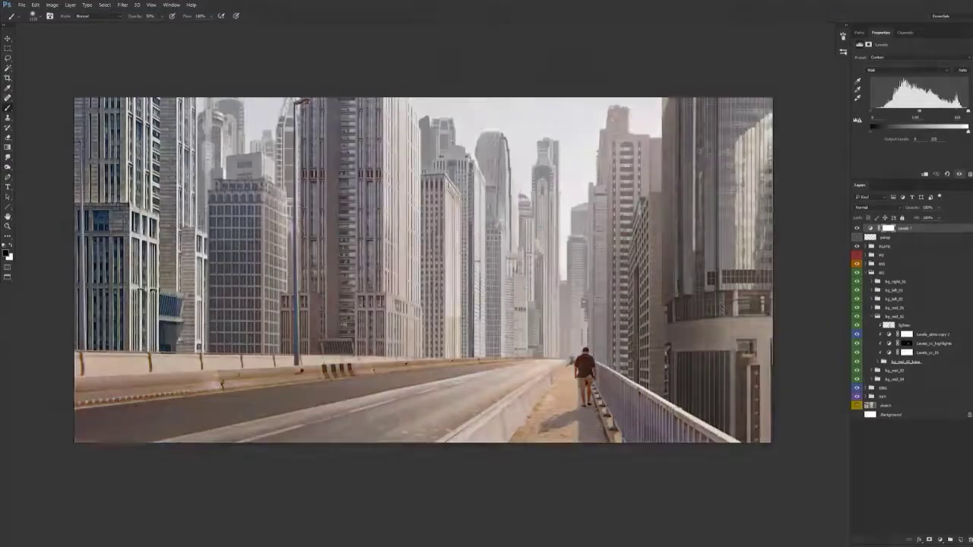
key("v")
left_click_drag(968, 112, 908, 123)
Collapse BG, expand MG, and hide mg_left_01 to mg_left_03 to inspect mg_left_04 and mg_right_01 by toggling their visibility
left_click(866, 273)
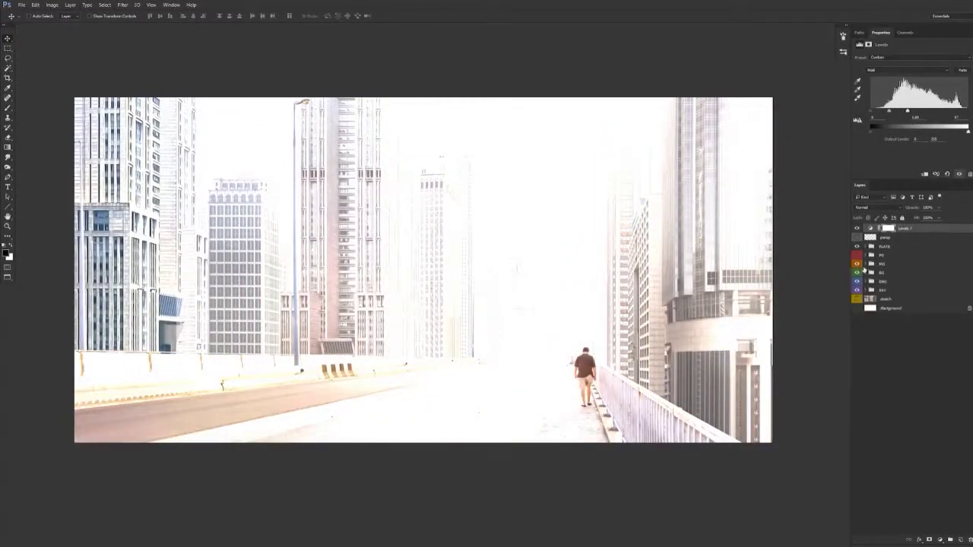
left_click(865, 265)
left_click_drag(858, 274, 859, 289)
left_click(857, 290)
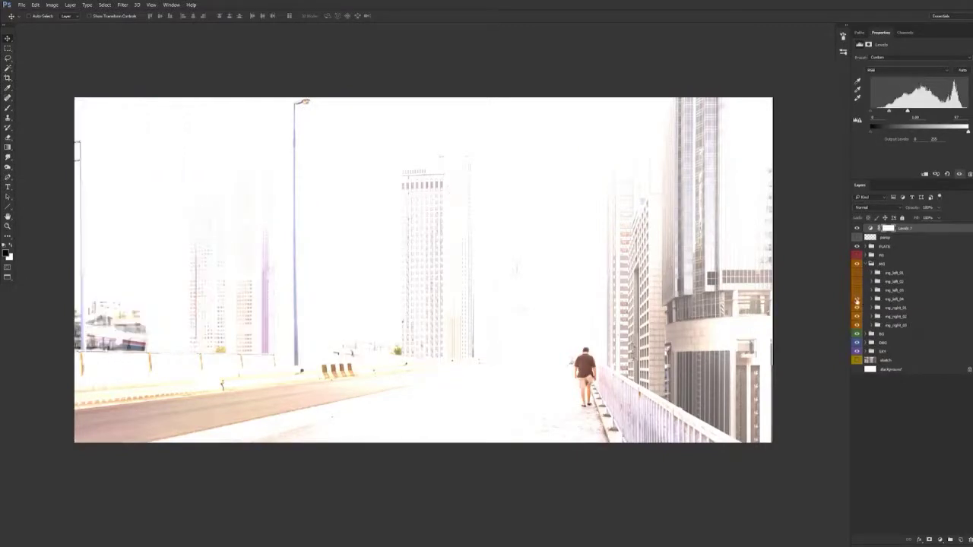
left_click(857, 300)
left_click(857, 308)
left_click(857, 308)
left_click(857, 299)
Open the Levels_cc_01 adjustment in mg_left_04 and switch it to the Red channel with Levels 7 hidden
left_click(872, 300)
left_click(926, 317)
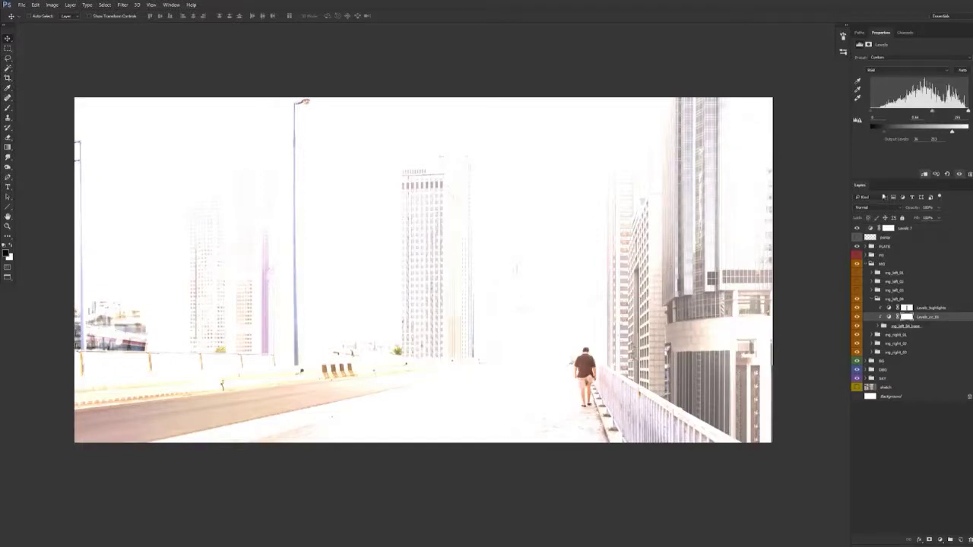
left_click(857, 229)
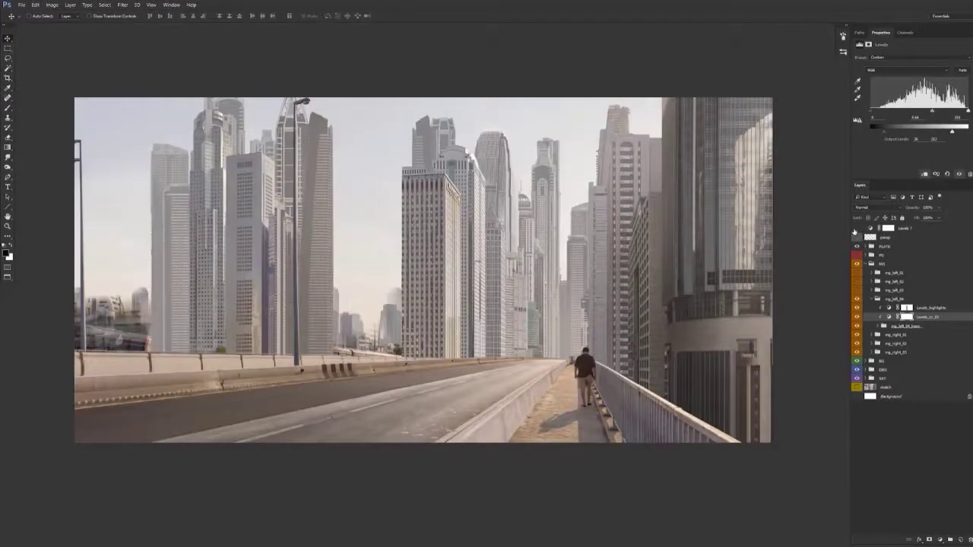
left_click(888, 70)
left_click(888, 87)
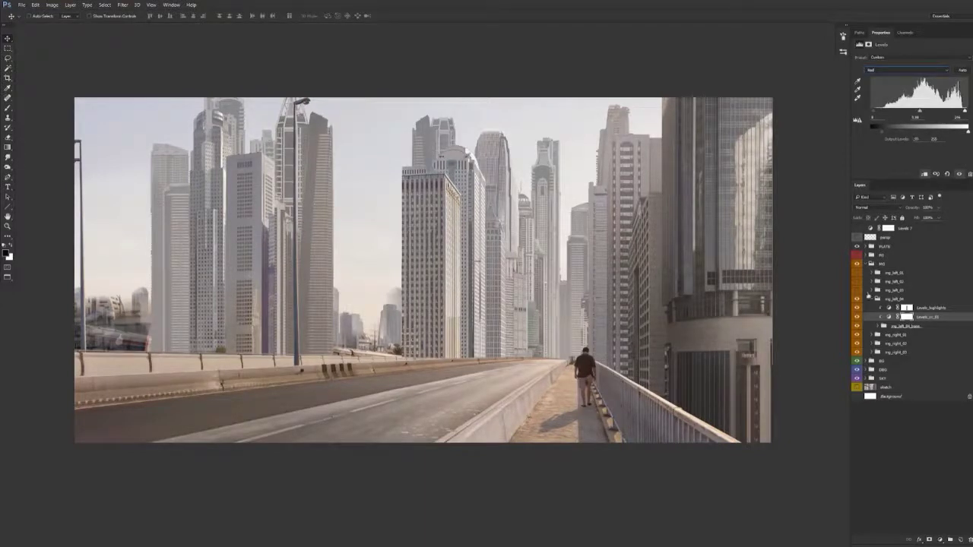
Show mg_left_01 to mg_left_03 and Levels 7 again, and raise the white input level of Levels 7 slightly
left_click(856, 291)
left_click(877, 300)
left_click_drag(859, 290, 858, 273)
left_click(856, 228)
left_click(910, 227)
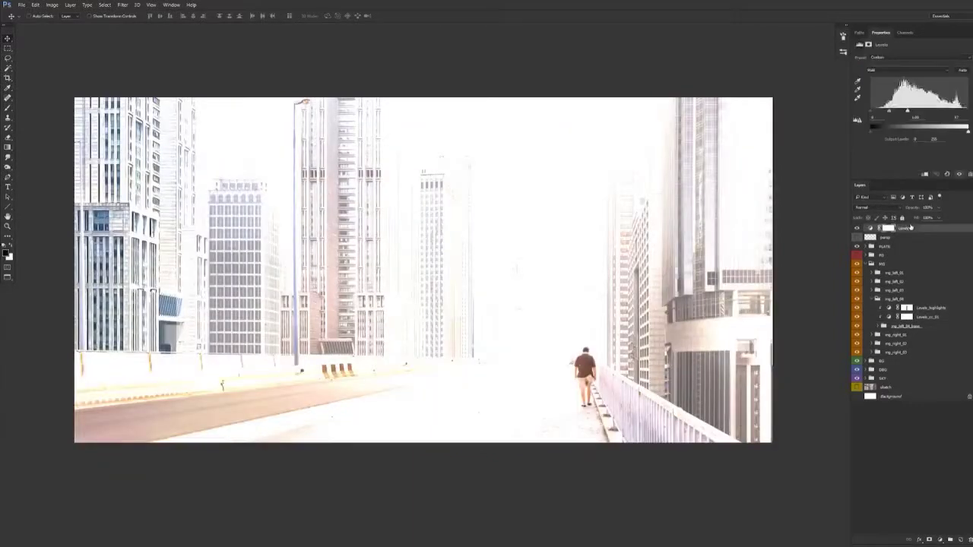
left_click_drag(901, 113, 921, 118)
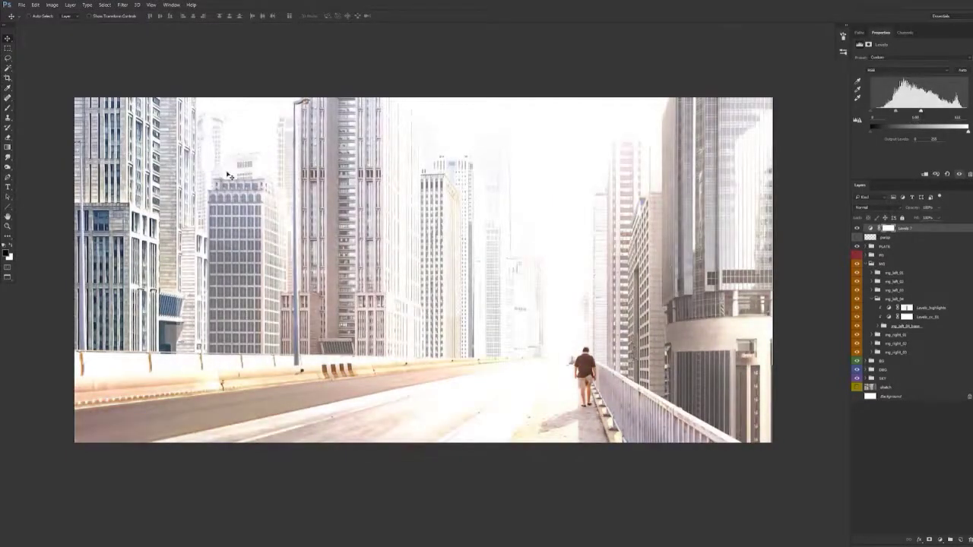
Collapse mg_left_04, expand the BG group, and collapse bg_mid_02 inside it
left_click(872, 299)
left_click(872, 335)
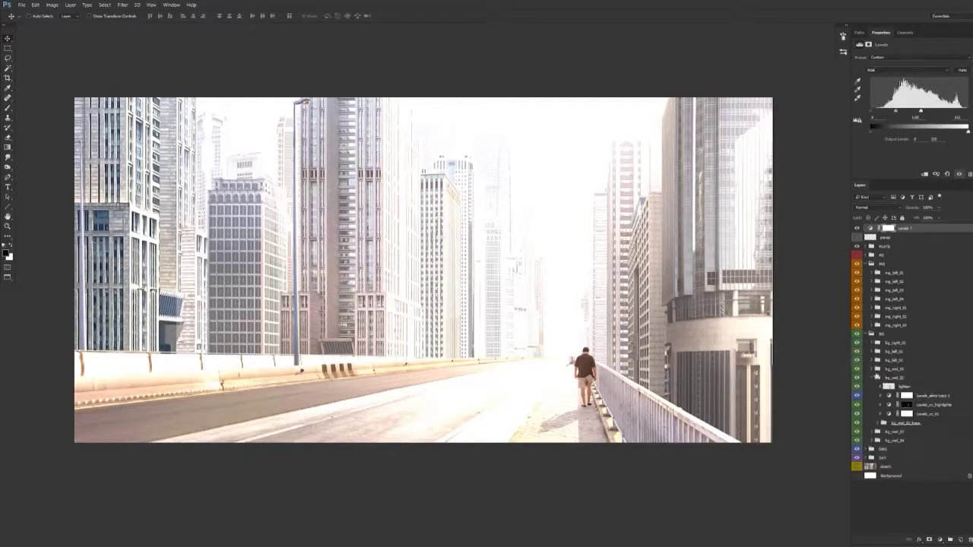
left_click(870, 377)
left_click(871, 378)
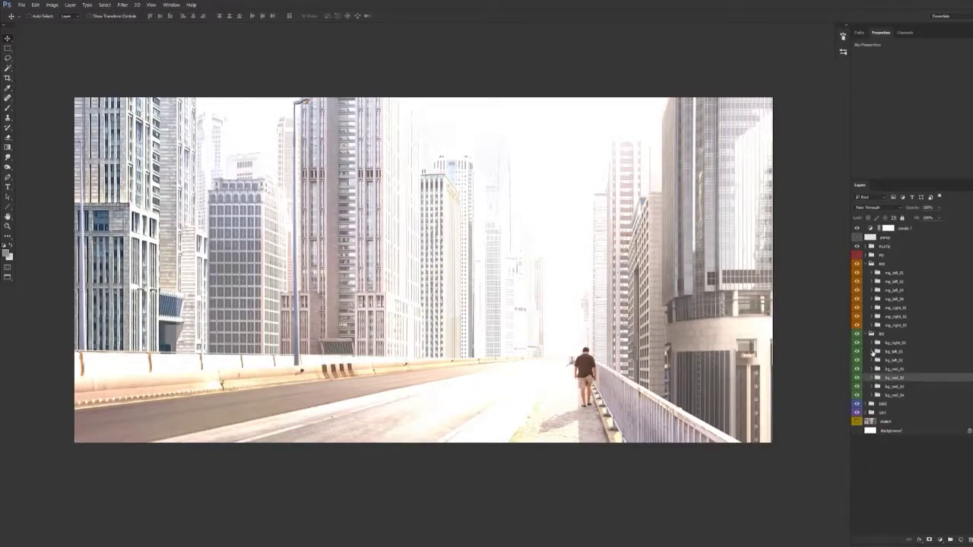
Set the midtone level of Levels_cc_01 in bg_left_01 to 0.76, comparing the result with Levels 7 off and on
left_click(877, 353)
left_click(924, 388)
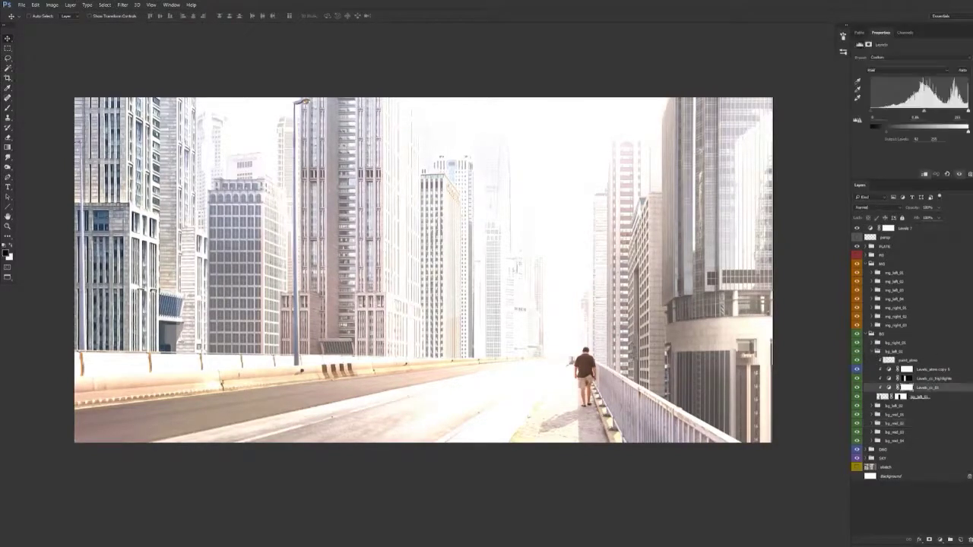
left_click_drag(926, 112, 929, 112)
left_click(858, 229)
left_click(859, 229)
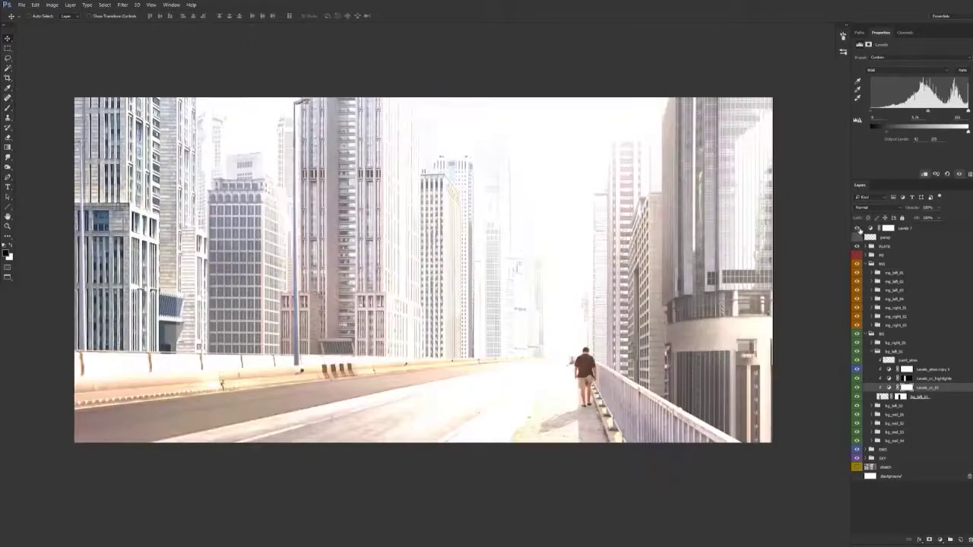
left_click(858, 228)
left_click(859, 229)
Lower the Levels 7 white input level again and check mg_left_01 by toggling its visibility
left_click(909, 228)
mouse_move(910, 113)
left_mouse_down()
mouse_move(895, 112)
mouse_move(936, 116)
mouse_move(889, 119)
mouse_move(907, 121)
left_mouse_up()
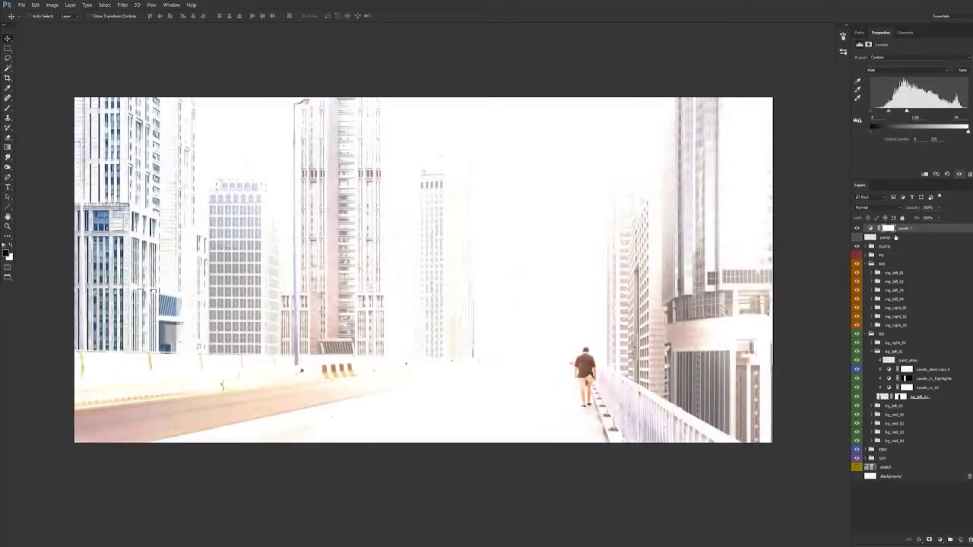
left_click(870, 335)
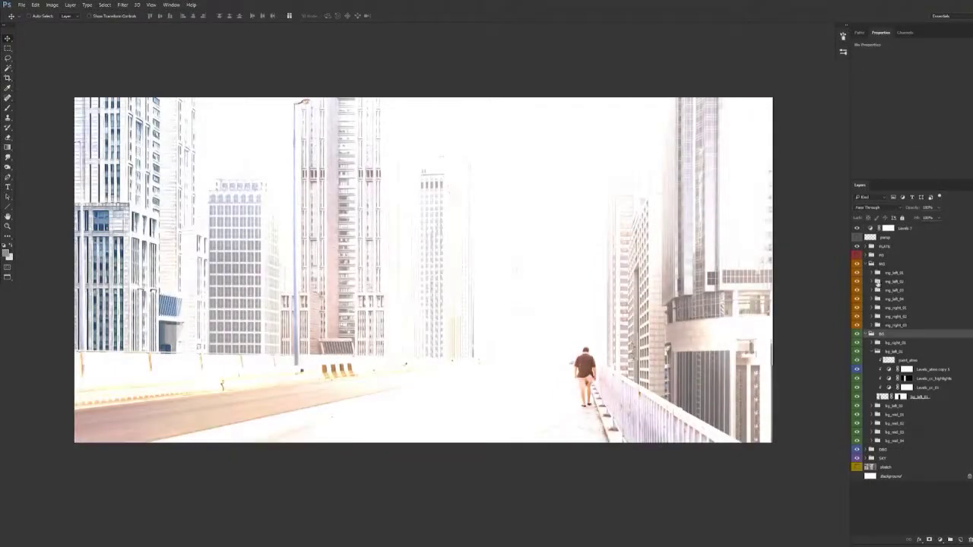
left_click(859, 273)
left_click(858, 273)
left_click(889, 274)
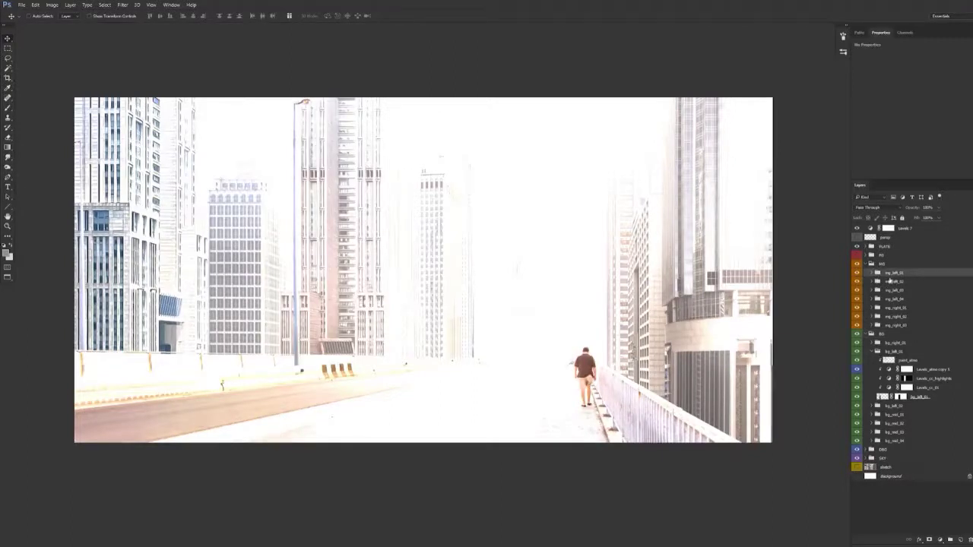
Darken the midtones of Levels_cc_01 in mg_left_01 slightly, collapse that group, and expand mg_left_02
left_click(872, 273)
left_click(928, 301)
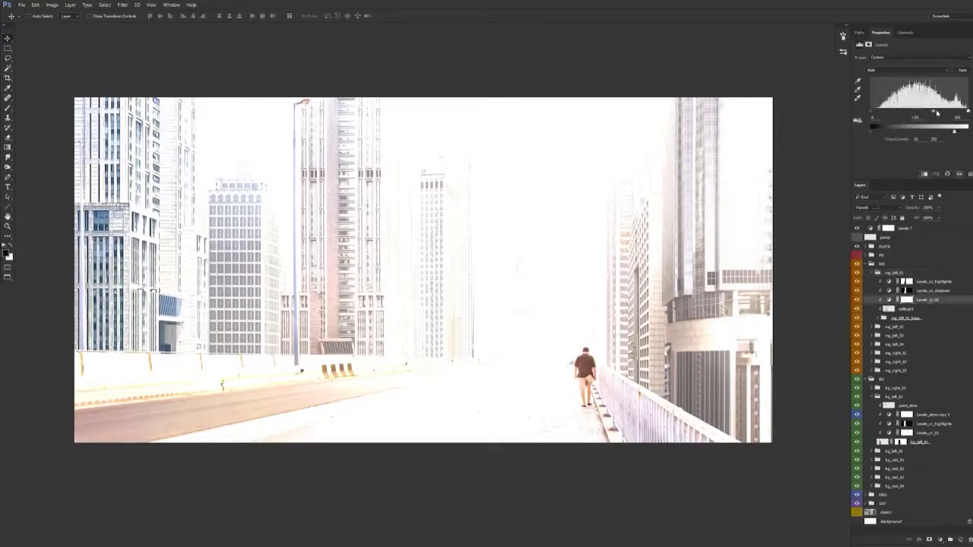
left_click_drag(937, 113, 936, 112)
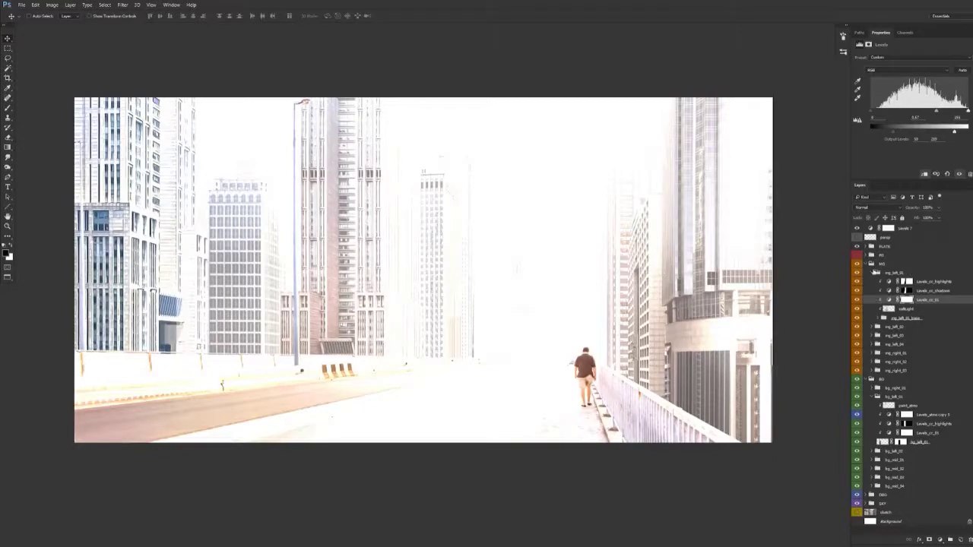
left_click(875, 272)
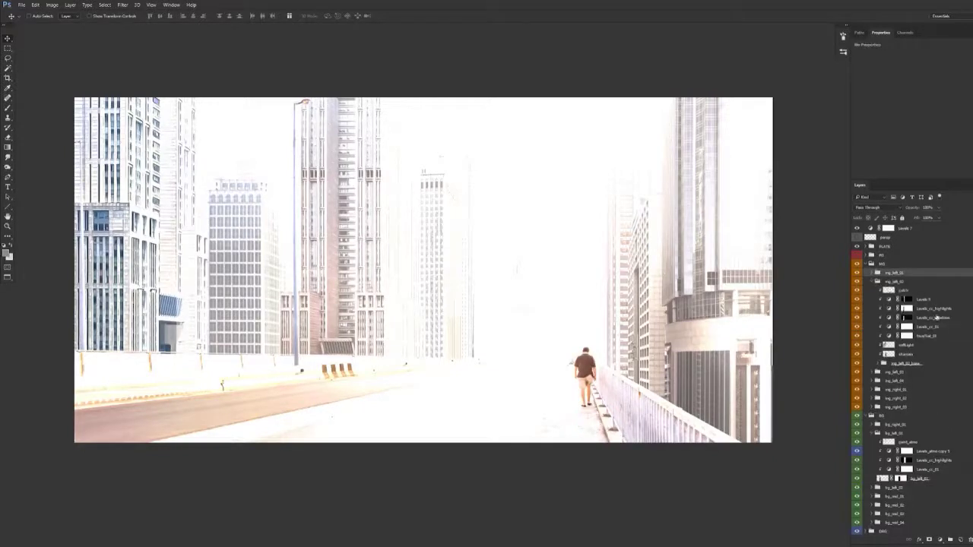
Adjust the midtones of Levels_cc_01 in mg_left_02 and set its output black level to 57, hide Levels 7, and collapse the group
left_click(931, 329)
left_click_drag(946, 112, 944, 115)
left_click_drag(894, 135, 894, 135)
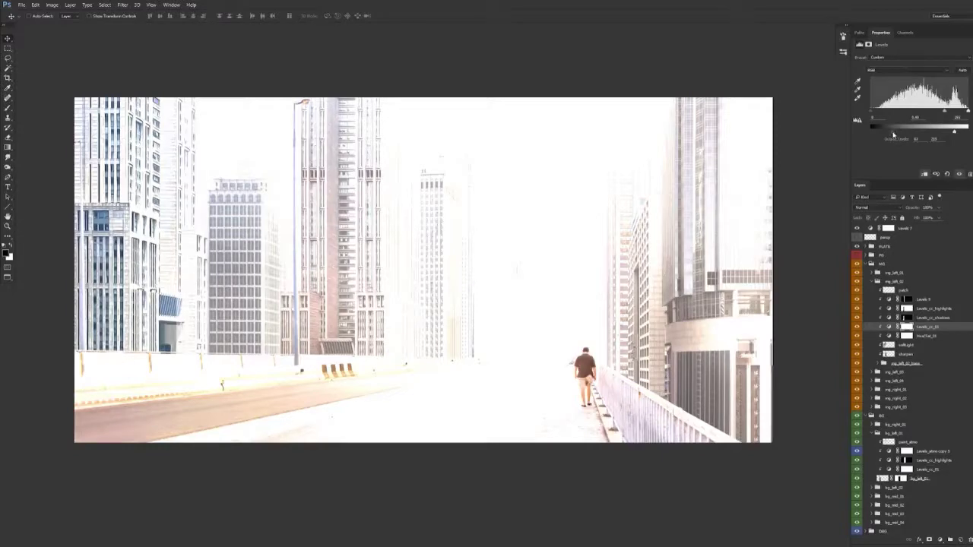
left_click(858, 229)
left_click_drag(509, 388, 497, 396)
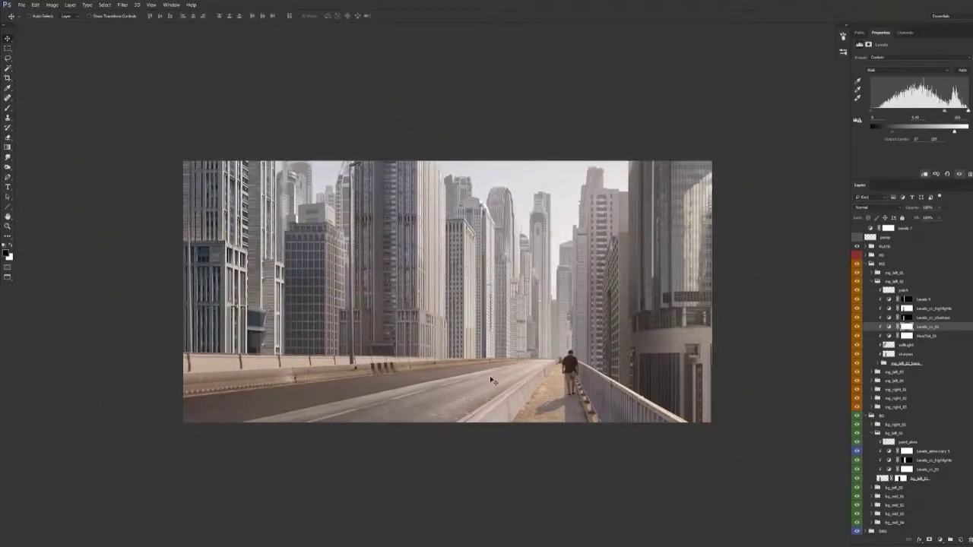
left_click(872, 282)
Show the FG group and the Levels 7 check, and lower its white input level strongly to compare foreground values
left_click(858, 256)
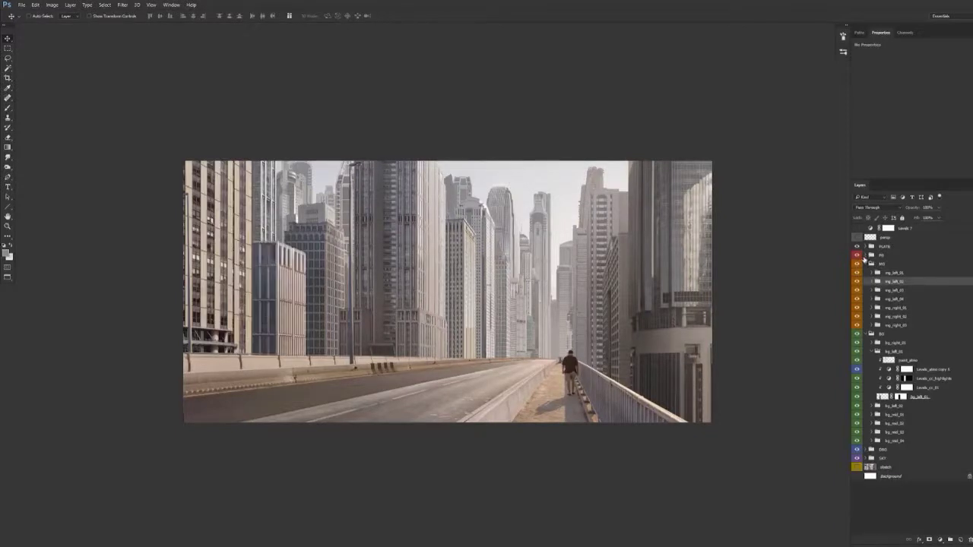
left_click(857, 228)
left_click(907, 229)
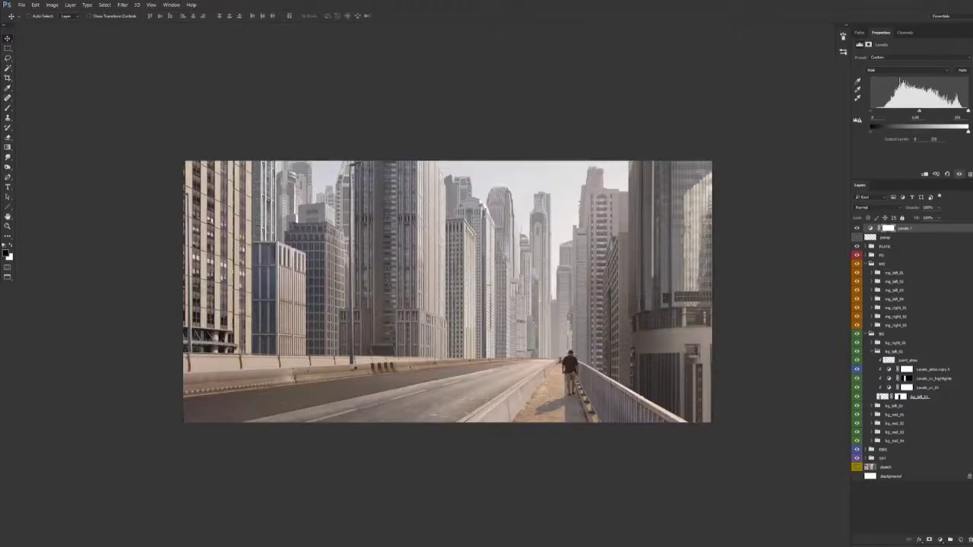
left_click_drag(966, 113, 910, 123)
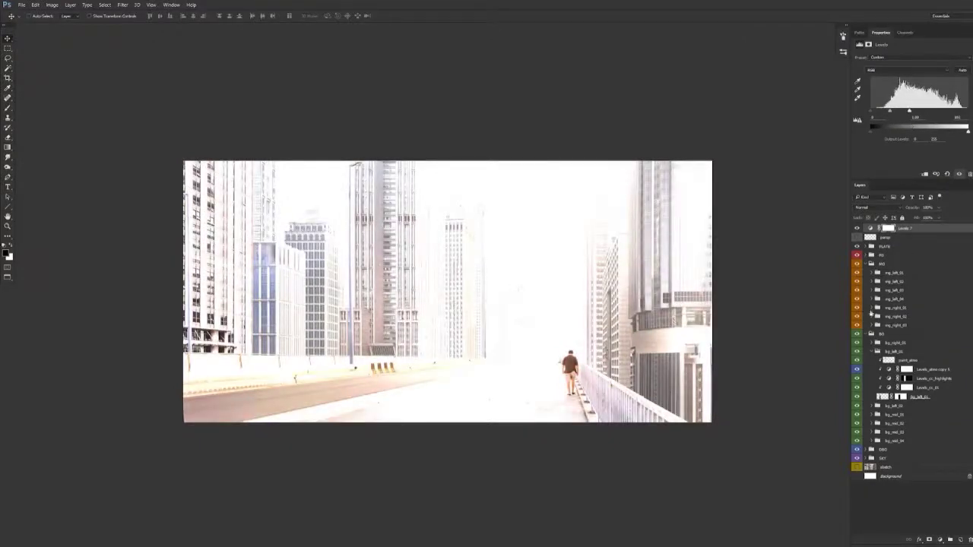
Add a clipped Levels_atmo copy with reduced opacity at the top of mg_right_03, and collapse the group
left_click(859, 307)
left_click(858, 325)
left_click(857, 326)
left_click(873, 325)
left_click_drag(906, 346, 929, 333)
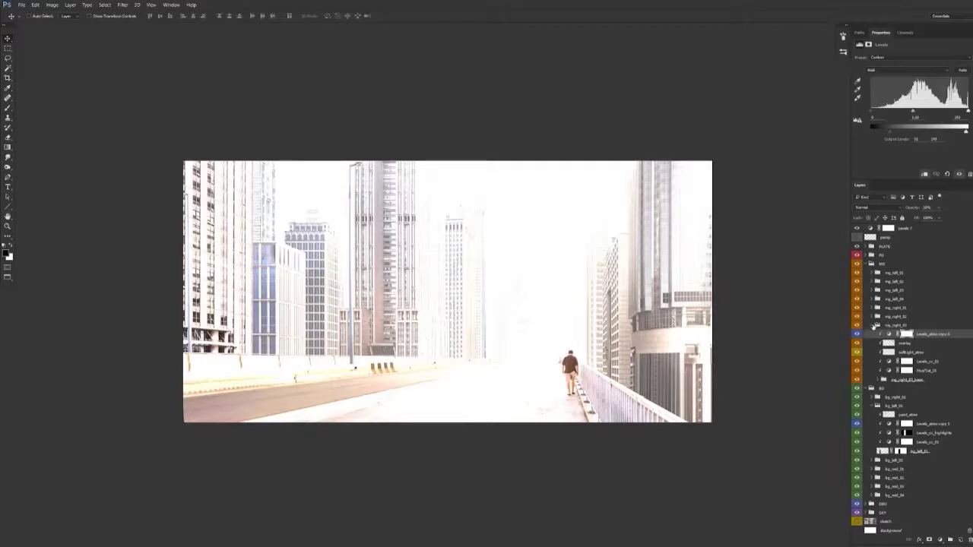
left_click(875, 325)
Hide Levels 7, collapse bg_left_01 and BG, and compare the image with the MG group off and on
left_click(856, 229)
left_click_drag(666, 425, 673, 406)
left_click(876, 351)
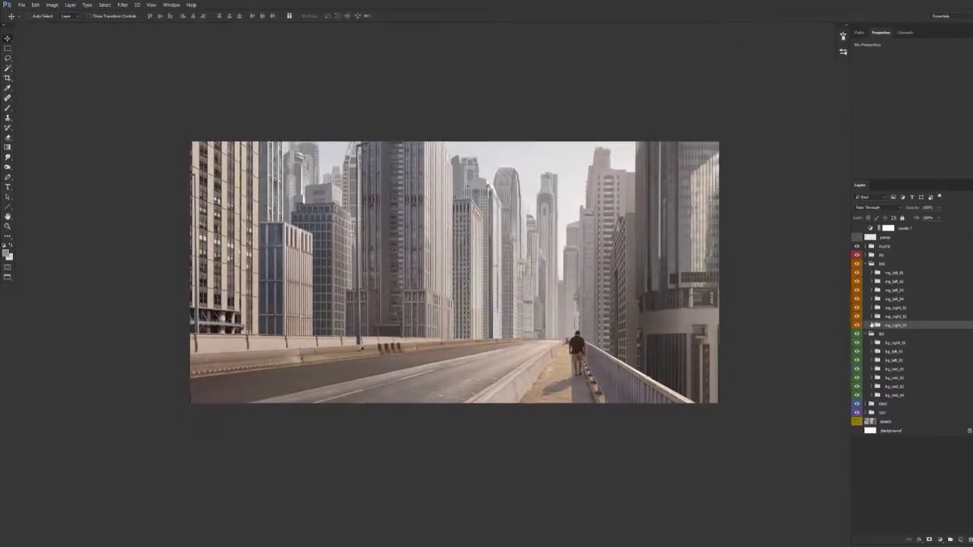
left_click(869, 334)
left_click(869, 334)
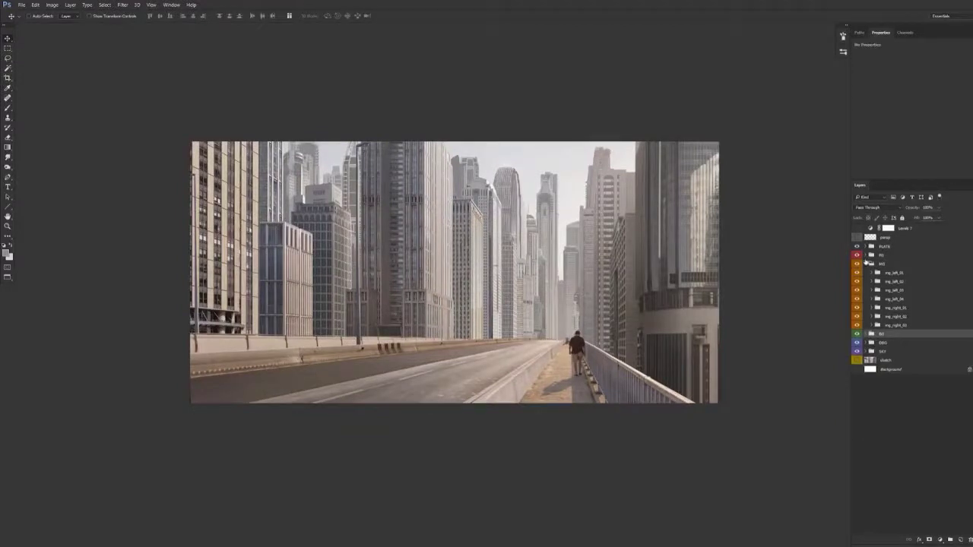
left_click(858, 263)
left_click(858, 263)
left_click_drag(508, 301, 482, 295)
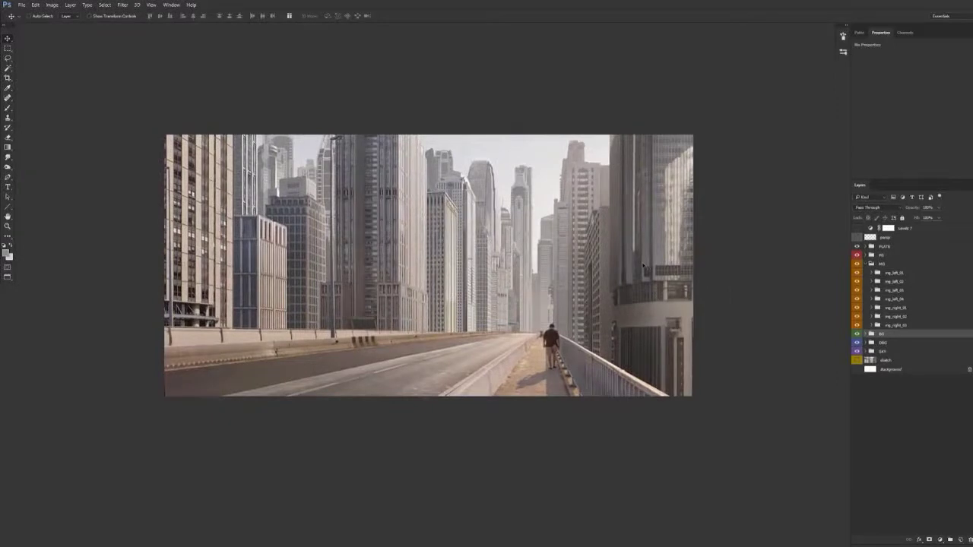
Add a new layer at the top of MG and brush haze in a sampled sky color over the buildings beside the walkway
left_click(905, 275)
left_click(961, 540)
key("b")
left_click(596, 157, "alt")
left_click_drag(556, 230, 573, 250)
left_click(538, 237)
left_click_drag(686, 235, 633, 269)
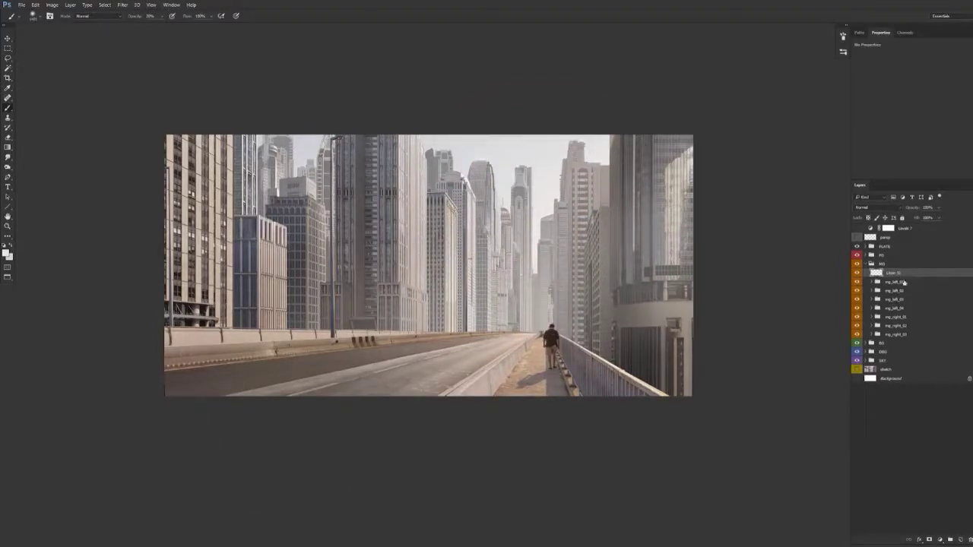
Move the haze layer to the top of BG and paint soft haze around the distant end of the road
left_click(866, 345)
left_click_drag(918, 274, 909, 349)
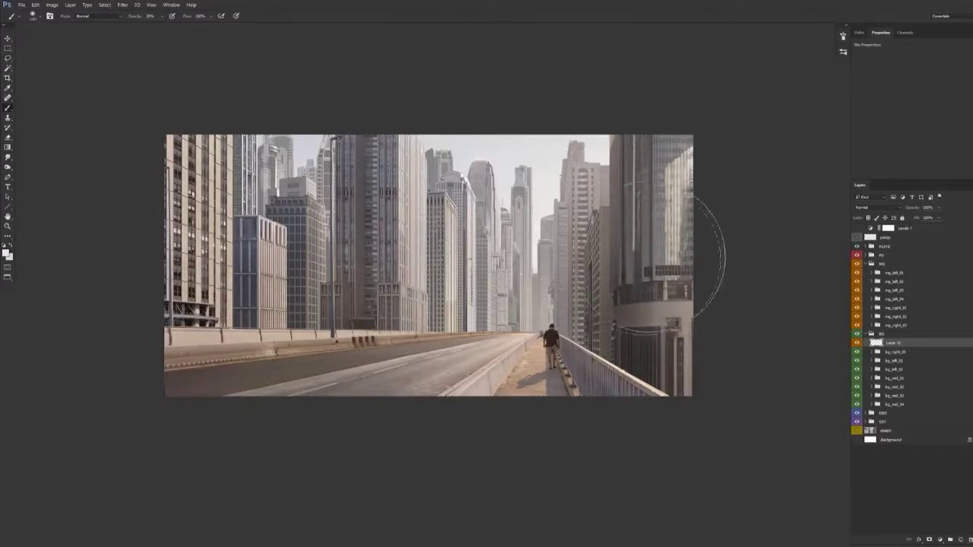
left_click_drag(619, 285, 433, 350)
key("ctrl+z")
left_click_drag(540, 318, 464, 324)
left_click_drag(608, 300, 494, 334)
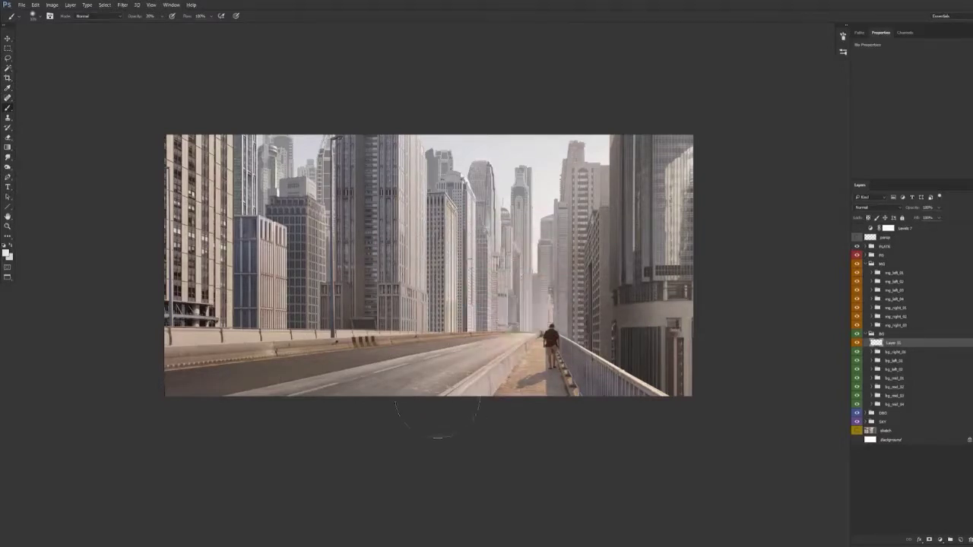
Rename the haze layer as atmo, and identify bg_mid_01 and bg_mid_02 by toggling their visibility
double_click(892, 343)
type("atmo")
left_click(857, 380)
left_click(857, 379)
left_click(858, 387)
left_click(858, 387)
Duplicate the atmo layer and place the copy between bg_mid_02 and bg_mid_03
left_click_drag(901, 347, 900, 390)
left_click(856, 381)
left_click(857, 381)
left_click_drag(891, 388, 899, 403)
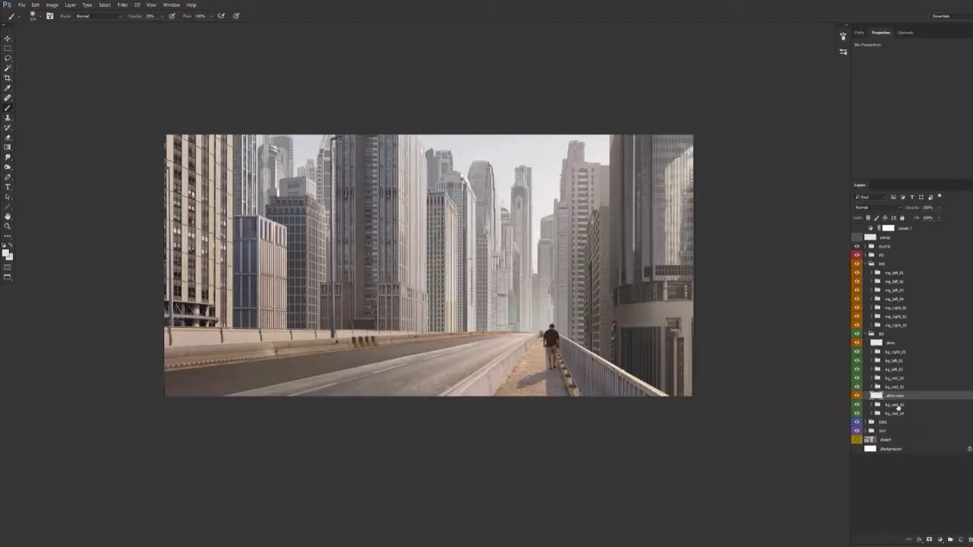
Paint denser haze at 50% brush opacity on the atmo copy around the distant towers' bases, and rename the copy as atmo
key("5")
left_click(504, 309)
left_click_drag(503, 360, 525, 351)
key("v")
key("b")
key("2")
key("v")
left_click_drag(521, 405, 527, 400)
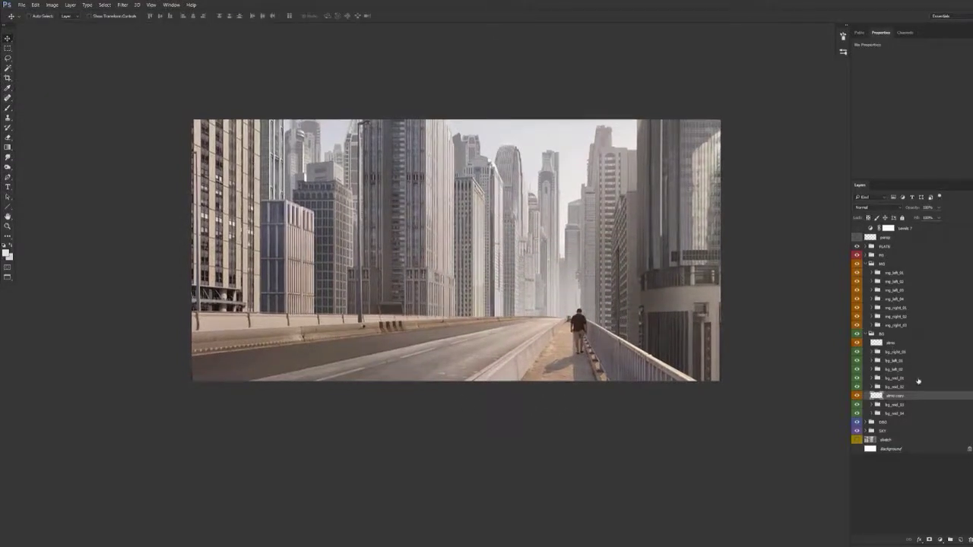
double_click(896, 396)
Check the MG group by toggling its visibility, and add a new empty layer above mg_left_01 at the group's top
left_click(858, 265)
left_click(857, 265)
left_click(903, 274)
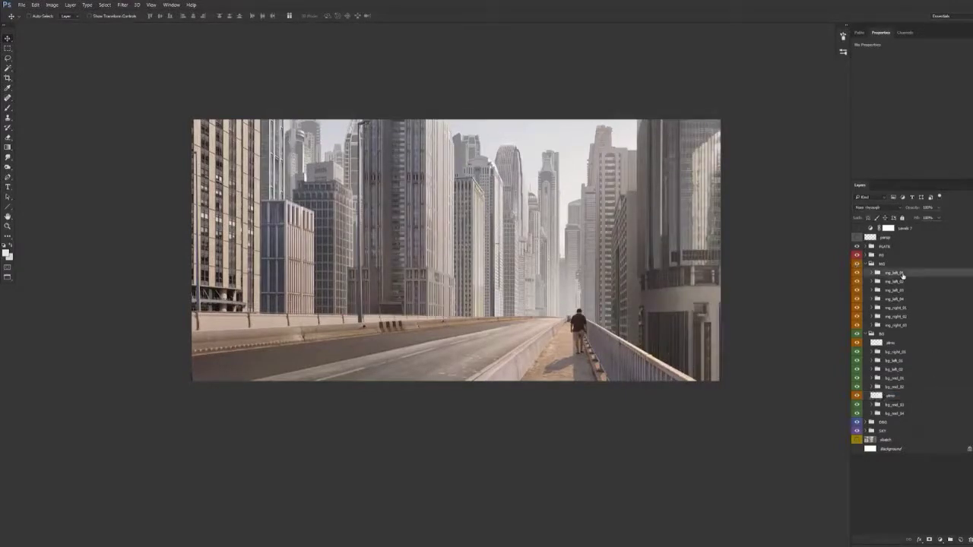
left_click(961, 539)
Paint soft haze at 20% brush opacity over the lower part of the left midground buildings on the new MG layer
key("b")
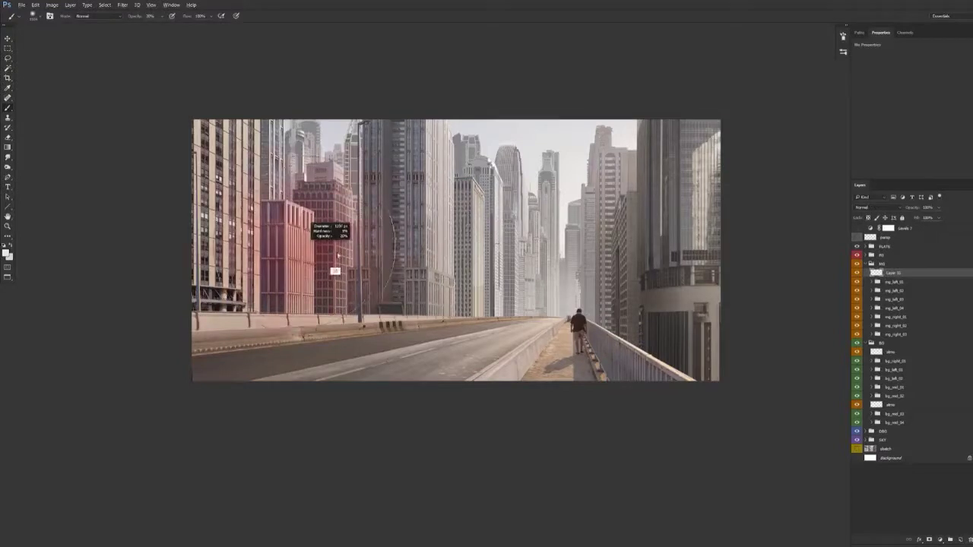
left_click_drag(321, 262, 301, 186)
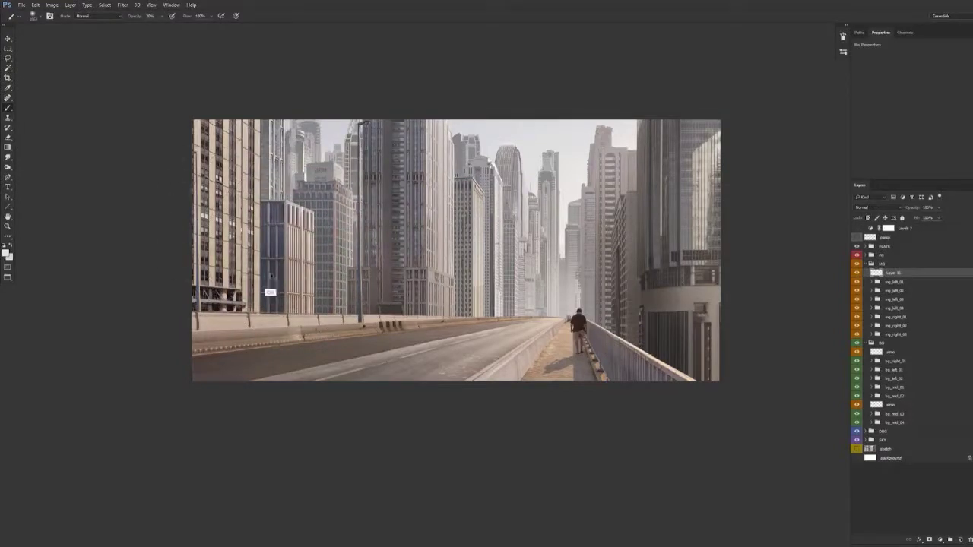
key("ctrl+z")
mouse_move(239, 217)
left_mouse_down()
mouse_move(284, 363)
mouse_move(292, 369)
mouse_move(343, 301)
mouse_move(331, 293)
mouse_move(355, 281)
left_mouse_up()
mouse_move(340, 332)
left_mouse_down()
mouse_move(306, 370)
mouse_move(321, 354)
left_mouse_up()
key("ctrl+z")
key("e")
key("b")
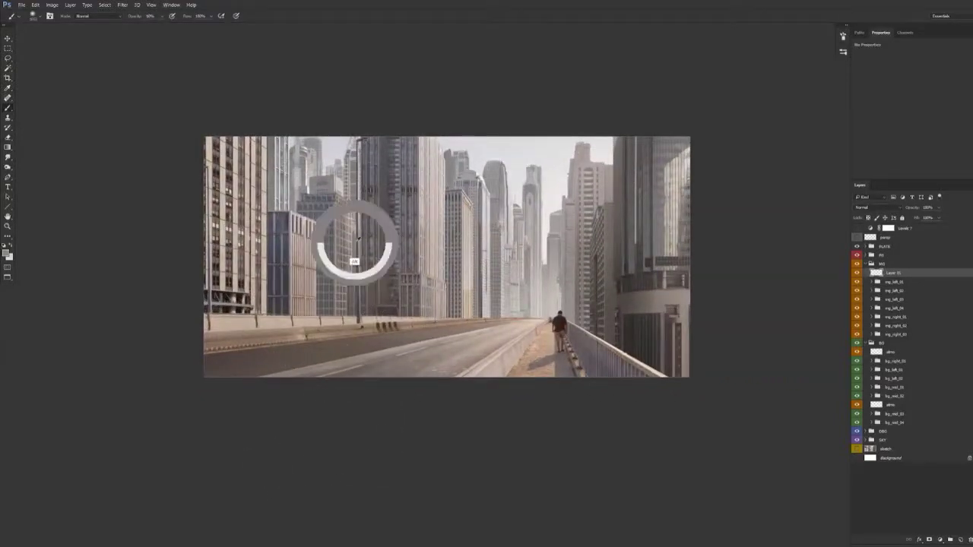
key("2")
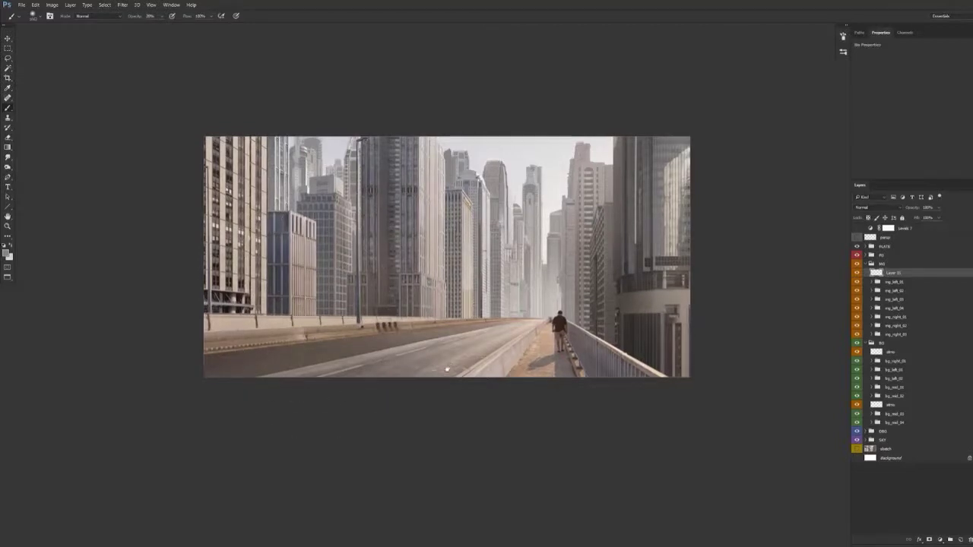
left_click_drag(448, 365, 426, 374)
Brighten mg_left_02 by setting the Levels_cc_01 midtones to 0.45 and lowering its output white level
key("v")
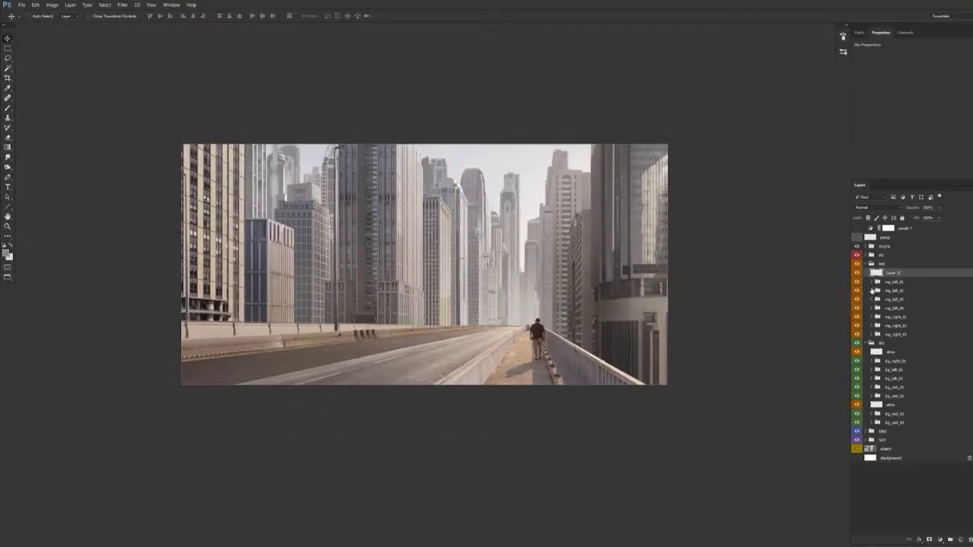
left_click(871, 291)
left_click(938, 336)
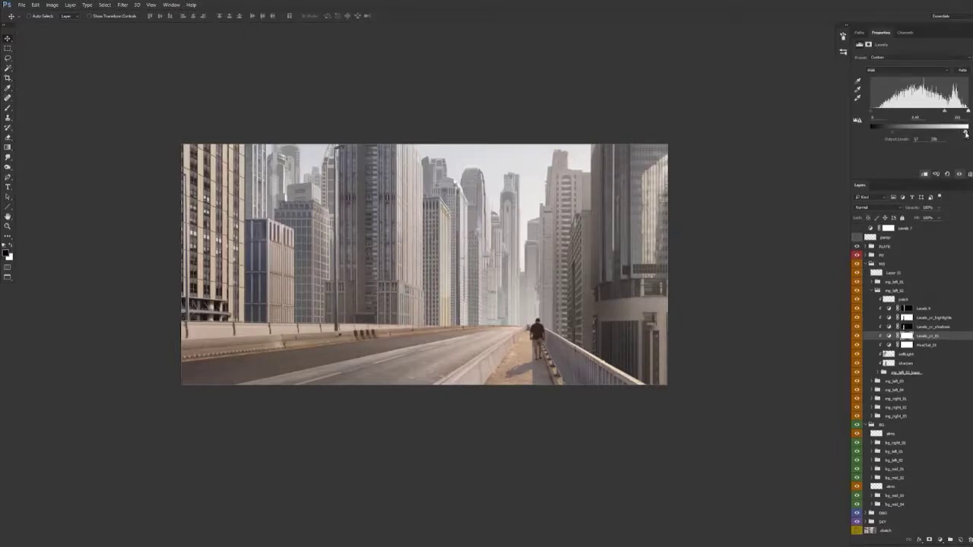
left_click_drag(940, 113, 942, 114)
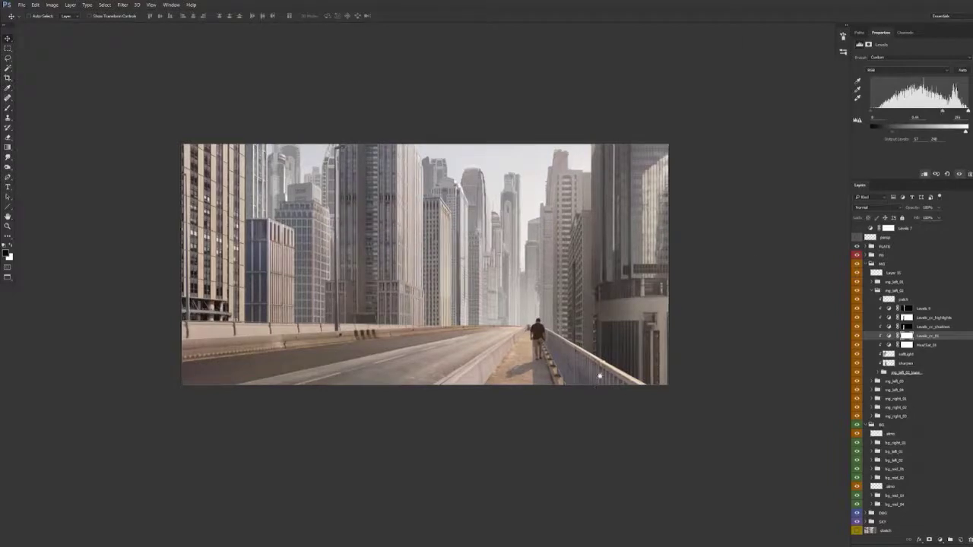
left_click_drag(597, 386, 600, 374)
left_click(872, 290)
Rename the new MG haze layer as atmo, and reduce the layer opacity of the atmo layers in MG and BG
double_click(898, 273)
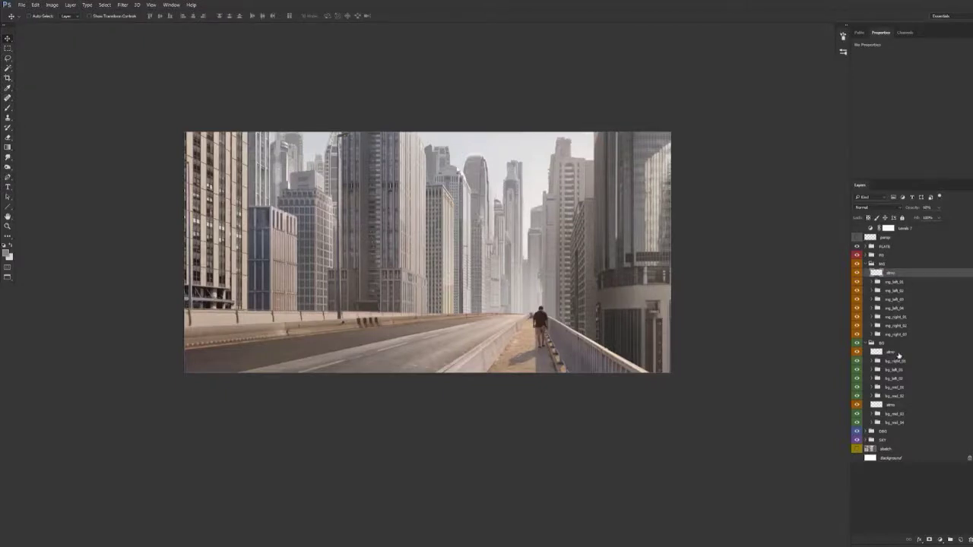
left_click(899, 354)
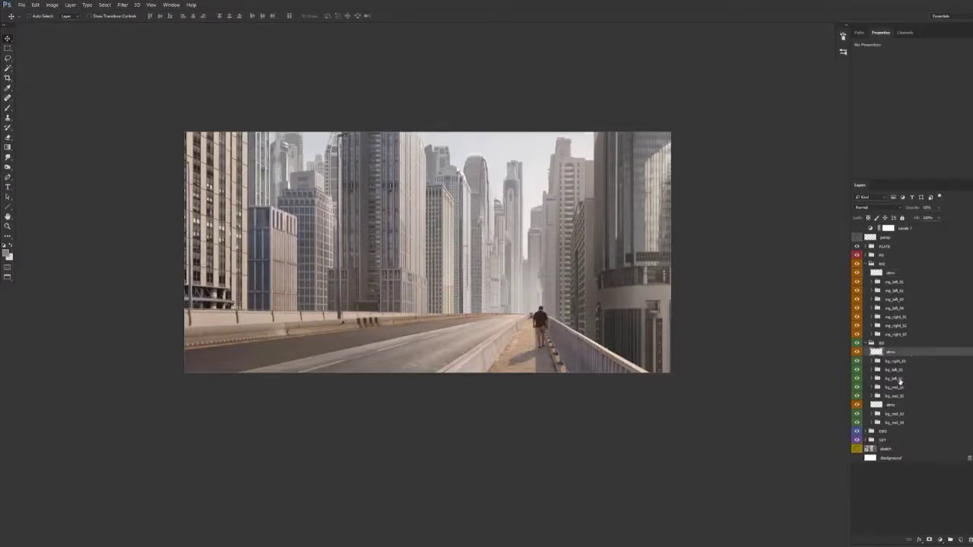
left_click(898, 407)
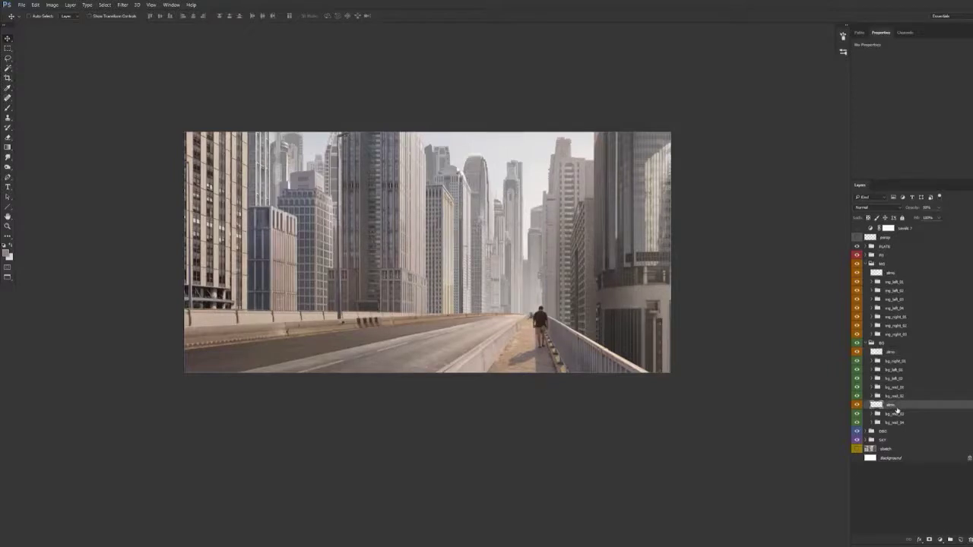
left_click(867, 343)
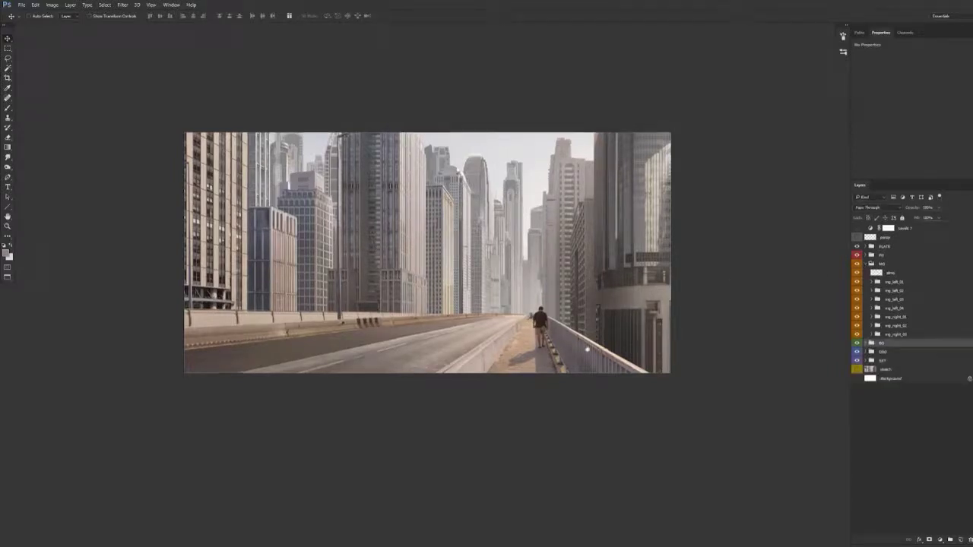
left_click_drag(591, 346, 608, 343)
Compare the buildings mg_left_01 to mg_left_04 and the whole MG group by toggling their visibility
left_click(858, 282)
left_click(858, 283)
left_click(858, 291)
left_click(858, 291)
left_click(858, 300)
left_click(858, 301)
left_click(858, 309)
left_click(859, 309)
left_click(866, 265)
left_click(857, 266)
left_click(858, 265)
left_click(866, 265)
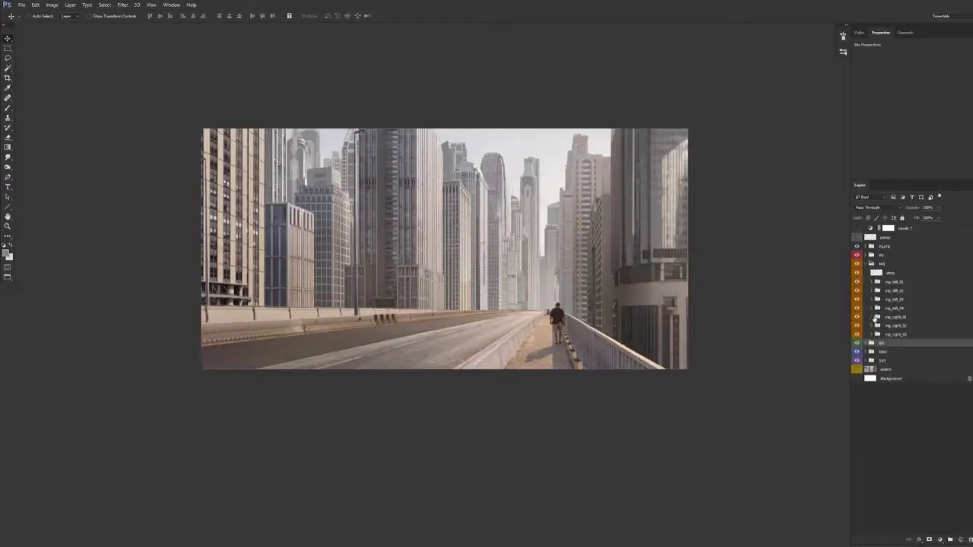
Add a clipped layer named flare above softLight_atmo in mg_right_01 and set its blend mode to Overlay
double_click(876, 319)
key("Escape")
left_click(872, 317)
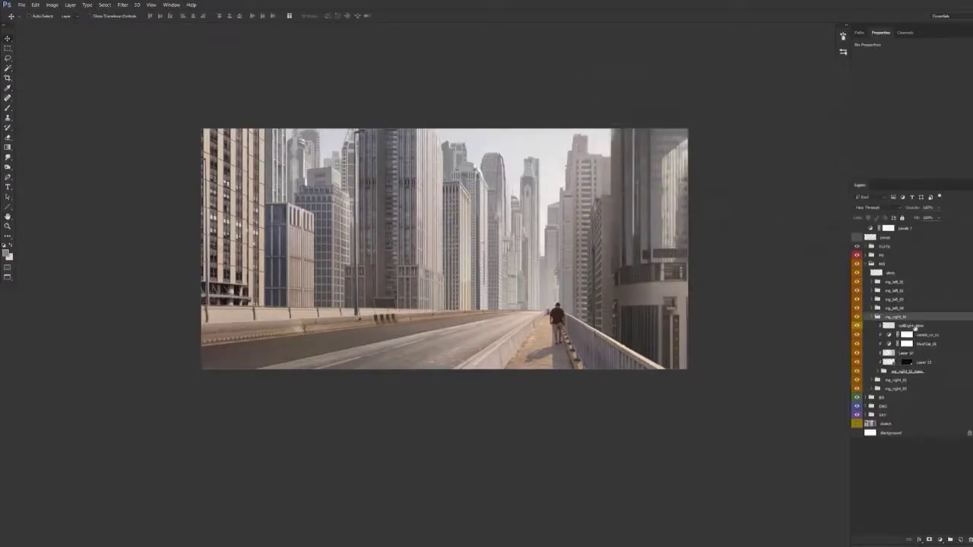
left_click(936, 327)
left_click(960, 540)
left_click(911, 330, "alt")
double_click(906, 326)
type("atmo")
key("Return")
left_click(882, 207)
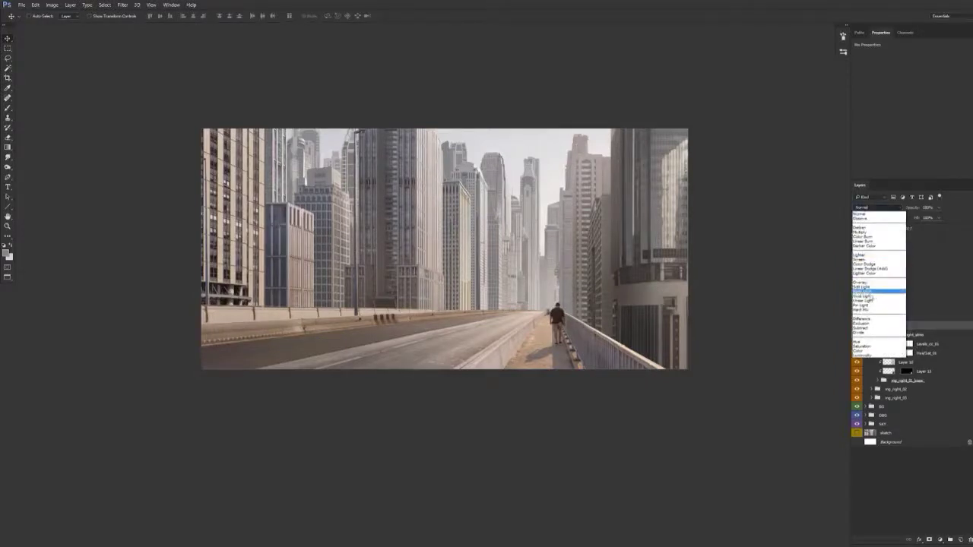
left_click(866, 282)
Paint a soft glow in a sampled light sky color over the upper part of the large right-hand tower on the flare layer
left_click_drag(584, 327, 572, 349)
key("b")
left_click(571, 179, "alt")
left_click_drag(592, 155, 644, 159)
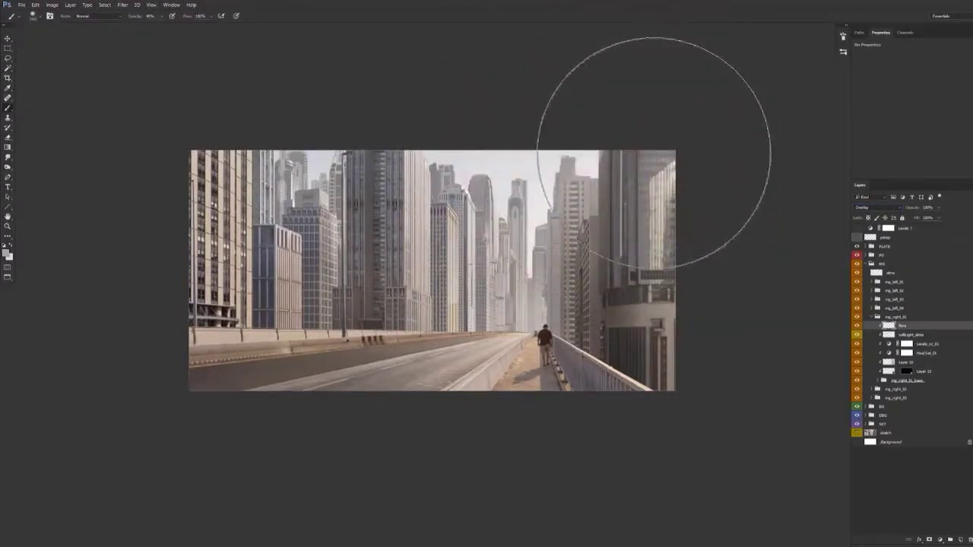
key("3")
mouse_move(495, 200)
left_mouse_down()
mouse_move(465, 231)
mouse_move(462, 216)
left_mouse_up()
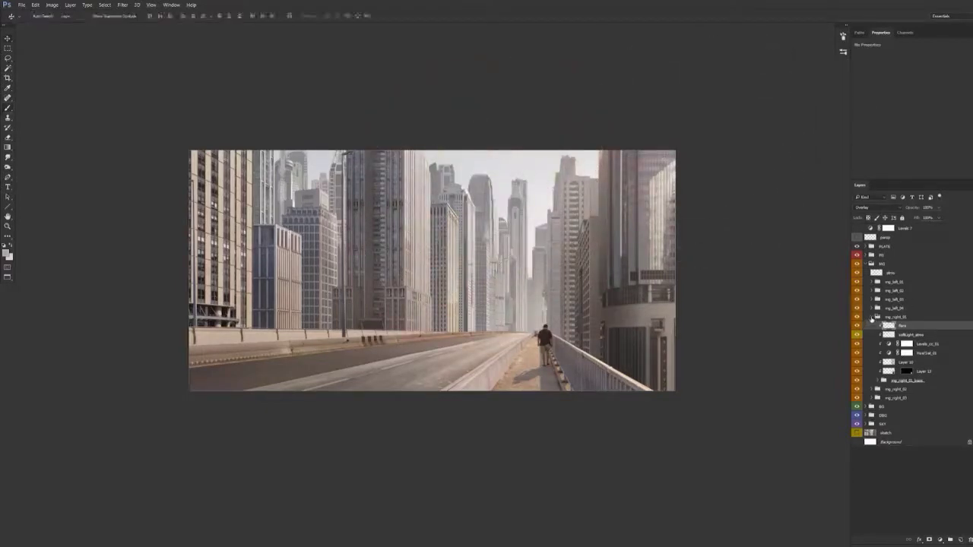
left_click(872, 317)
left_click(866, 266)
left_click(866, 265)
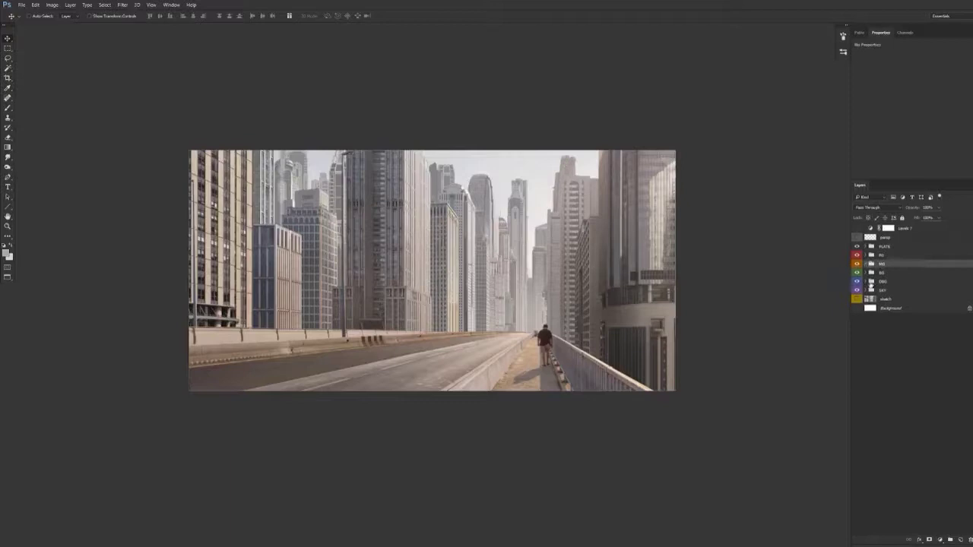
Identify the distant dbg_01 buildings in the DBG group by toggling their visibility
left_click(868, 282)
left_click(866, 283)
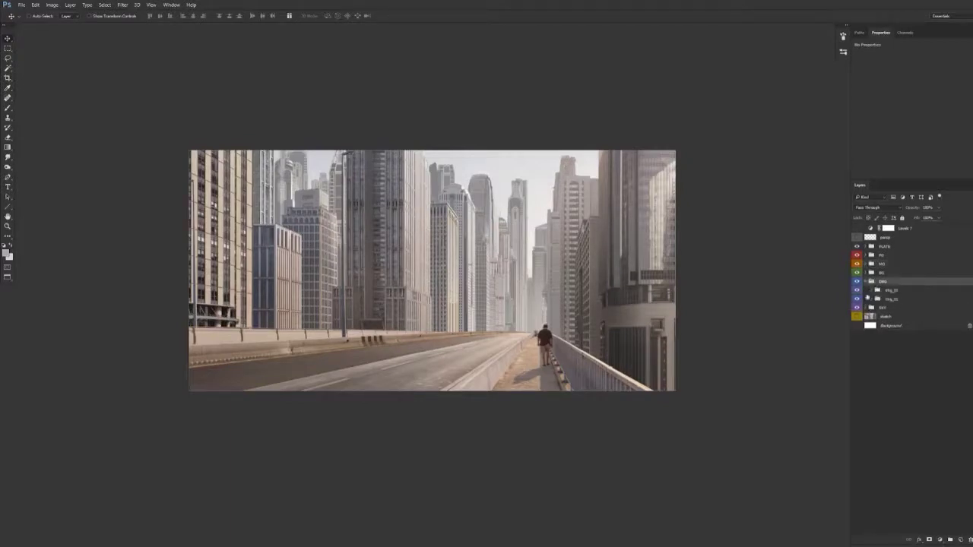
left_click(858, 291)
left_click(857, 291)
left_click(858, 291)
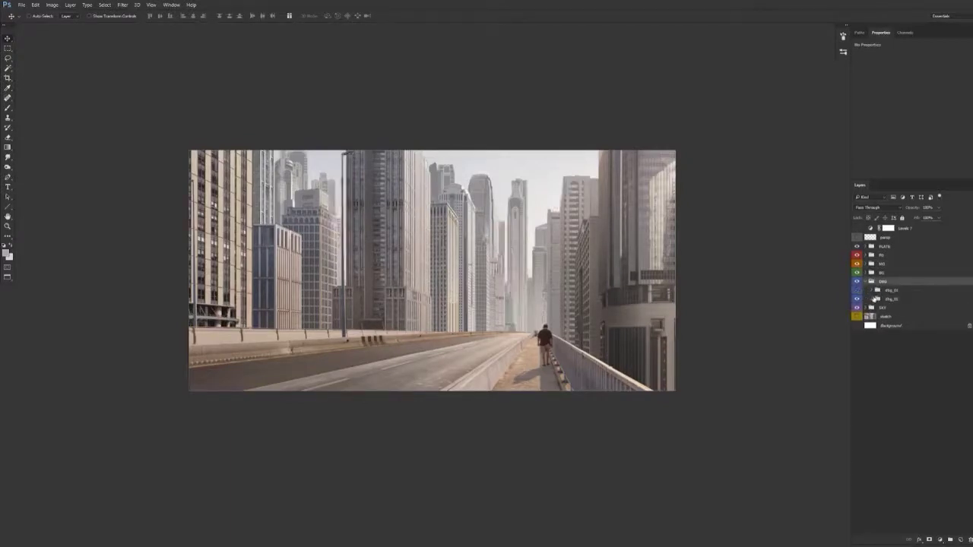
left_click(858, 291)
Paint soft haze in a sampled sky color over the far left towers on the paintHighlights layer of dbg_02
left_click(872, 298)
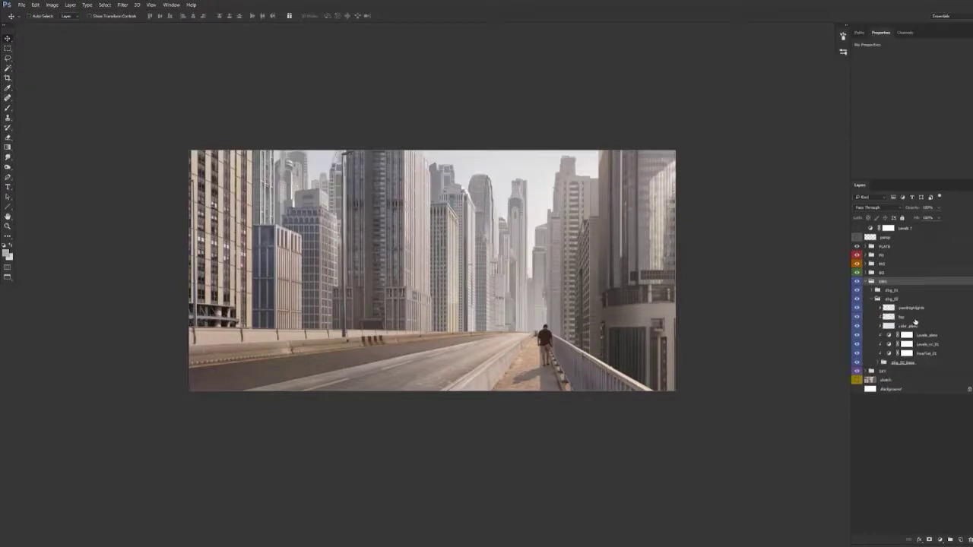
left_click(915, 319)
left_click(914, 310)
key("b")
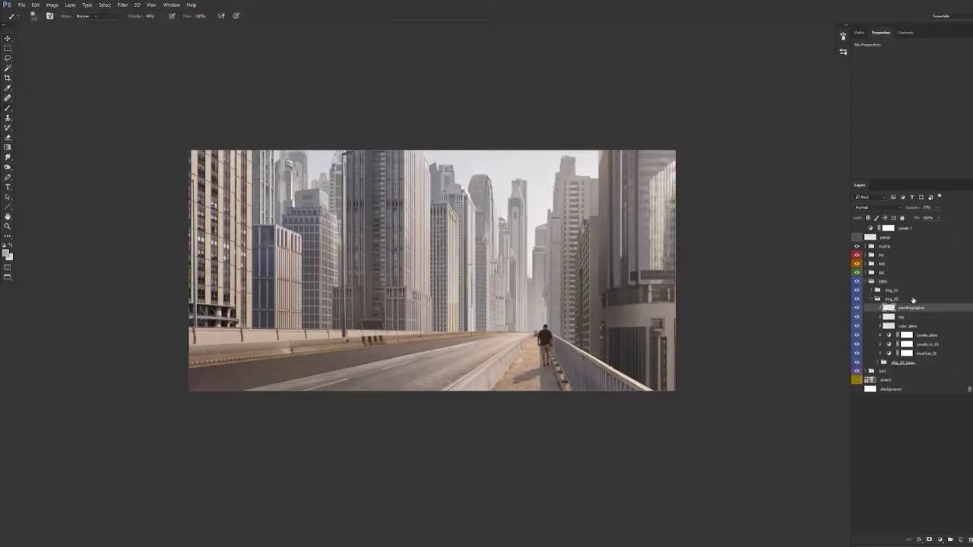
left_click(503, 192, "alt")
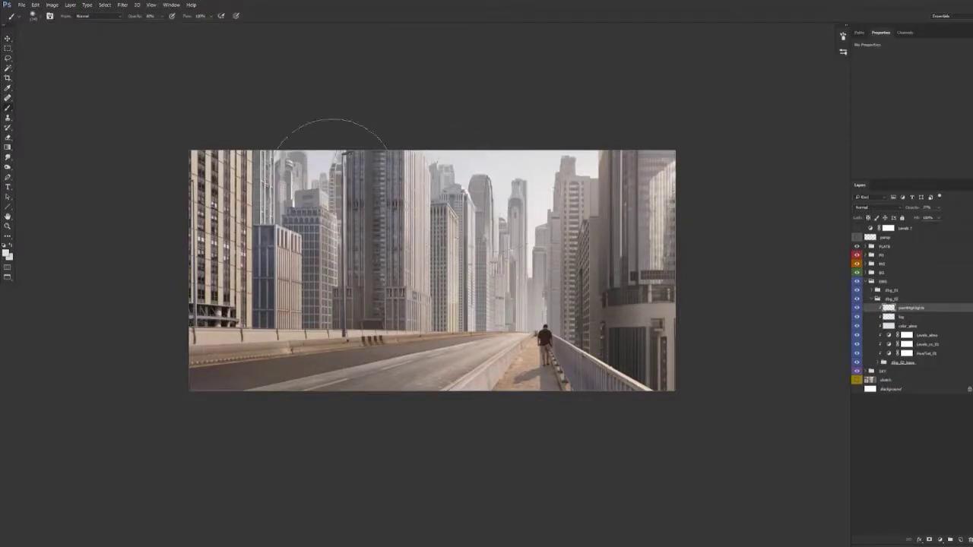
left_click_drag(321, 179, 308, 179)
key("4")
key("3")
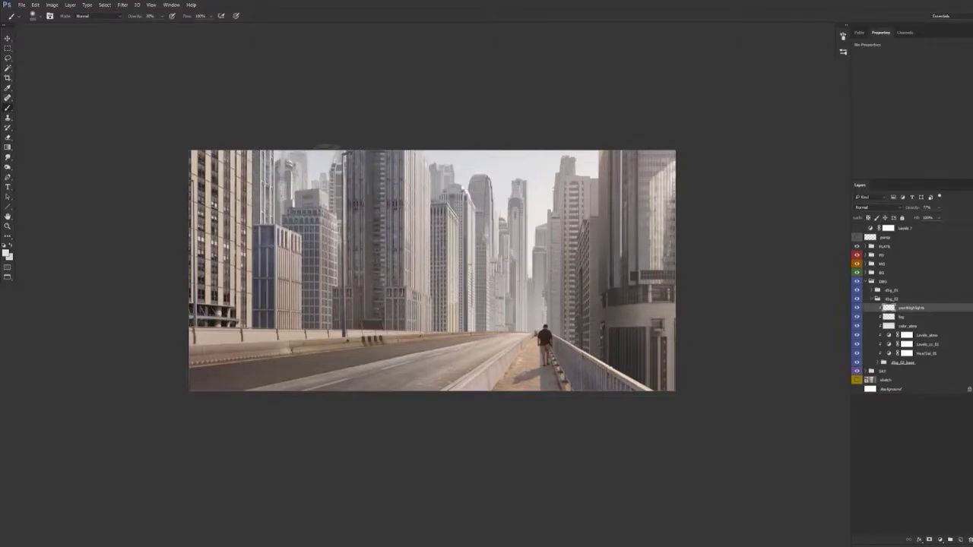
Paint light haze over the distant central towers on the paintHighlights layer, undoing the last stroke and reducing brush opacity to 10%
left_click_drag(547, 256, 514, 255)
left_click_drag(515, 198, 532, 200)
left_click_drag(521, 225, 525, 191)
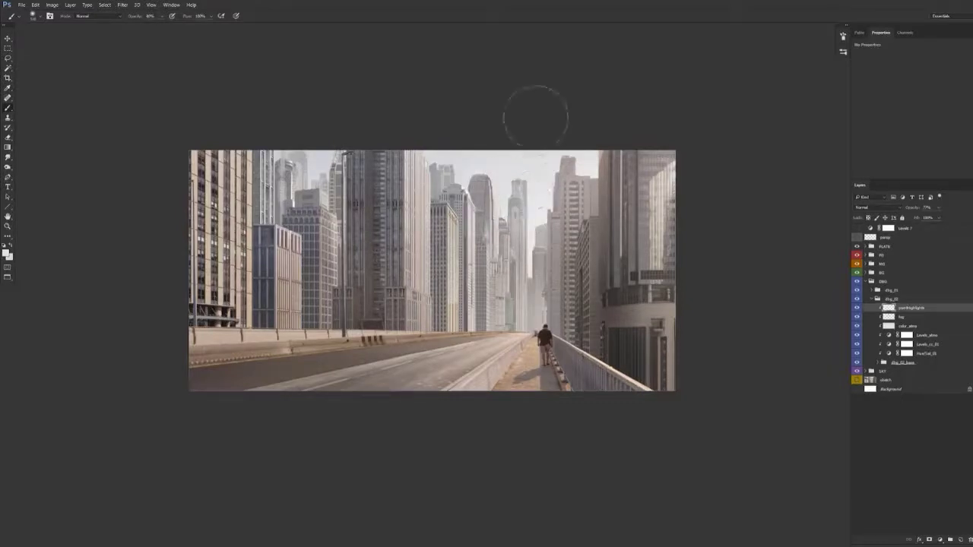
key("ctrl+z")
key("1")
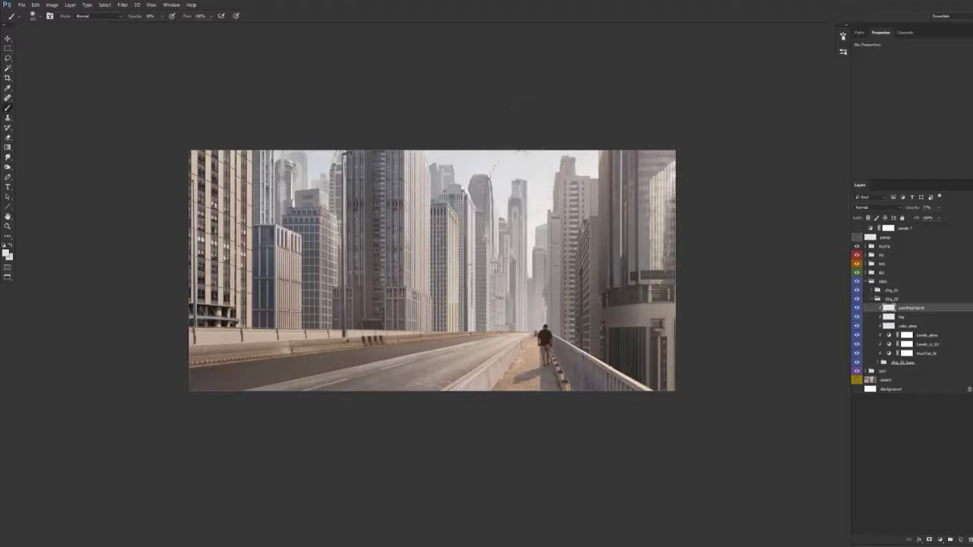
key("v")
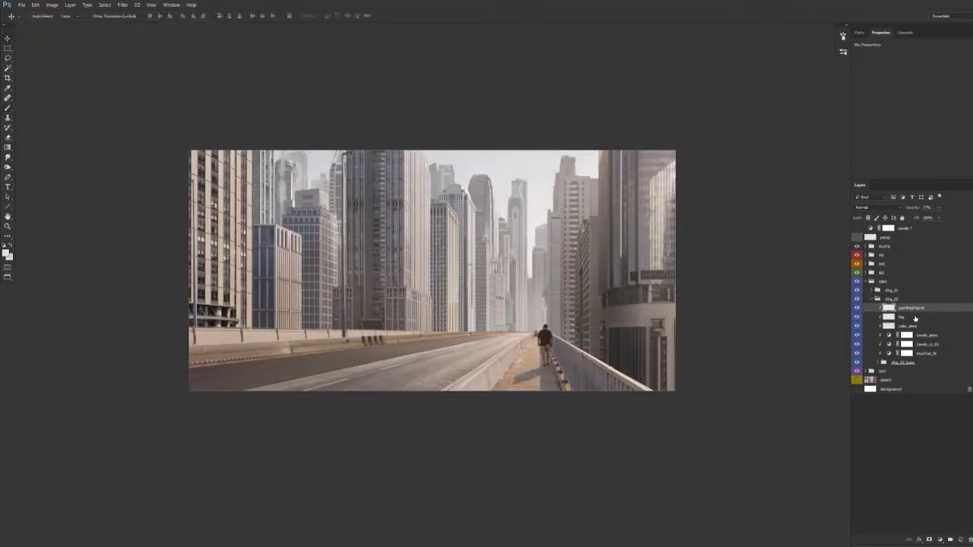
Add a clipped layer named flare above paintHighlights in dbg_02 and set its blend mode to Soft Light
left_click(915, 318)
left_click(962, 540)
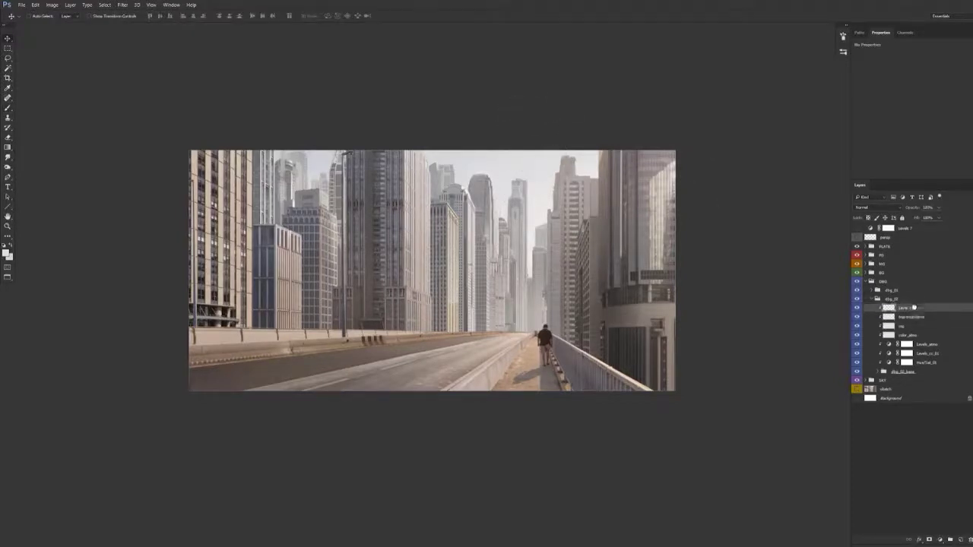
left_click(874, 208)
left_click(872, 287)
double_click(909, 309)
type("haze")
key("Return")
Brush a sampled sky color with a large soft brush across the distant central towers on the dbg_02 flare layer
left_click_drag(523, 308, 515, 322)
key("b")
left_click(558, 196, "alt")
mouse_move(484, 212)
left_mouse_down()
mouse_move(548, 212)
mouse_move(526, 212)
left_mouse_up()
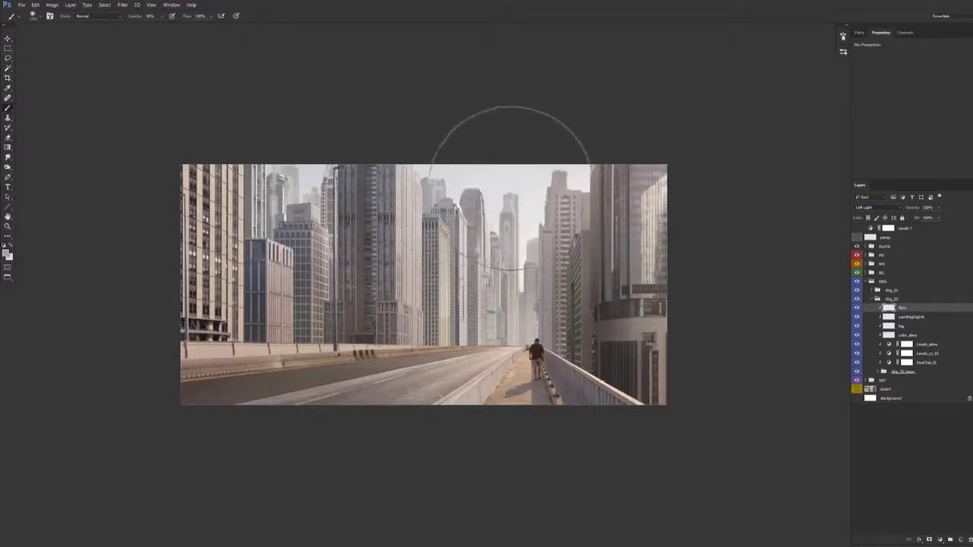
key("v")
left_click_drag(493, 339, 493, 334)
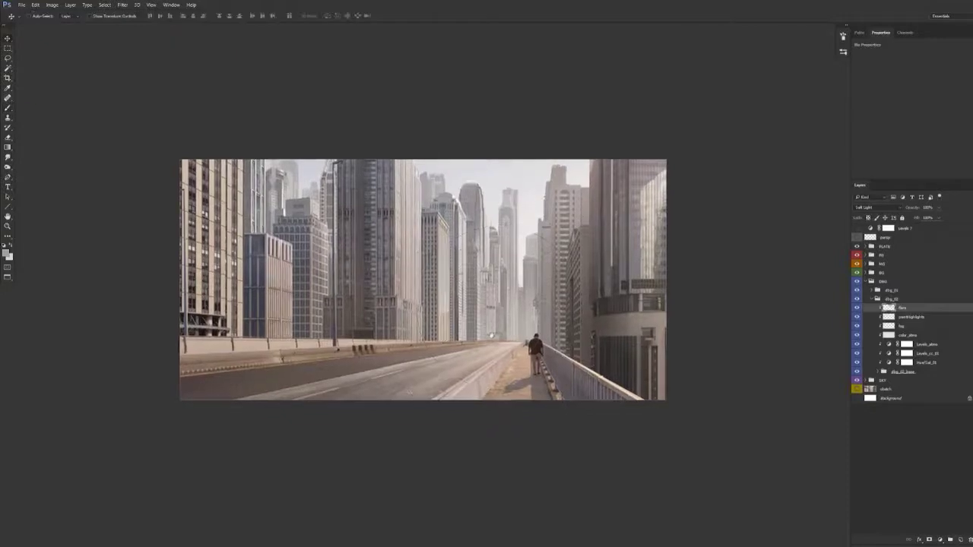
left_click_drag(487, 382, 490, 365)
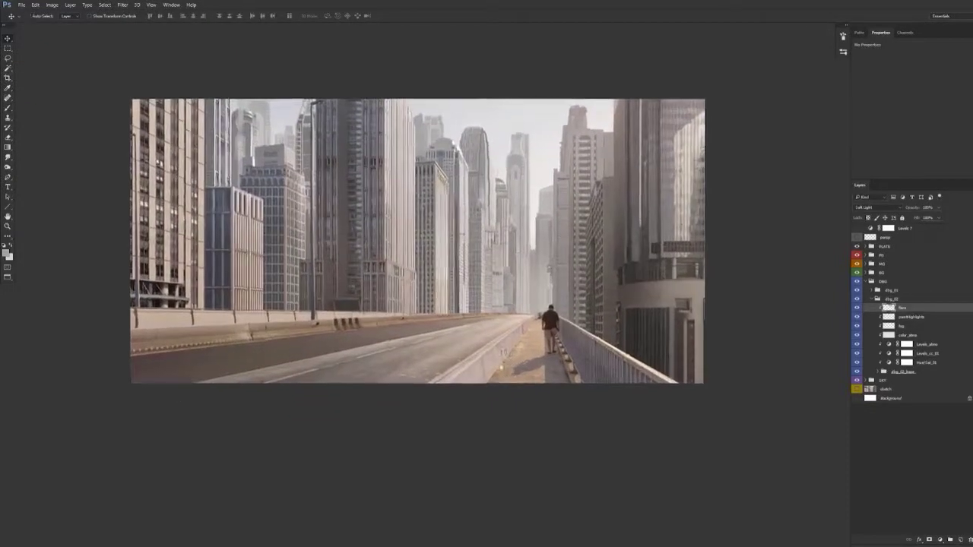
left_click_drag(514, 345, 513, 387)
left_click(876, 299)
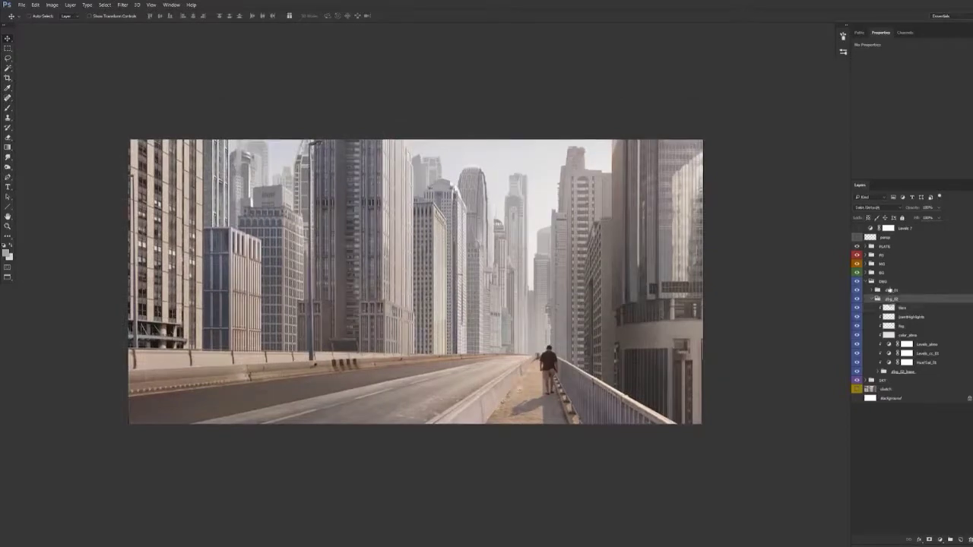
left_click(873, 300)
left_click(866, 281)
Check the BG group and the bg_left_01 building against the scene by toggling their visibility
left_click(858, 272)
left_click(857, 273)
left_click(858, 273)
left_click(858, 273)
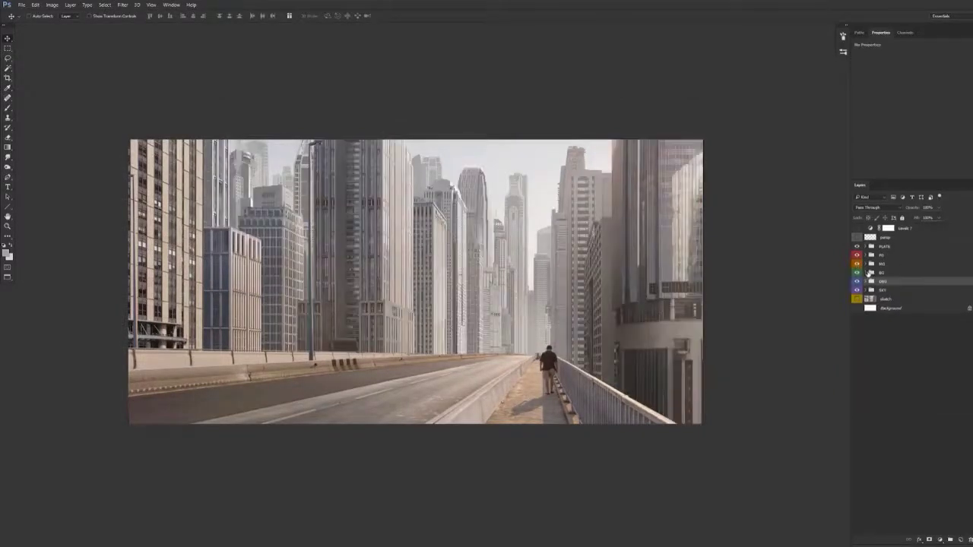
left_click(866, 272)
left_click(873, 299)
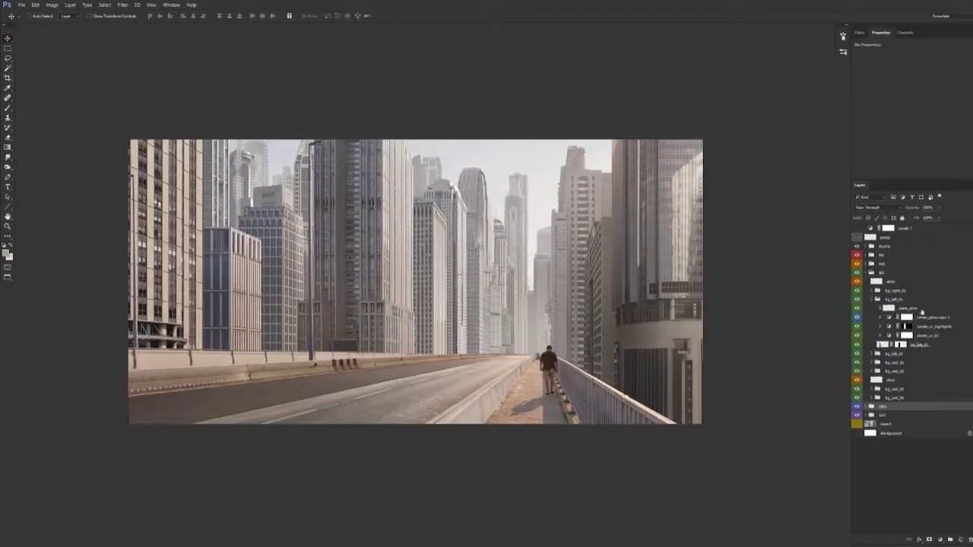
left_click(858, 300)
left_click(858, 300)
Lower the Blue channel's white output slightly in the Levels_cc_01 adjustment of the bg_mid_01 group
left_click(873, 300)
left_click(872, 318)
left_click(858, 318)
left_click(857, 318)
left_click(929, 336)
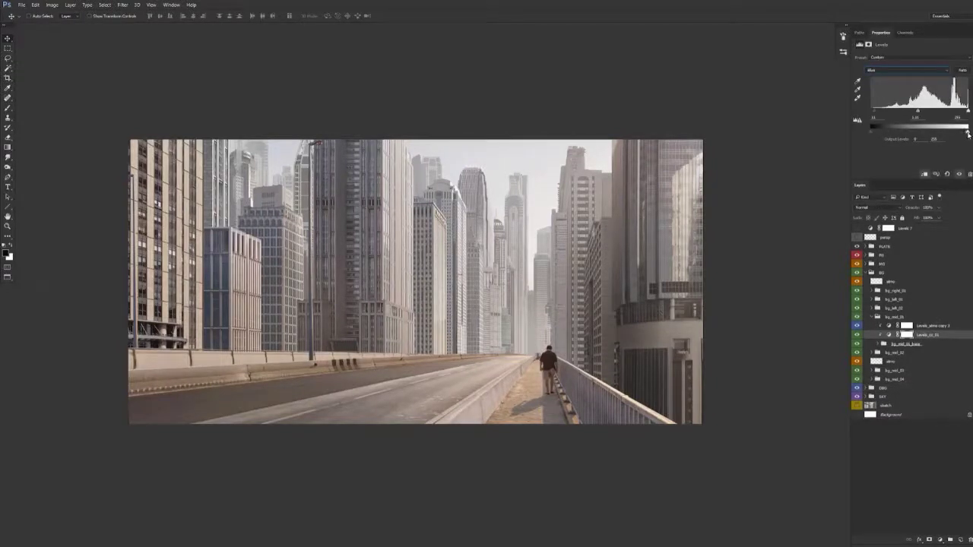
left_click_drag(540, 396, 558, 330)
left_click_drag(490, 333, 574, 382)
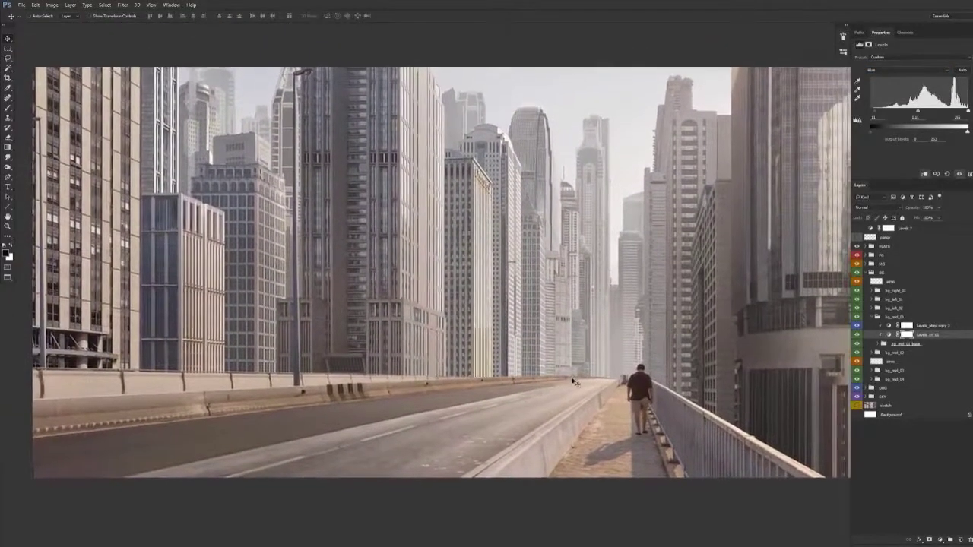
left_click(872, 317)
left_click(866, 273)
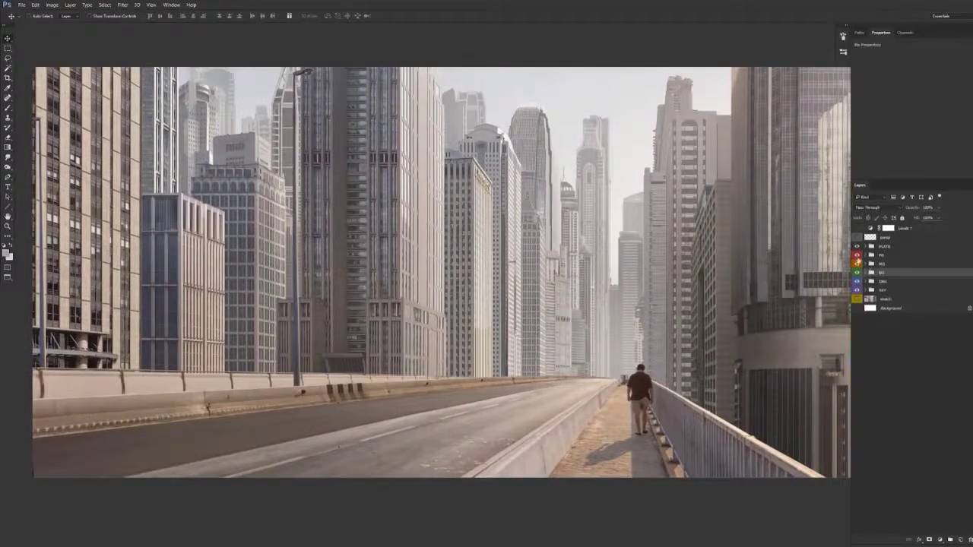
Check the MG group's buildings by toggling visibility and adjust the Red channel in mg_left_01's Levels_cc_01 layer
left_click(857, 264)
left_click(865, 265)
left_click(857, 265)
left_click(859, 301)
left_click(859, 301)
left_click(872, 285)
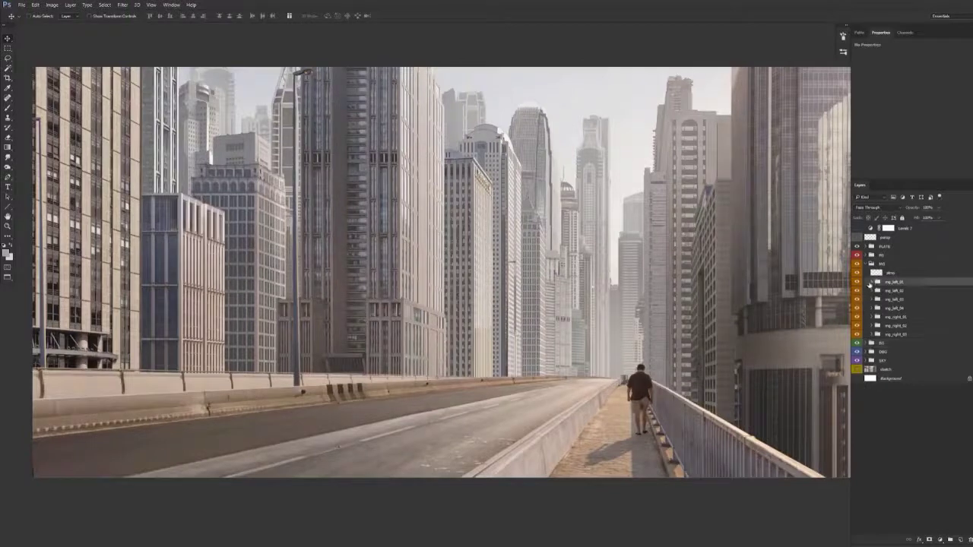
left_click(872, 283)
left_click(933, 307)
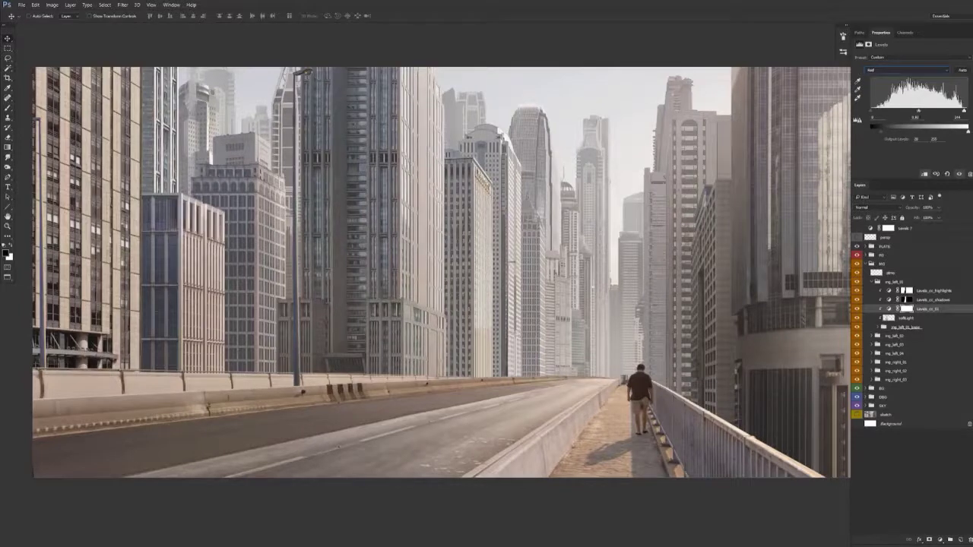
left_click(872, 283)
Set the Red channel midtone to 0.87 in the Levels_cc_01 adjustment of the mg_left_02 group
left_click(872, 292)
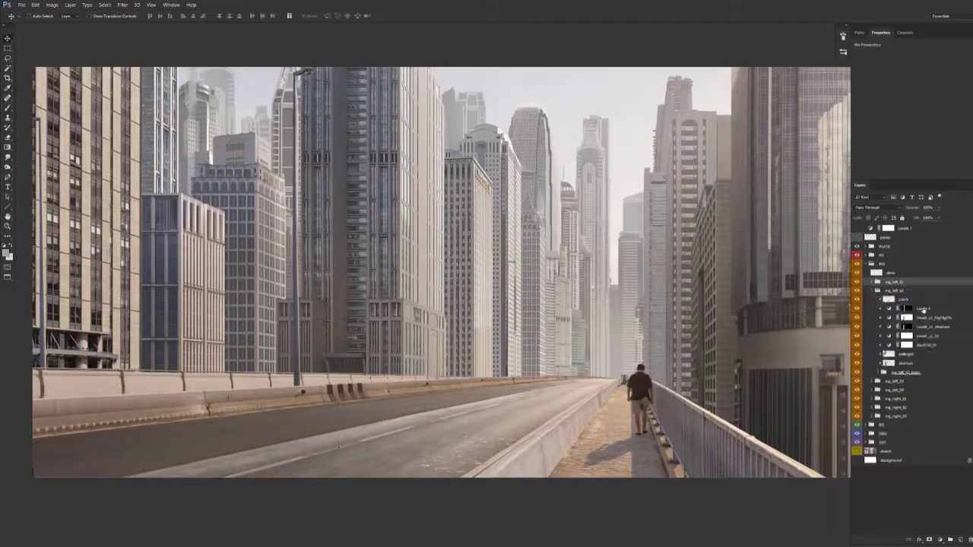
left_click(933, 339)
left_click(894, 70)
left_click(888, 81)
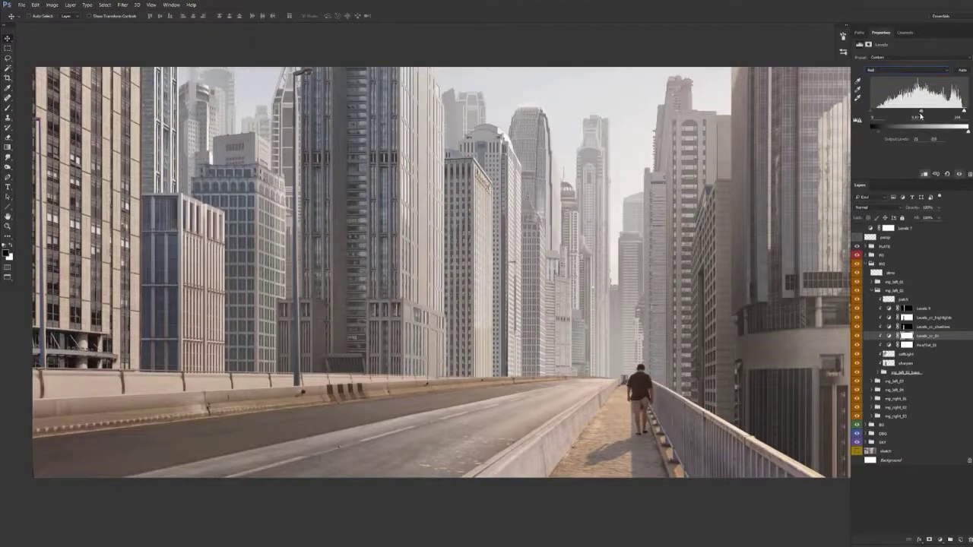
left_click_drag(545, 359, 443, 363)
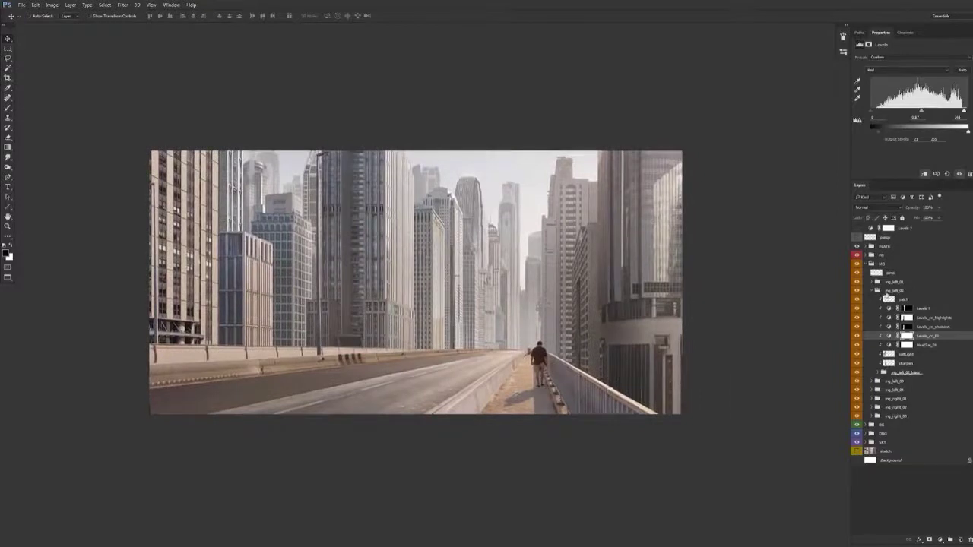
left_click(872, 291)
left_click(870, 264)
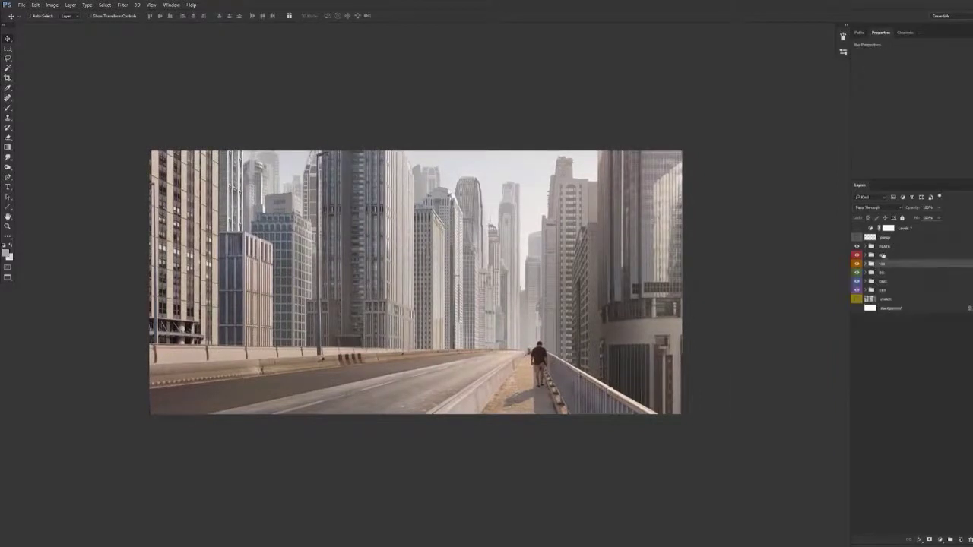
Duplicate the sketch layer to the top of the building groups and make the copy visible
left_click_drag(886, 302, 896, 243)
left_click(858, 246)
left_click(858, 246)
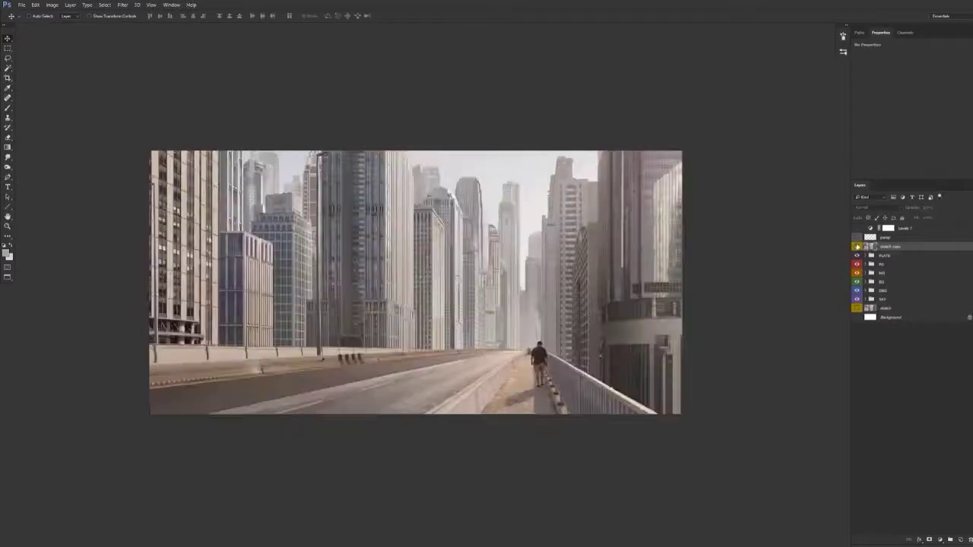
left_click(857, 246)
left_click(887, 256)
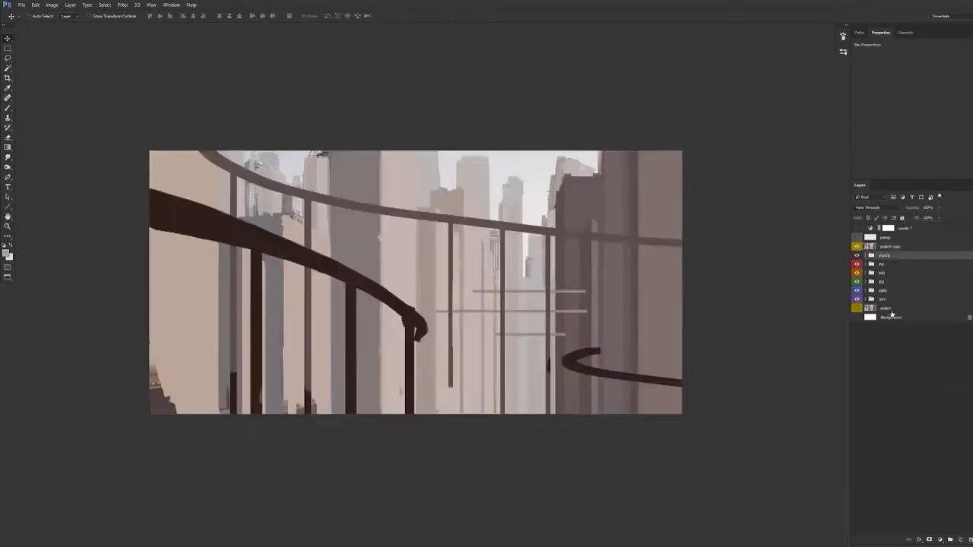
Duplicate the Background layer, place it beneath sketch copy, and merge both into one layer below the PLATE group
left_click(893, 317)
key("ctrl+j")
mouse_move(894, 320)
left_mouse_down()
mouse_move(900, 251)
mouse_move(895, 259)
left_mouse_up()
left_click(900, 249)
left_click(858, 257)
key("ctrl+e")
Compare the painted city with the original concept by repeatedly toggling the visibility of sketch copy
left_click(858, 256)
left_click(858, 256)
left_click(858, 256)
left_click(858, 256)
left_click(857, 257)
left_click(858, 256)
left_click(858, 256)
left_click(858, 256)
left_click(858, 257)
left_click(858, 256)
left_click(858, 256)
left_click(858, 256)
left_click(857, 257)
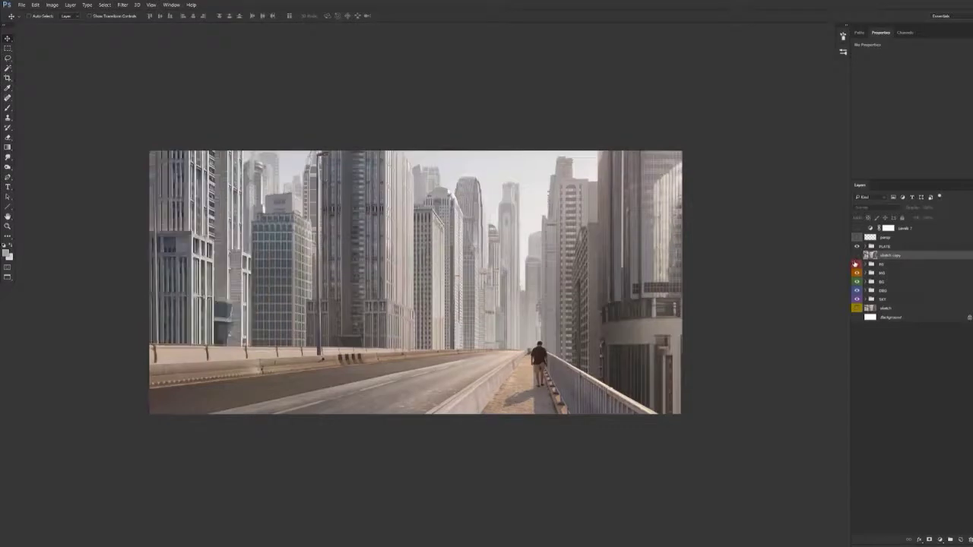
left_click(857, 257)
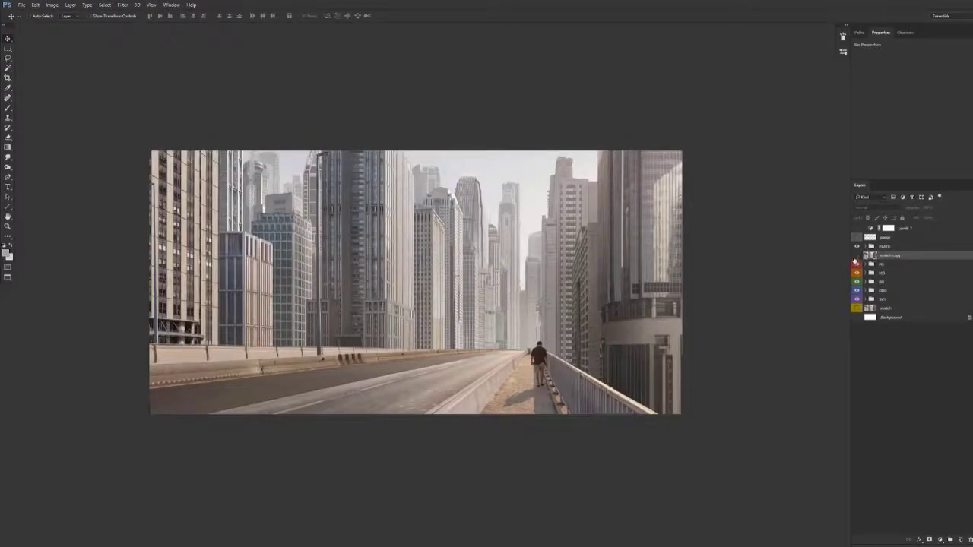
left_click(857, 257)
key("b")
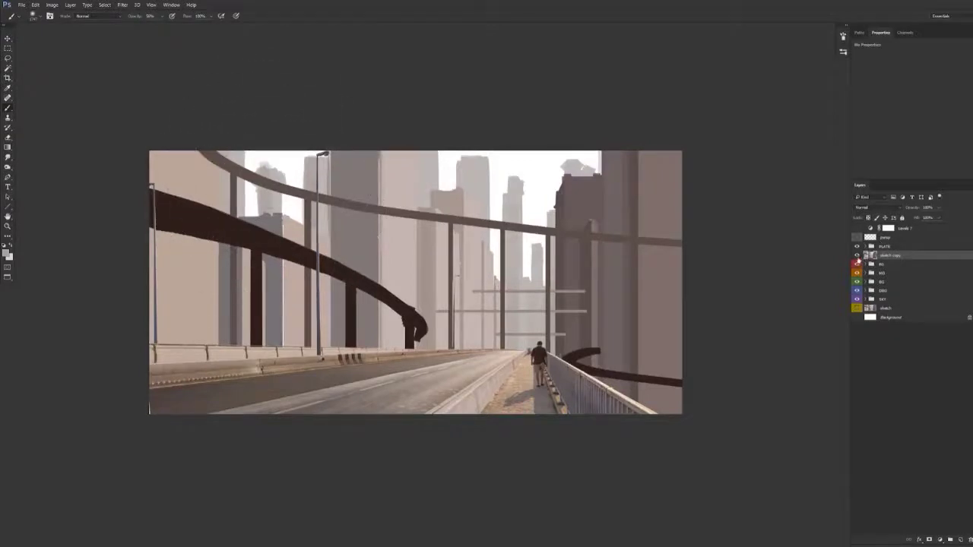
left_click(857, 257)
Brush a sampled haze color at 40% opacity over the distant left buildings on the BG group's upper atmo layer
left_click(858, 291)
left_click(857, 291)
left_click(858, 283)
left_click(857, 283)
left_click(866, 282)
left_click(892, 292)
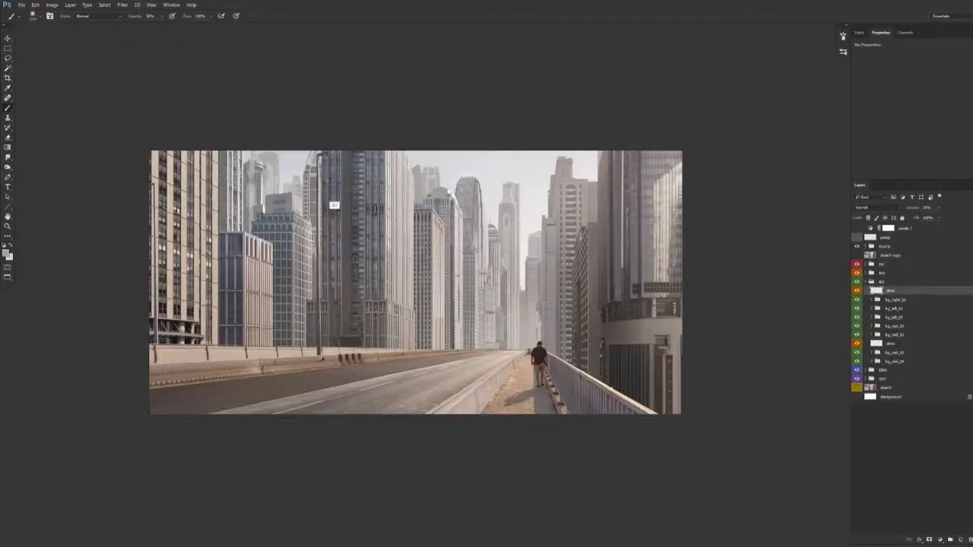
left_click(522, 254, "alt")
key("4")
left_click_drag(274, 200, 273, 165)
key("3")
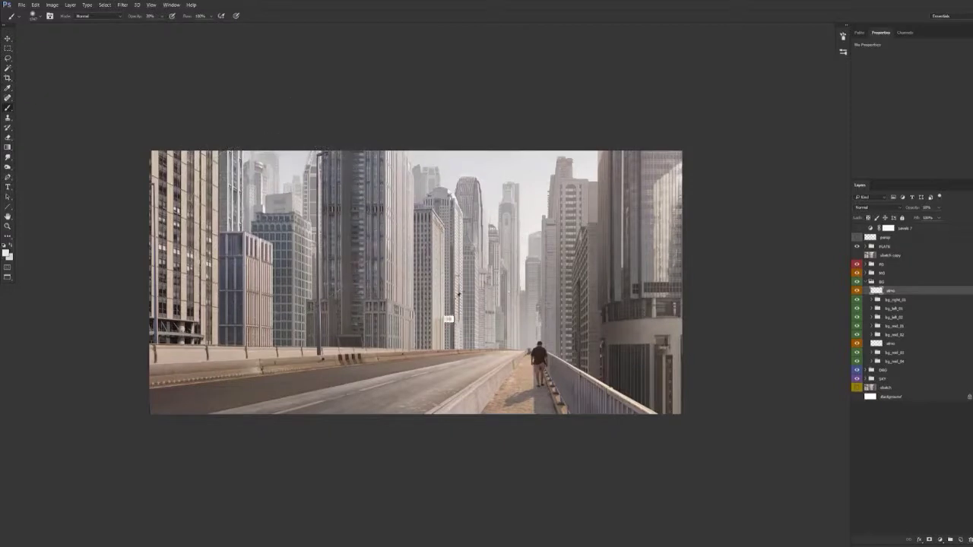
Compare the scene with sketch copy again and add a new layer above dbg_01 in the DBG group
left_click(857, 255)
left_click(858, 256)
left_click(857, 256)
left_click(857, 256)
left_click(867, 282)
left_click(866, 291)
left_click(900, 301)
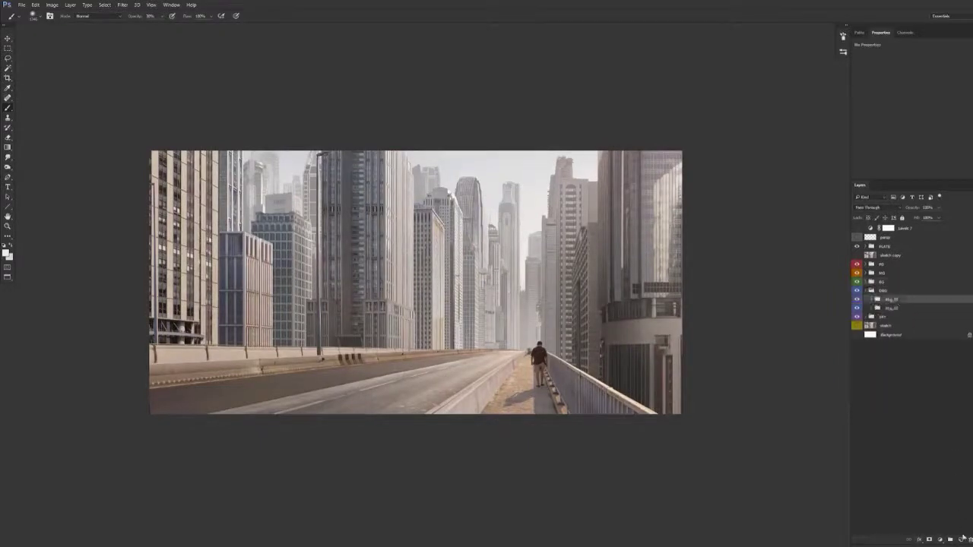
left_click(962, 538)
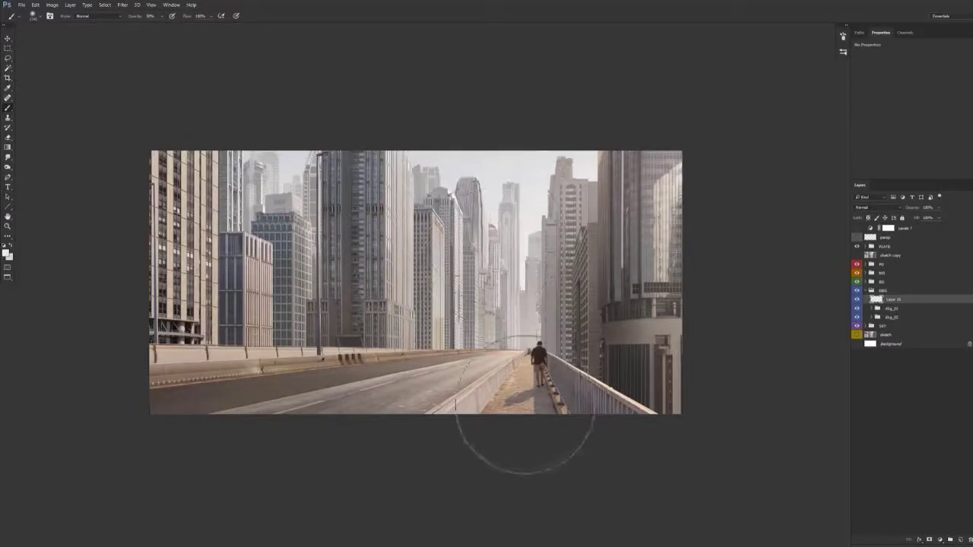
Paint soft haze over the distant central towers on the new DBG layer at 40% brush opacity and name it atmo
left_click_drag(520, 310, 485, 330)
left_click_drag(505, 259, 506, 304)
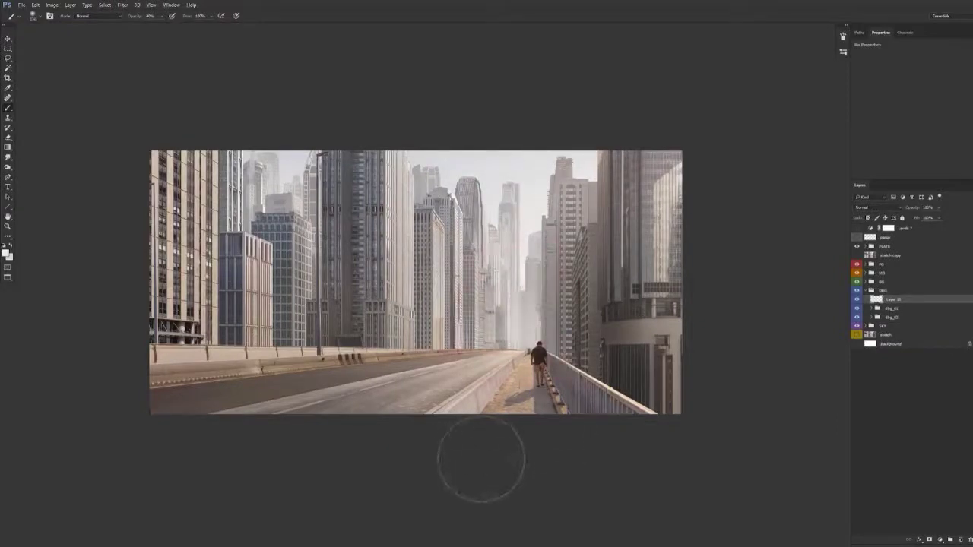
key("ctrl+z")
key("4")
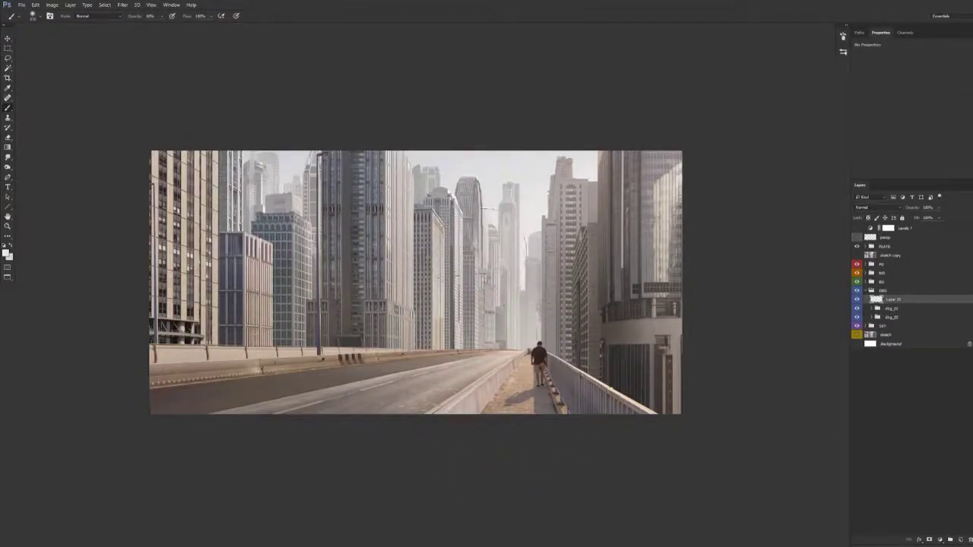
left_click_drag(494, 257, 509, 182)
left_click_drag(552, 247, 544, 288)
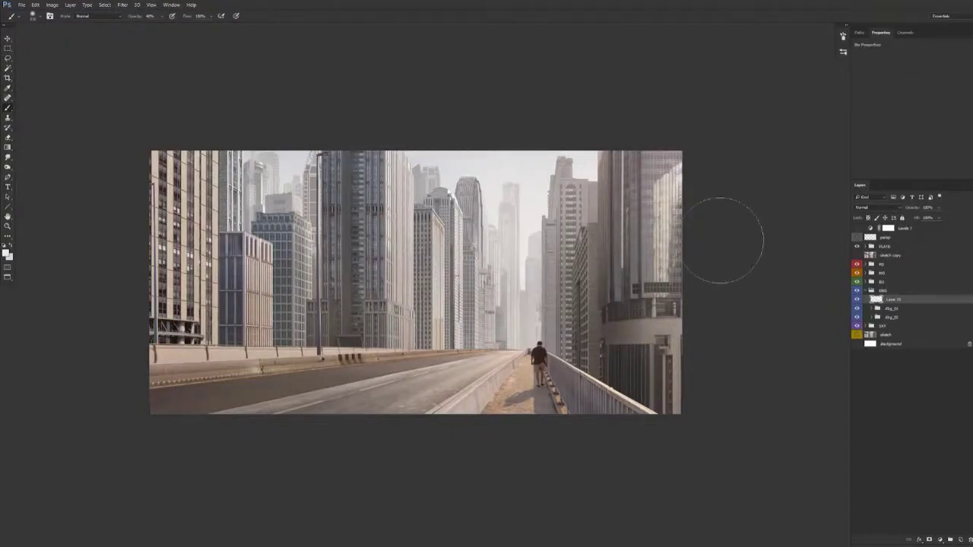
double_click(894, 302)
Erase part of the haze from the DBG atmo layer along the towers just left of the central gap
mouse_move(524, 263)
left_mouse_down()
mouse_move(499, 281)
mouse_move(436, 283)
left_mouse_up()
key("e")
left_click_drag(465, 242, 463, 352)
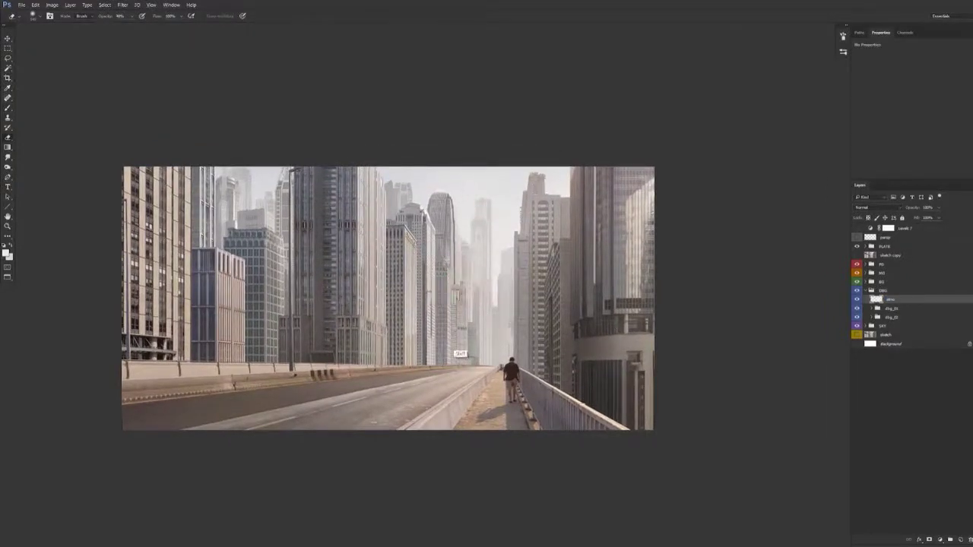
left_click_drag(467, 231, 465, 286)
left_click(865, 291)
Brush light haze onto the lighten layer of bg_mid_04 with a large soft brush at 30% opacity
left_click(866, 282)
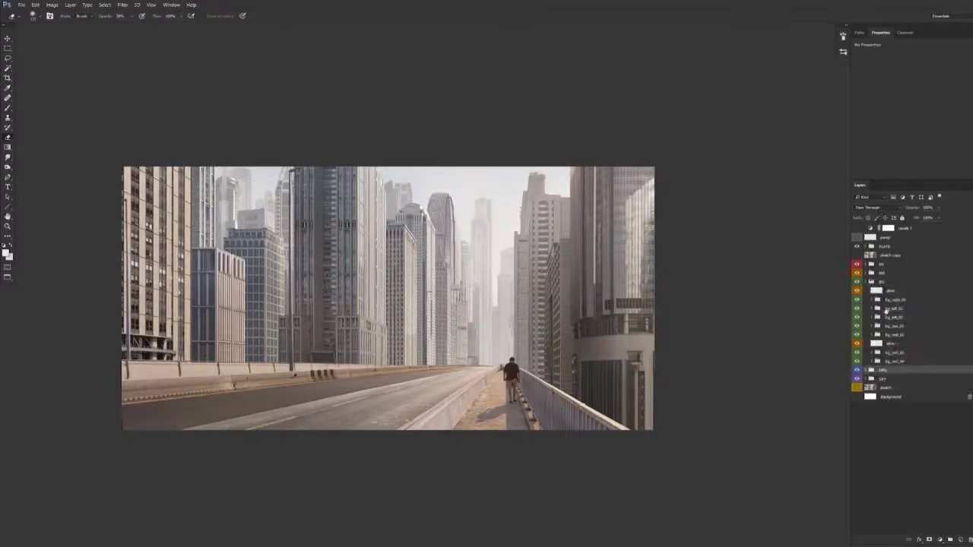
left_click(873, 362)
left_click(911, 372)
key("b")
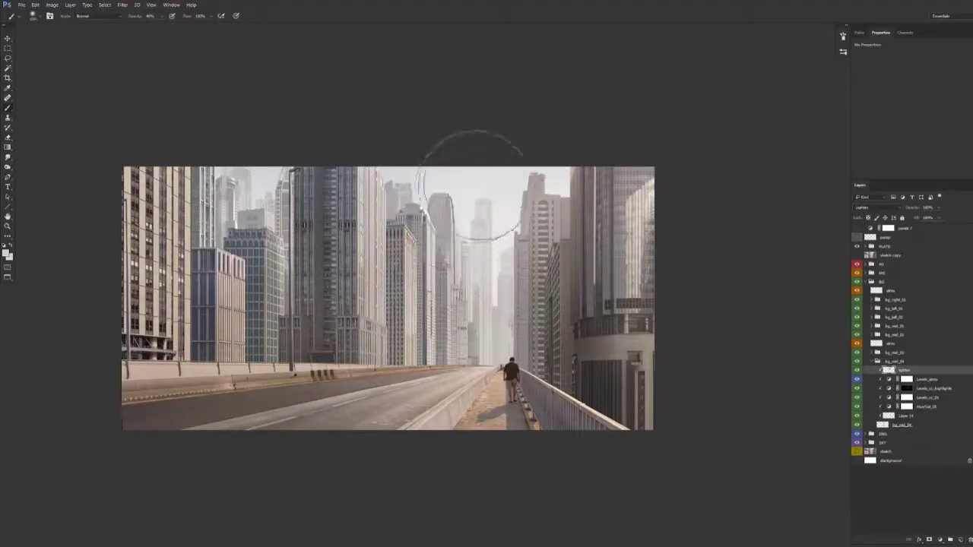
key("3")
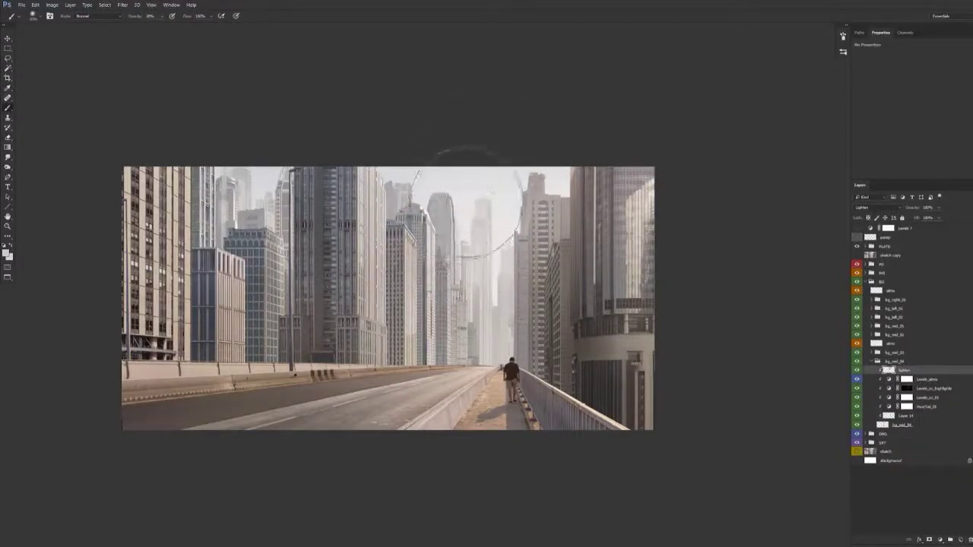
key("v")
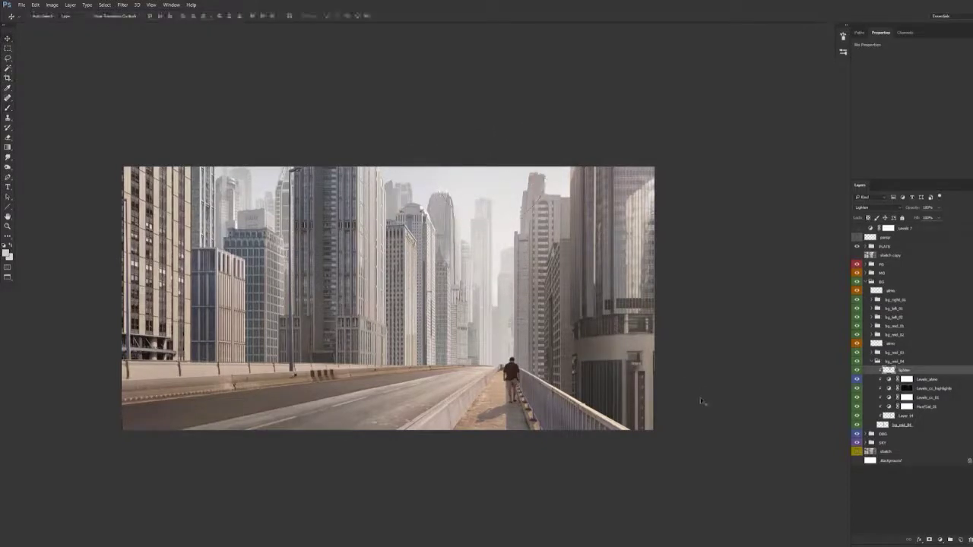
left_click(875, 362)
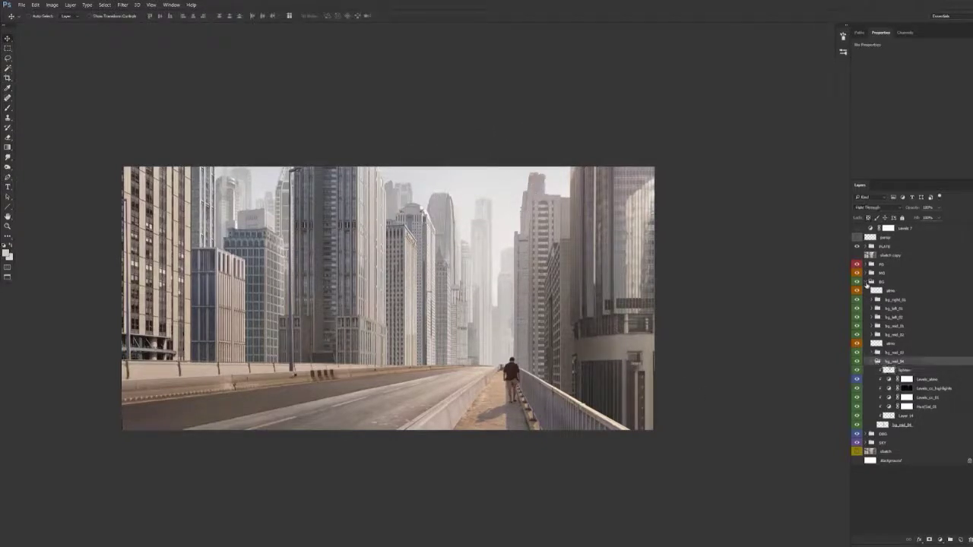
left_click(867, 283)
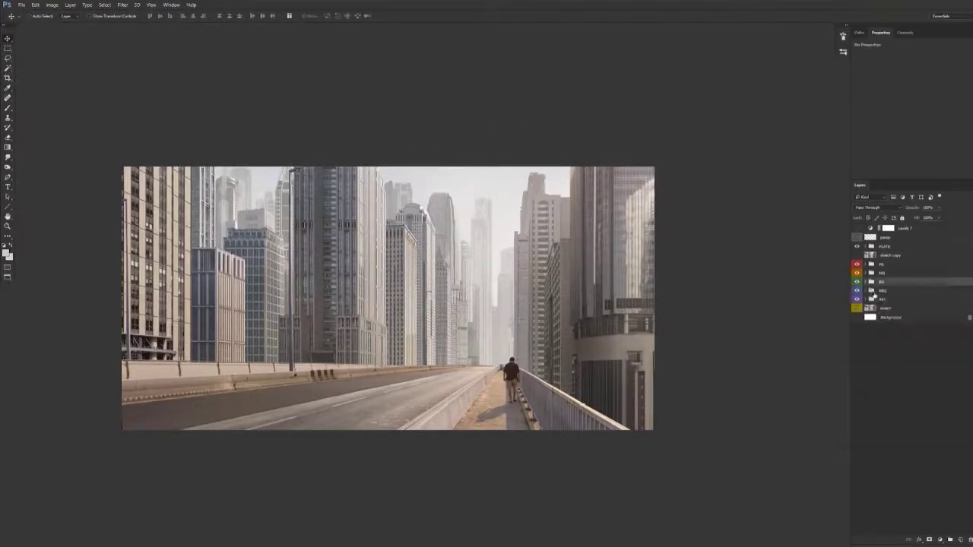
Show sketch copy and select its dark elevated bridge and the lighter overpass behind it with the Magic Wand
left_click(858, 256)
left_click(882, 257)
left_click_drag(607, 381, 659, 375)
key("l")
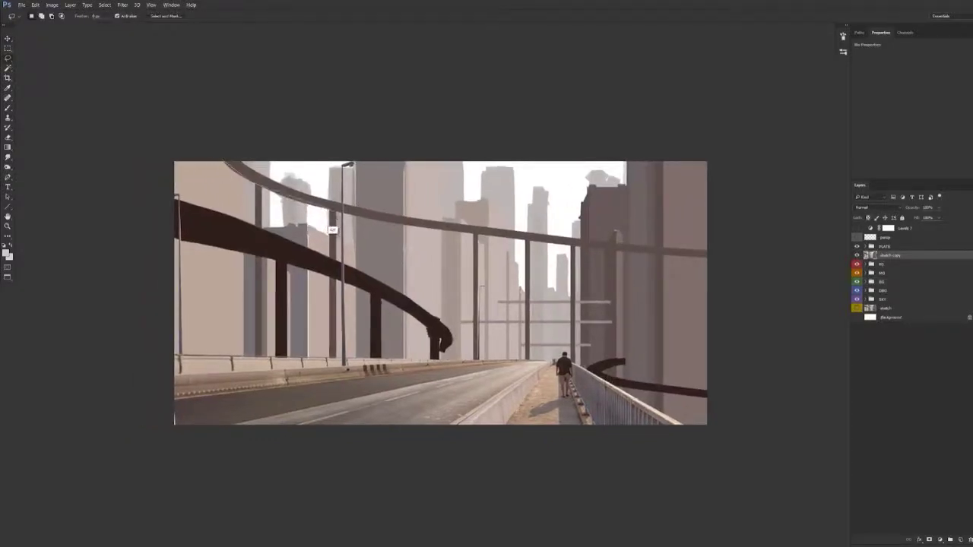
key("v")
key("w")
left_click(286, 252)
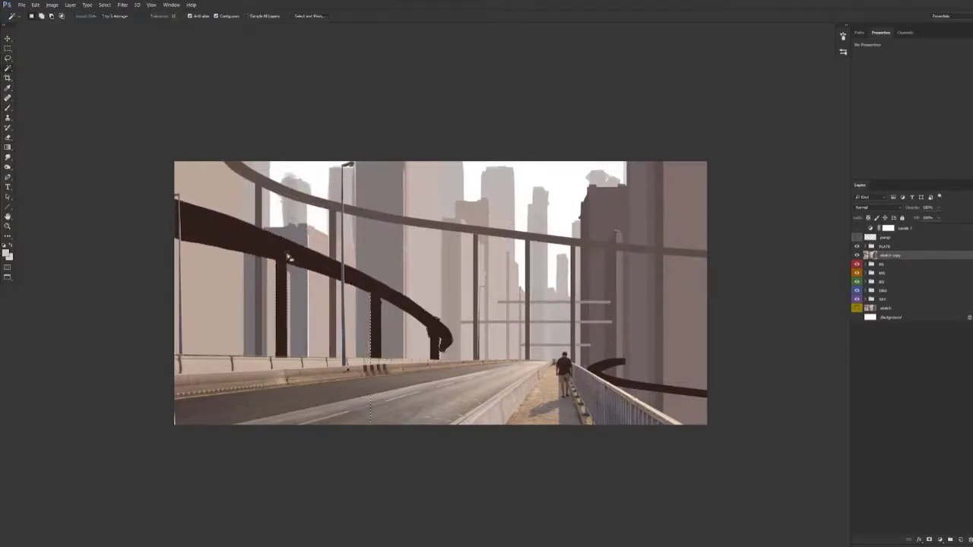
left_click(459, 229, "shift")
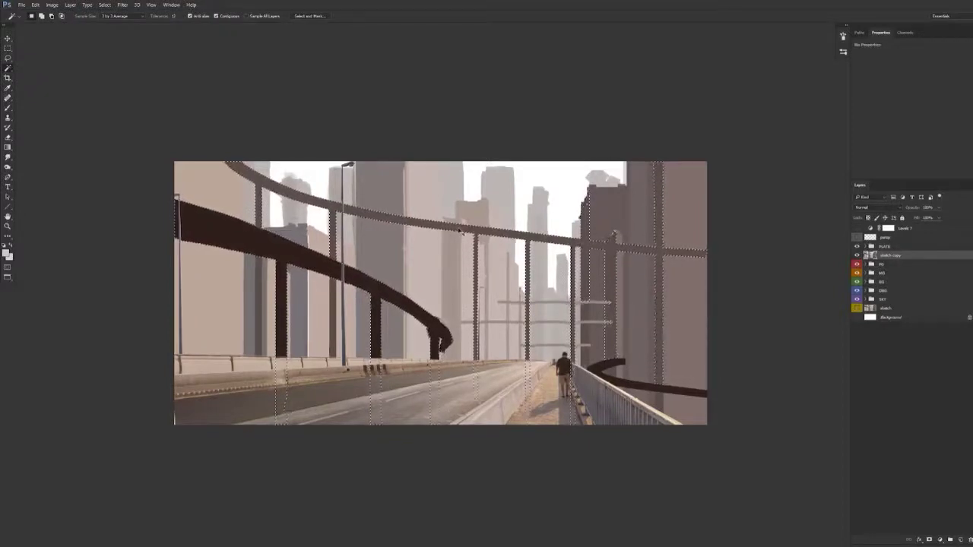
Copy the selected bridge shapes to a new layer and hide sketch copy to see them over the city
key("ctrl+j")
left_click(858, 265)
left_click(858, 257)
left_click(857, 256)
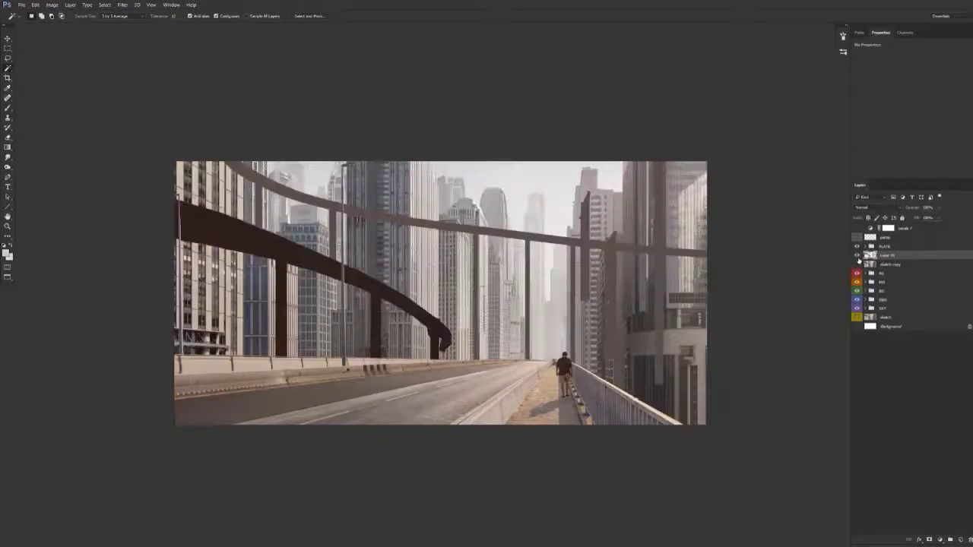
key("v")
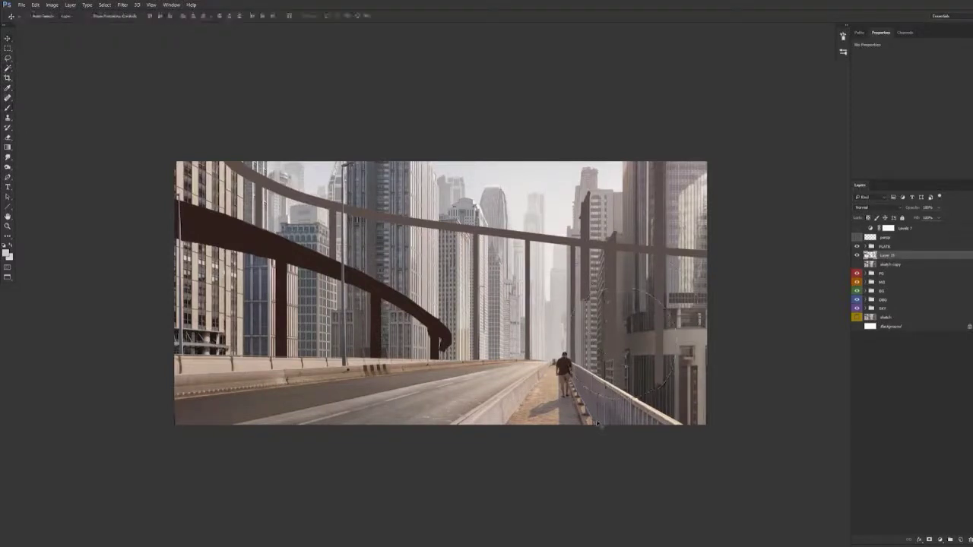